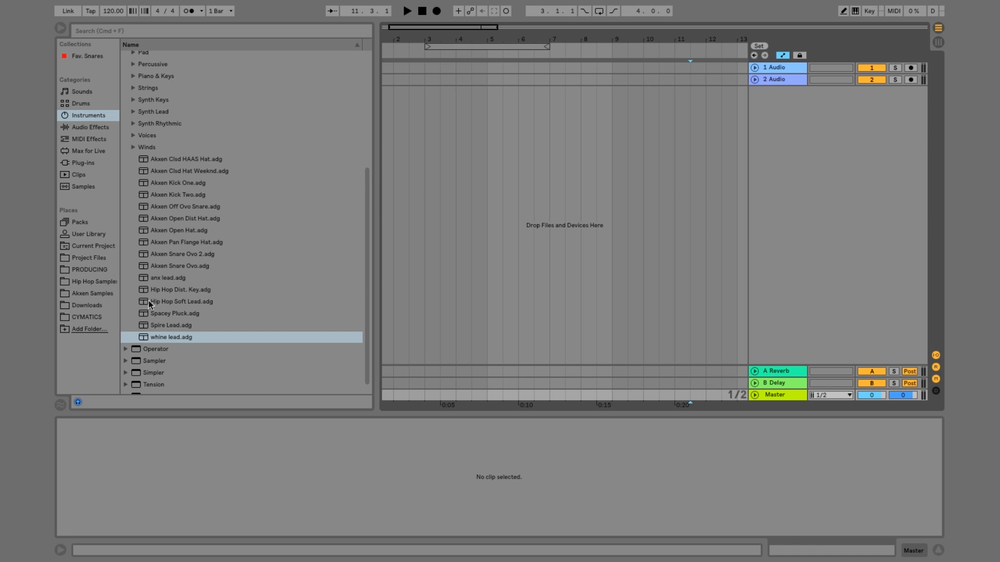
Open the Drums - One Shots folder of Cymatics - Hip Hop Essentials Vol. 1 in the CYMATICS sample library
{"action": "left_click", "coordinate": [92, 317]}
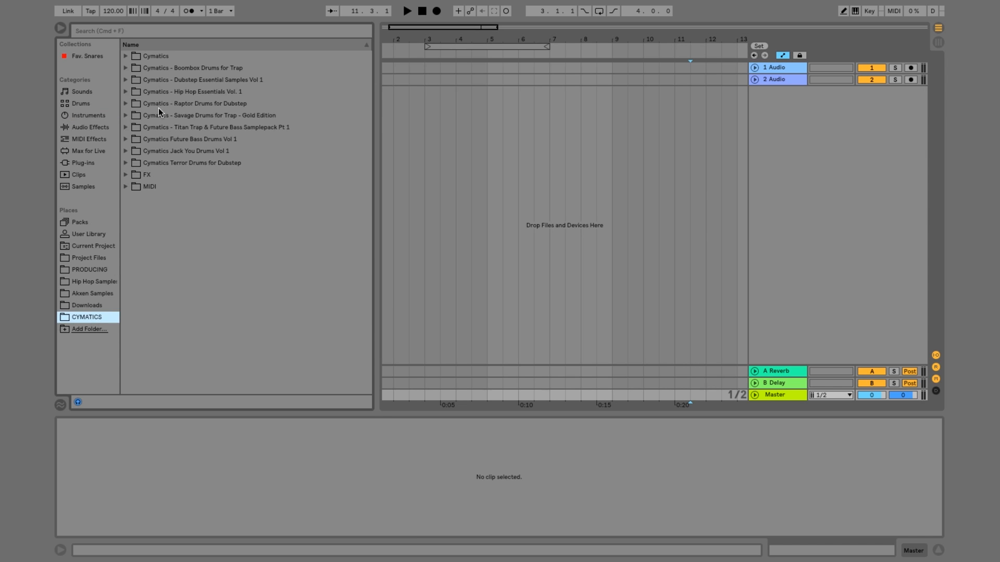
{"action": "left_click", "coordinate": [126, 92]}
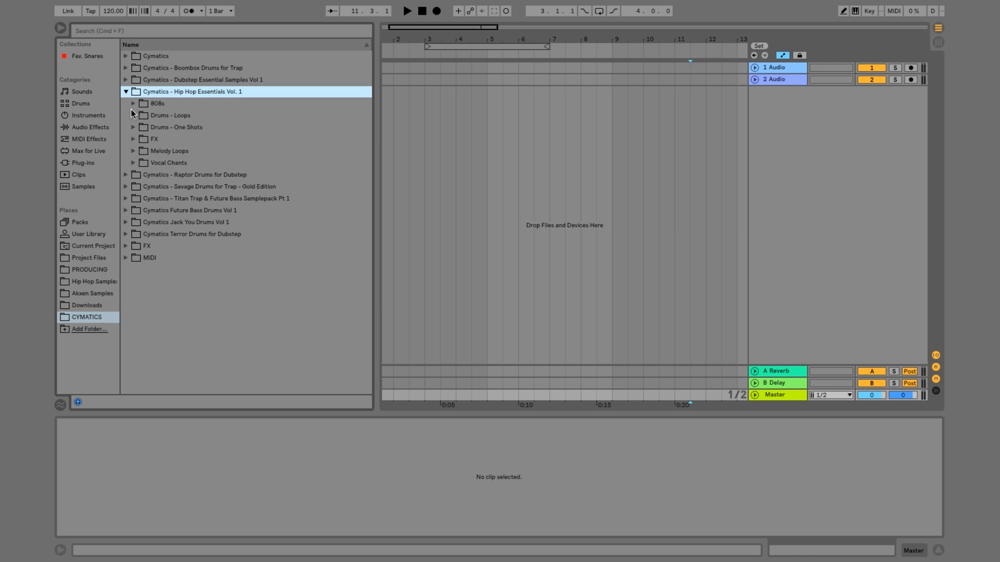
{"action": "left_click", "coordinate": [132, 127]}
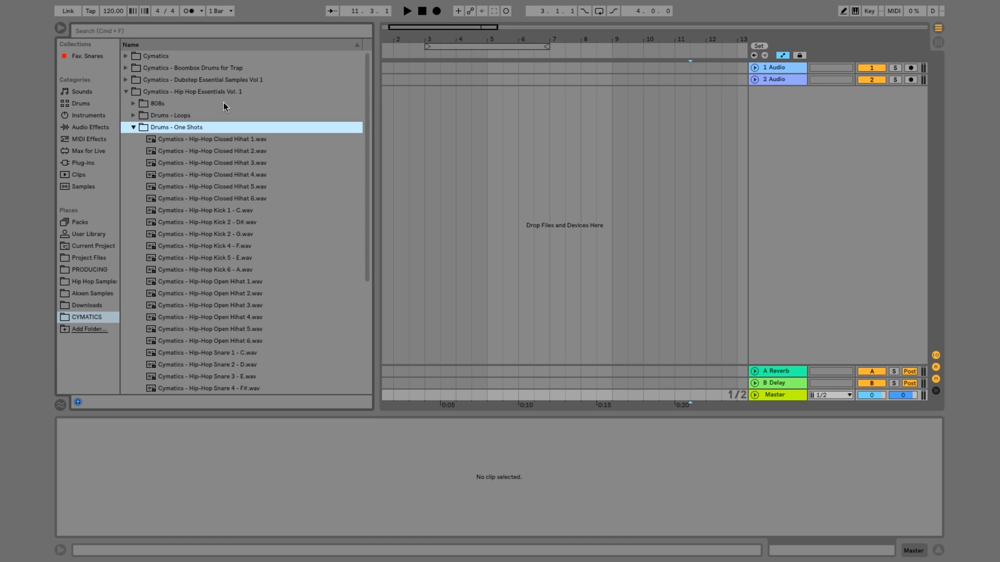
{"action": "scroll", "coordinate": [224, 102], "scroll_direction": "down", "scroll_amount": 5}
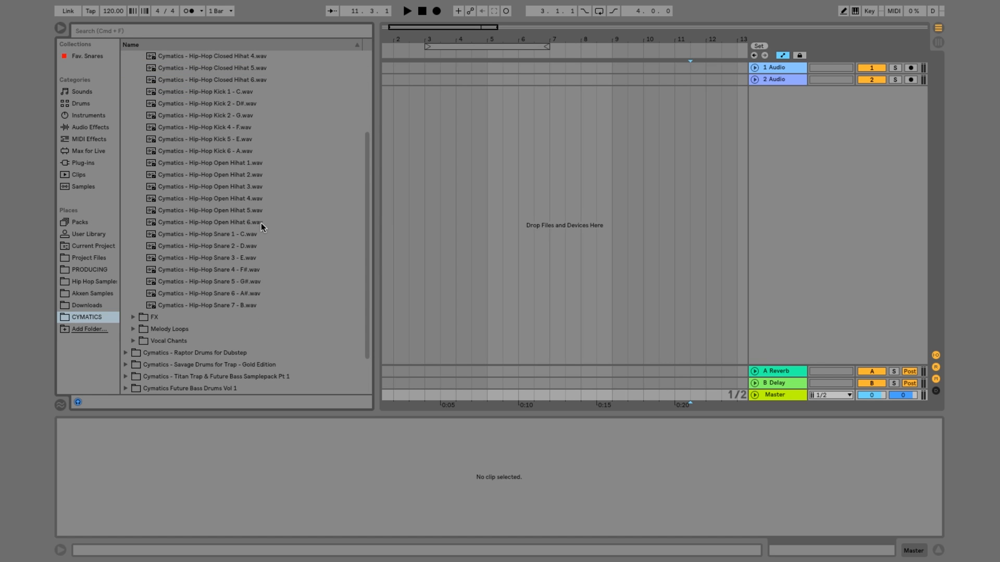
Audition the Hip-Hop Snare one-shots from Snare 1 - C through Snare 7 - B
{"action": "left_click", "coordinate": [229, 237]}
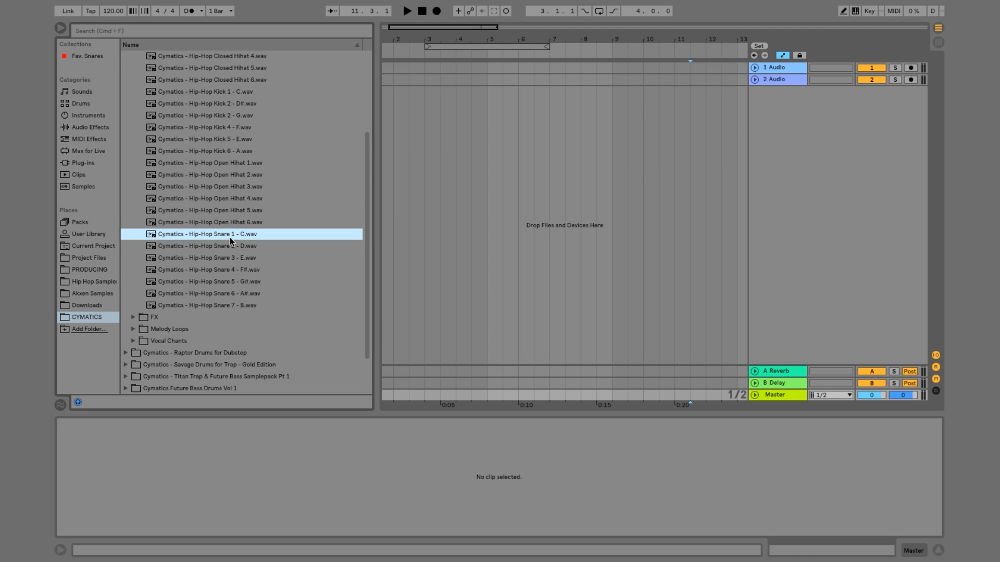
{"action": "key", "text": "Down"}
{"action": "key", "text": "Down"}
{"action": "key", "text": "Down"}
{"action": "key", "text": "Down"}
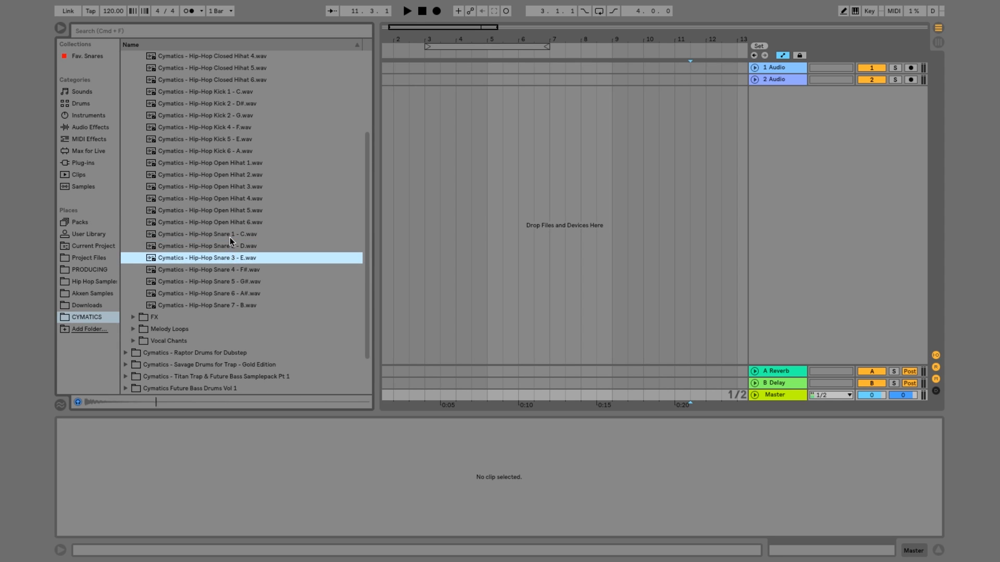
{"action": "key", "text": "Down"}
{"action": "key", "text": "Down"}
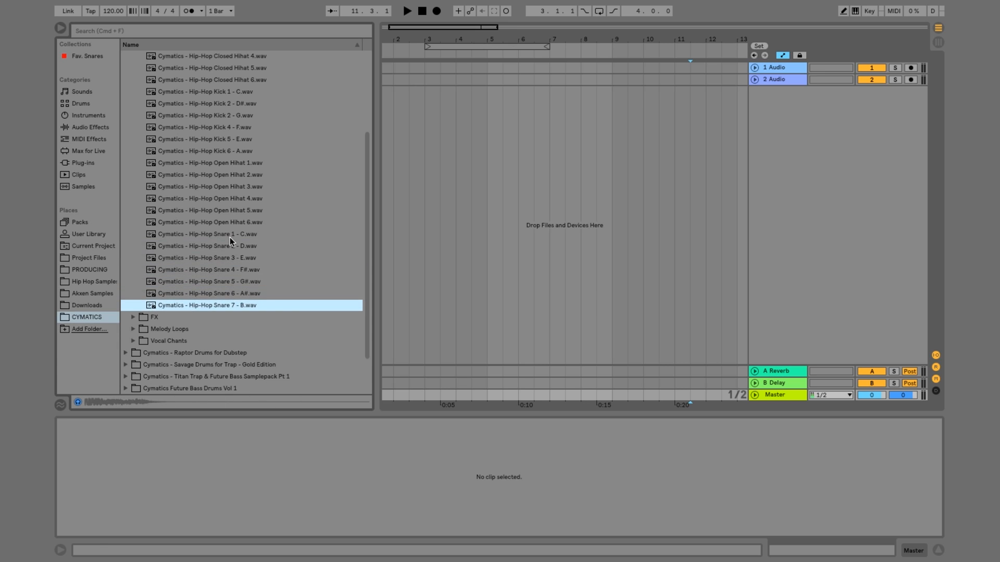
Insert a MIDI track below 2 Audio and load the Cymatics - Hip-Hop Snare 6 - A# sample onto it
{"action": "left_click", "coordinate": [764, 80]}
{"action": "right_click", "coordinate": [764, 80]}
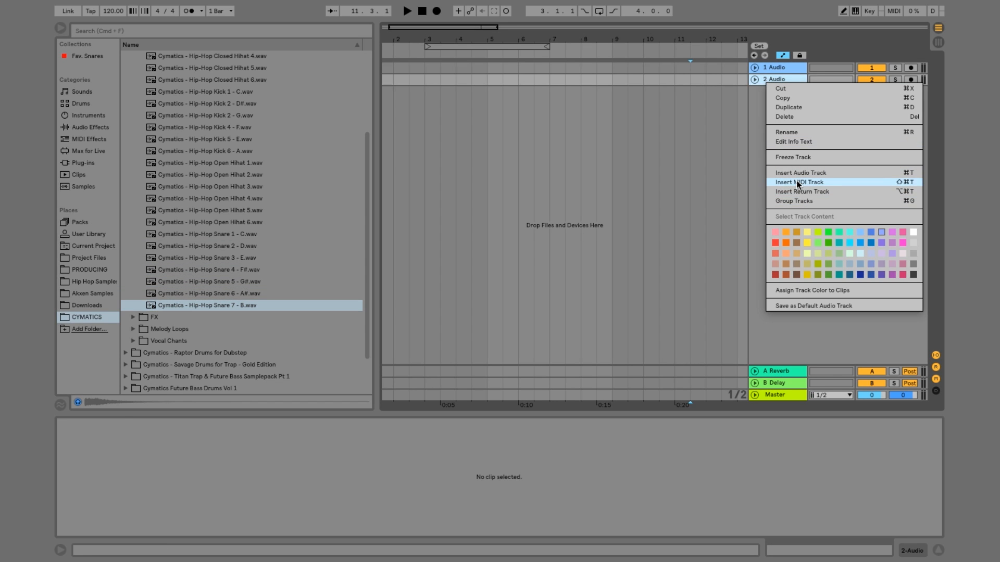
{"action": "left_click", "coordinate": [796, 182]}
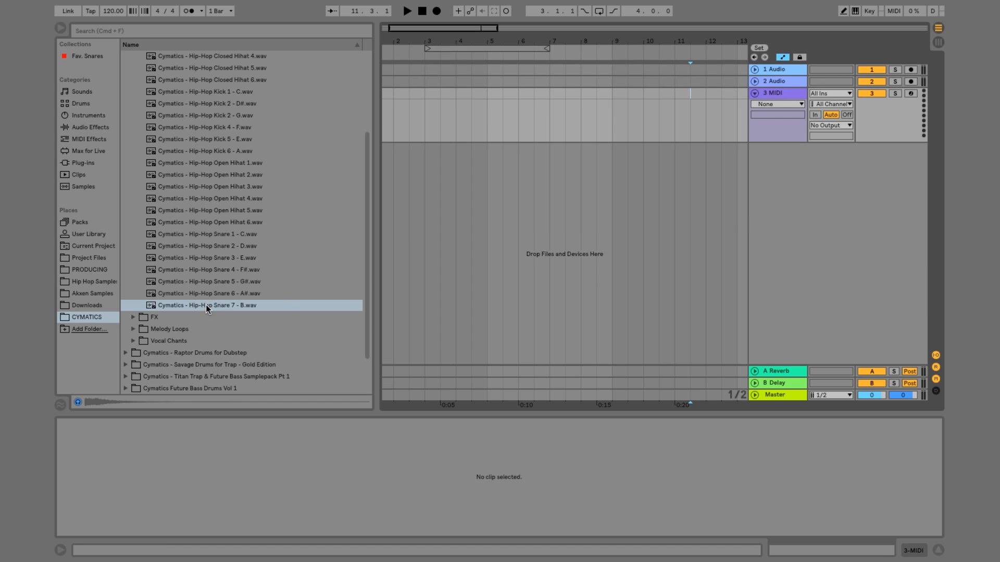
{"action": "left_click_drag", "start_coordinate": [205, 306], "coordinate": [774, 89]}
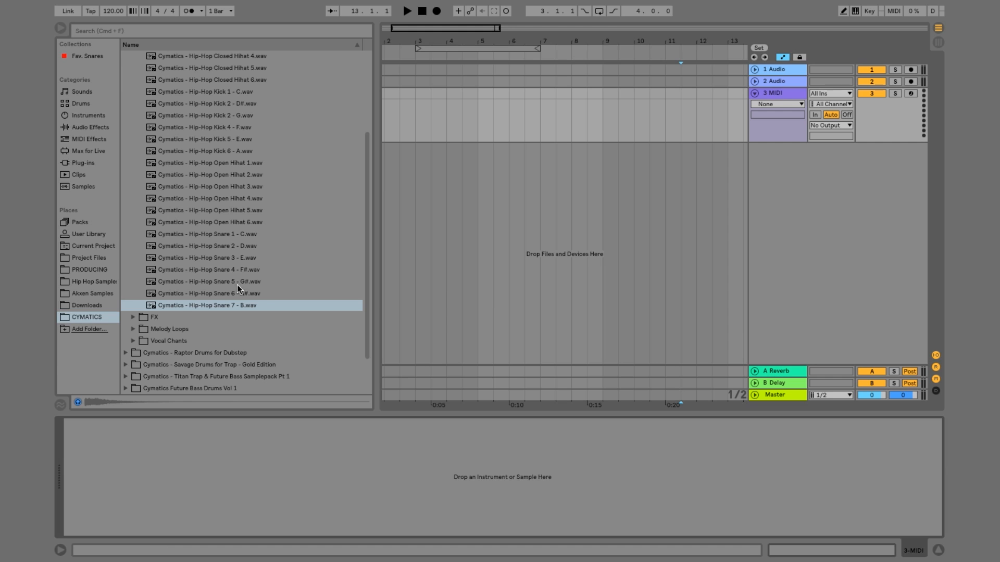
{"action": "left_click_drag", "start_coordinate": [230, 292], "coordinate": [349, 499]}
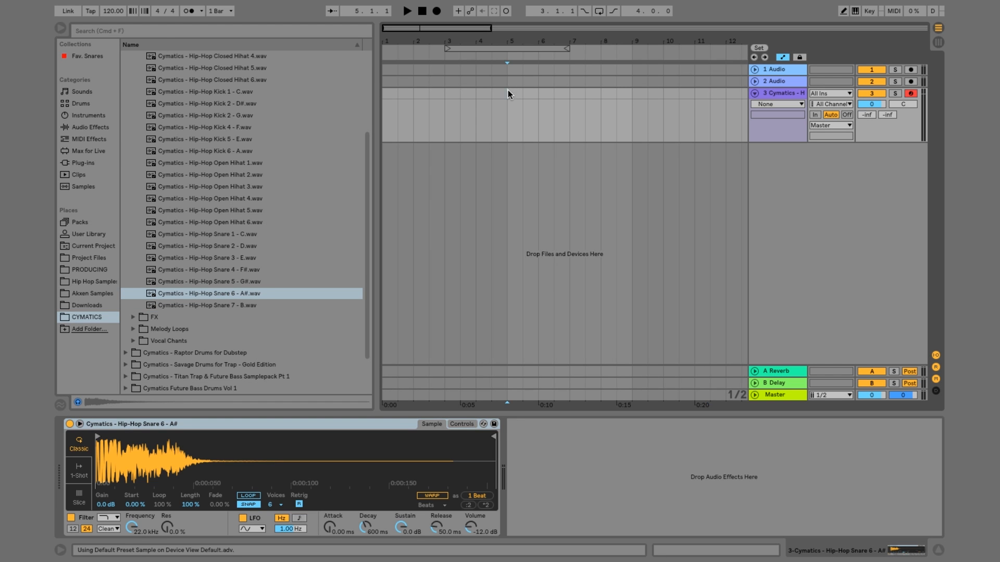
Set the tempo to 140 BPM and insert a four-bar MIDI clip from 1.1.1 to 5.1.1 on the snare track
{"action": "left_click_drag", "start_coordinate": [114, 12], "coordinate": [114, 5]}
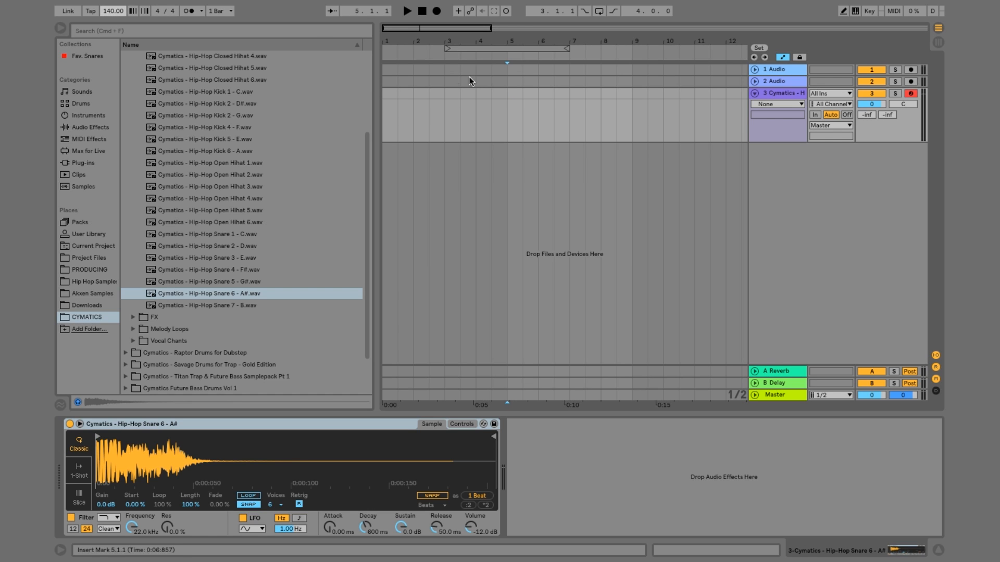
{"action": "left_click_drag", "start_coordinate": [508, 91], "coordinate": [370, 86]}
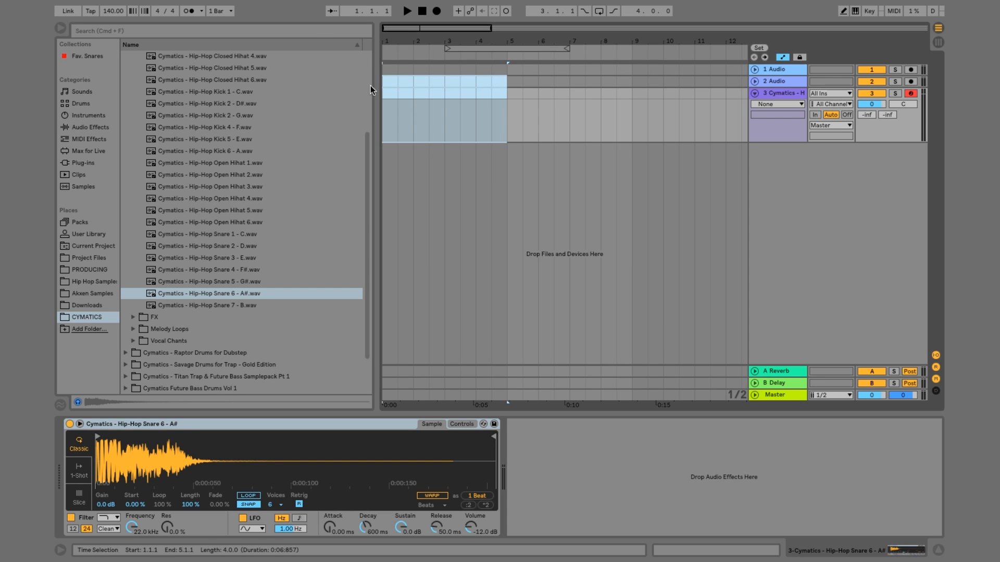
{"action": "right_click", "coordinate": [415, 98]}
{"action": "left_click", "coordinate": [452, 213]}
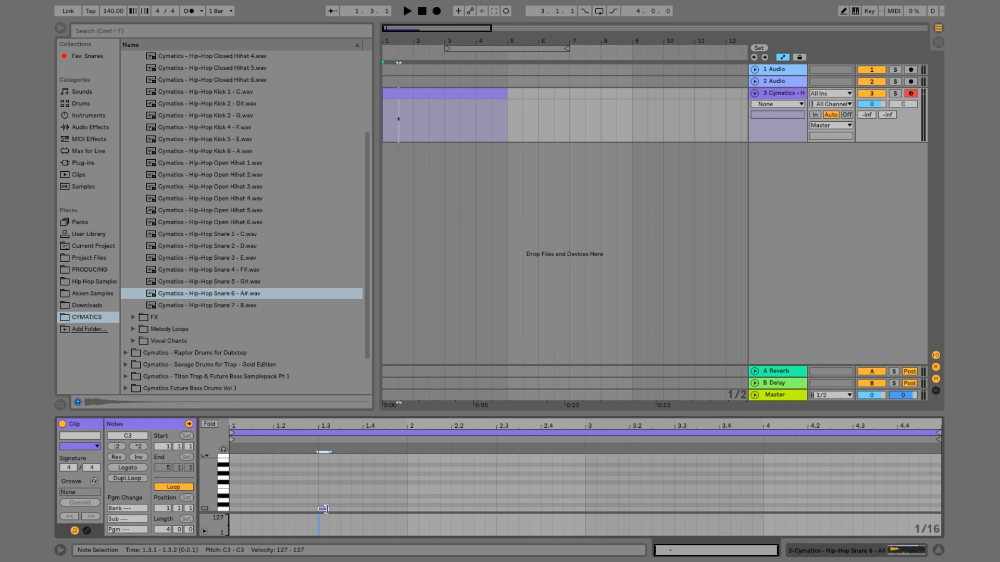
Add a 1/16 C3 snare note on beat 1.3 and duplicate that bar across the remaining three bars
{"action": "double_click", "coordinate": [324, 508]}
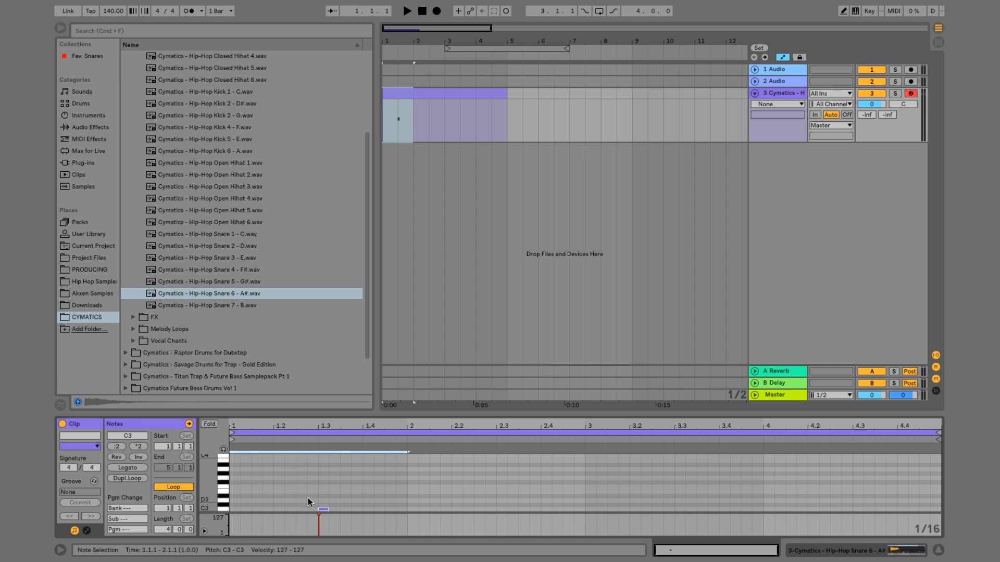
{"action": "key", "text": "super+d"}
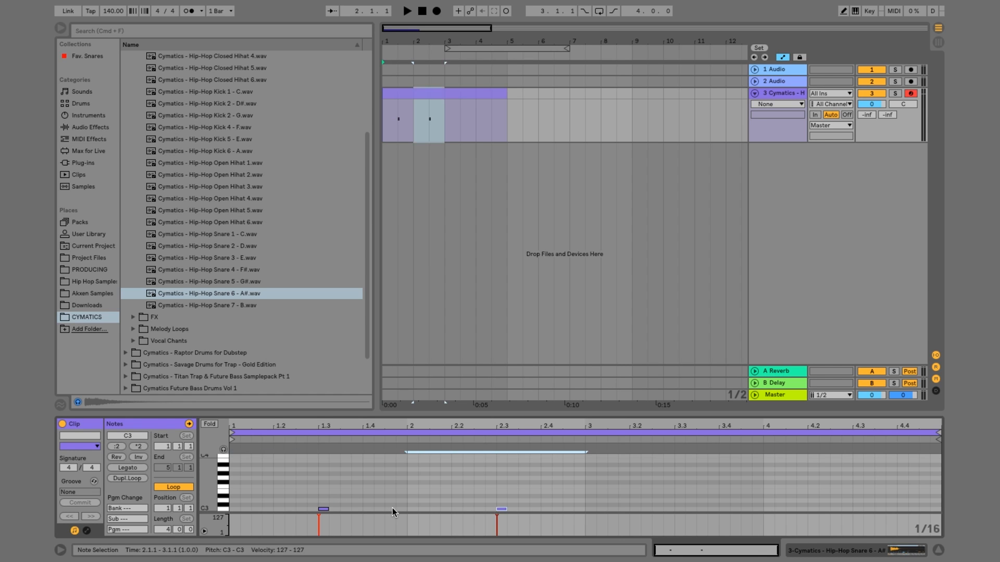
{"action": "key", "text": "super+d"}
{"action": "key", "text": "super+d"}
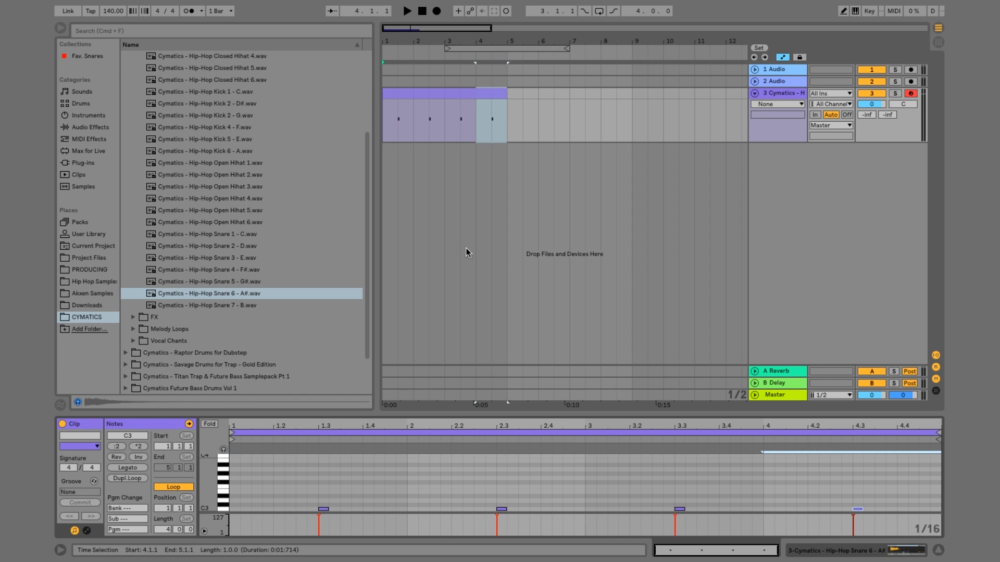
Play back the snare clip and lower the snare track's volume to -5.2 dB
{"action": "left_click", "coordinate": [444, 97]}
{"action": "key", "text": "space"}
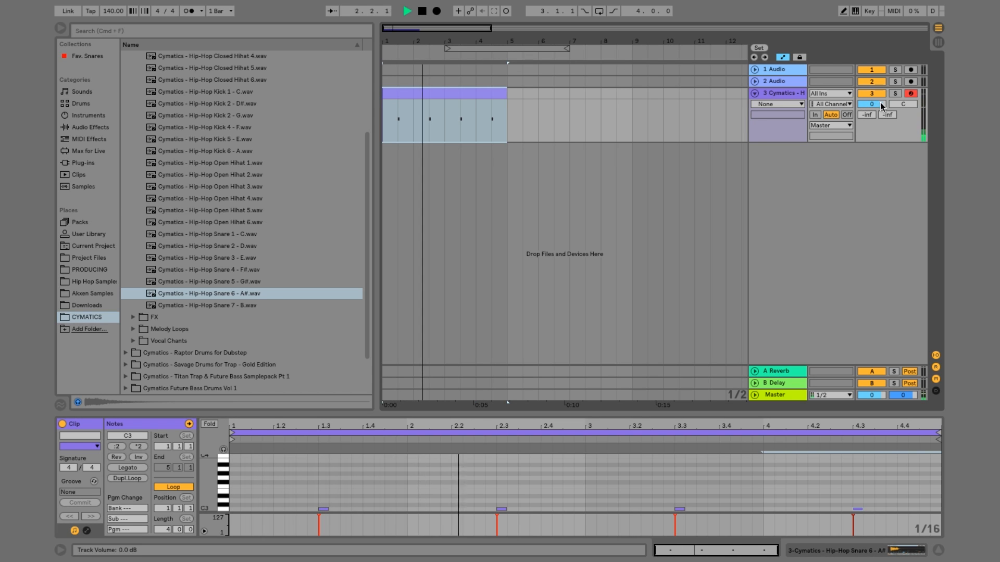
{"action": "left_click_drag", "start_coordinate": [872, 104], "coordinate": [871, 116]}
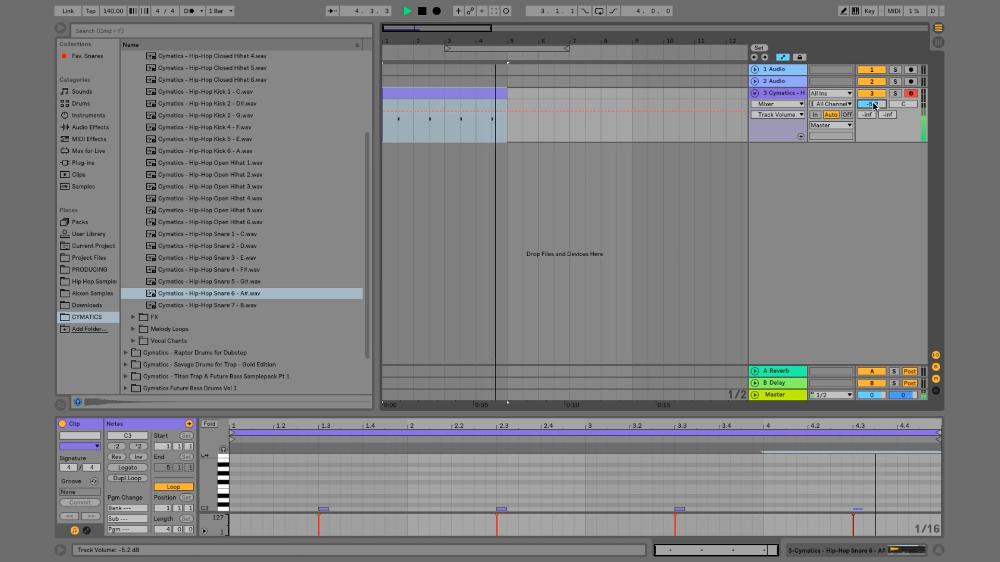
{"action": "key", "text": "space"}
Insert another MIDI track below the snare track and create a four-bar MIDI clip on it from 1.1.1 to 5.1.1
{"action": "right_click", "coordinate": [787, 93]}
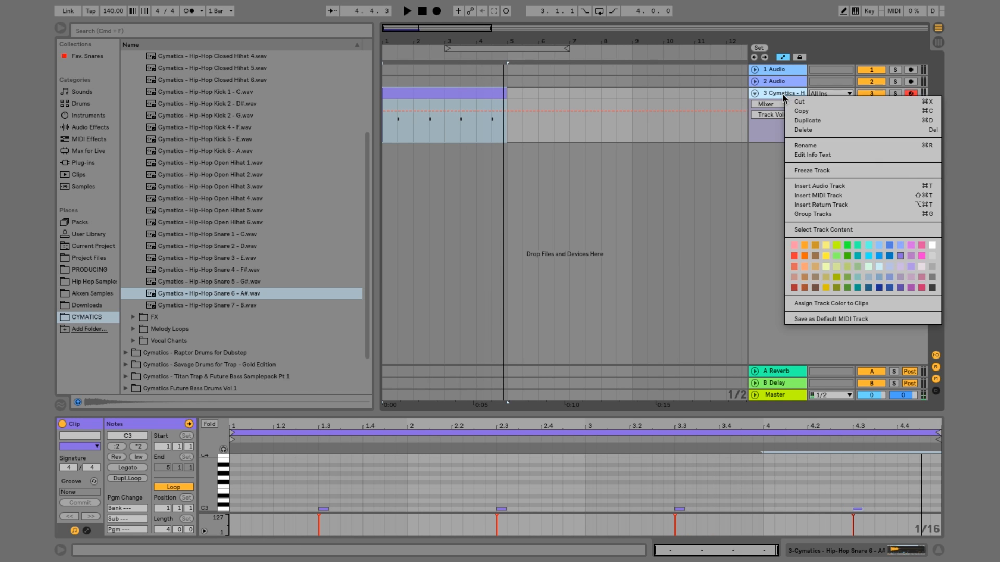
{"action": "left_click", "coordinate": [808, 197]}
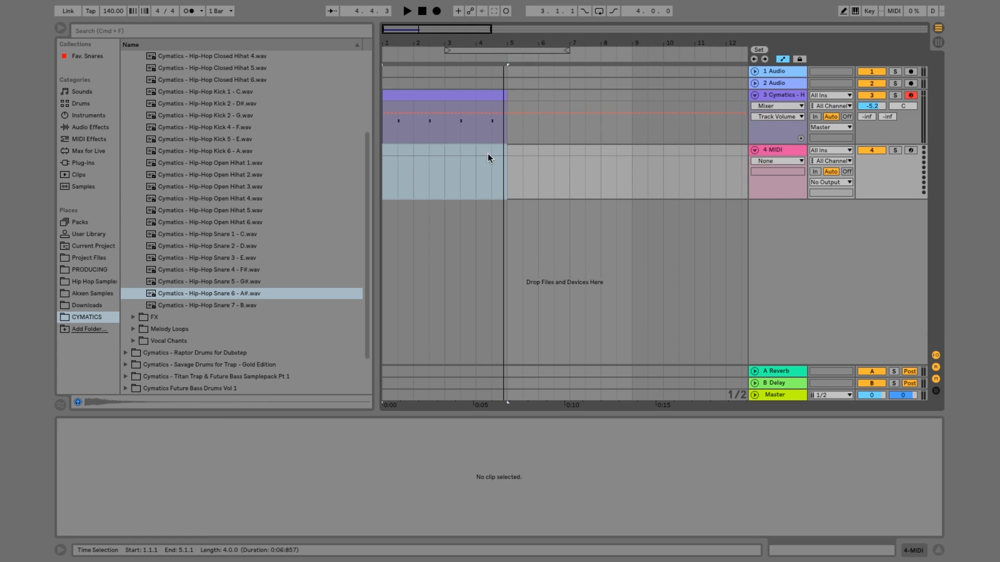
{"action": "left_click_drag", "start_coordinate": [505, 148], "coordinate": [383, 154]}
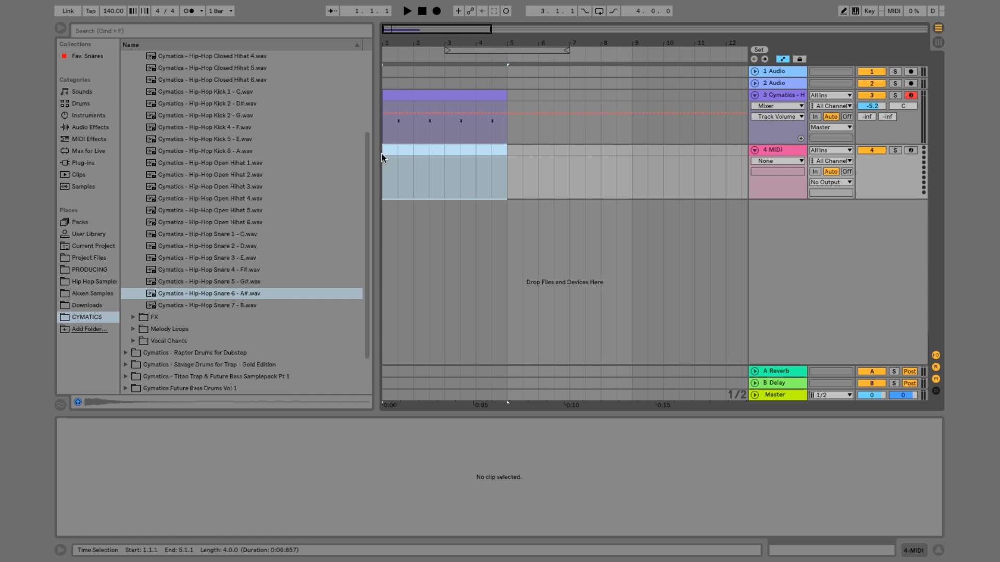
{"action": "right_click", "coordinate": [398, 150]}
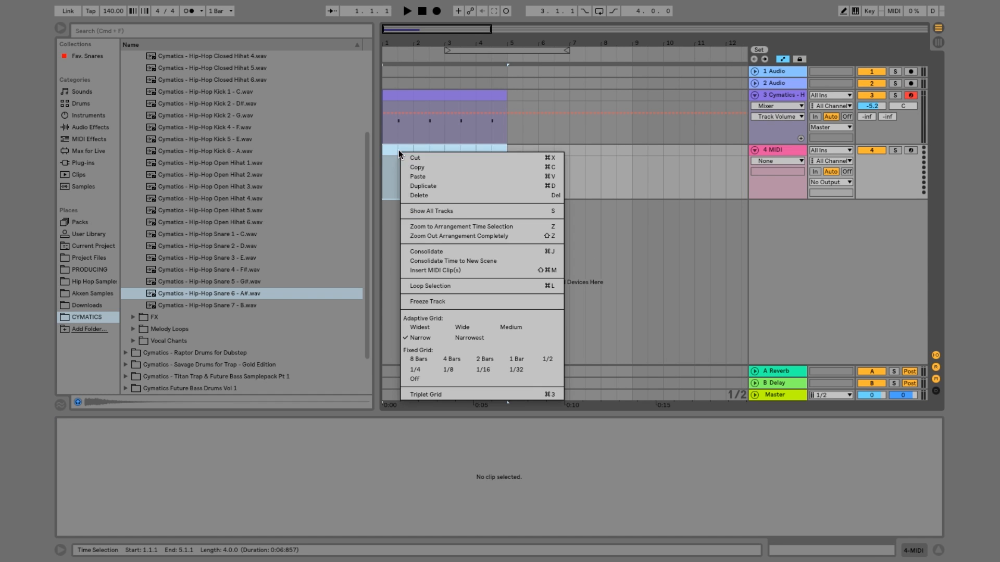
{"action": "left_click", "coordinate": [449, 267]}
Audition the Hip-Hop Kick one-shots from Kick 1 - C through Kick 6 - A
{"action": "scroll", "coordinate": [233, 255], "scroll_direction": "up", "scroll_amount": 3}
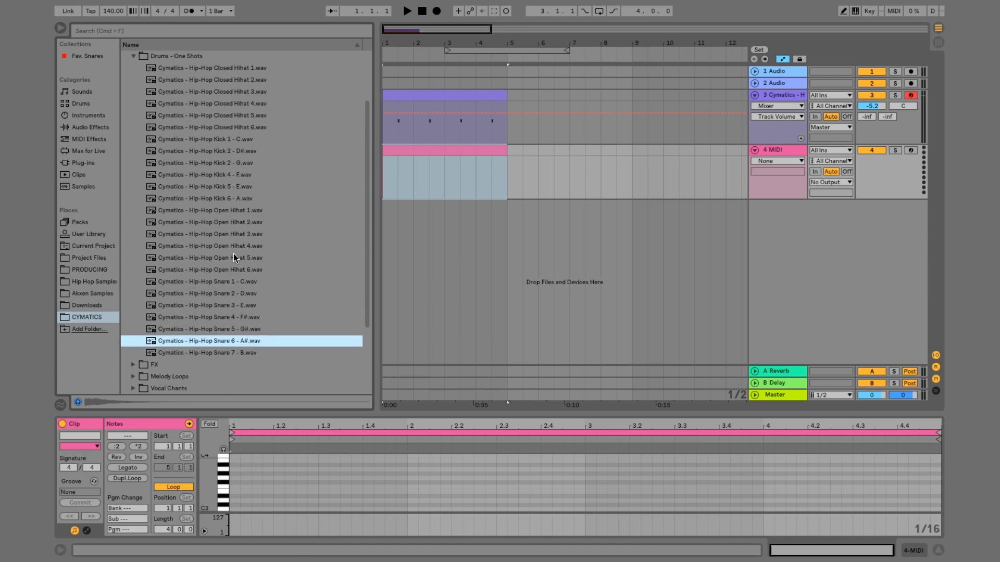
{"action": "left_click", "coordinate": [224, 172]}
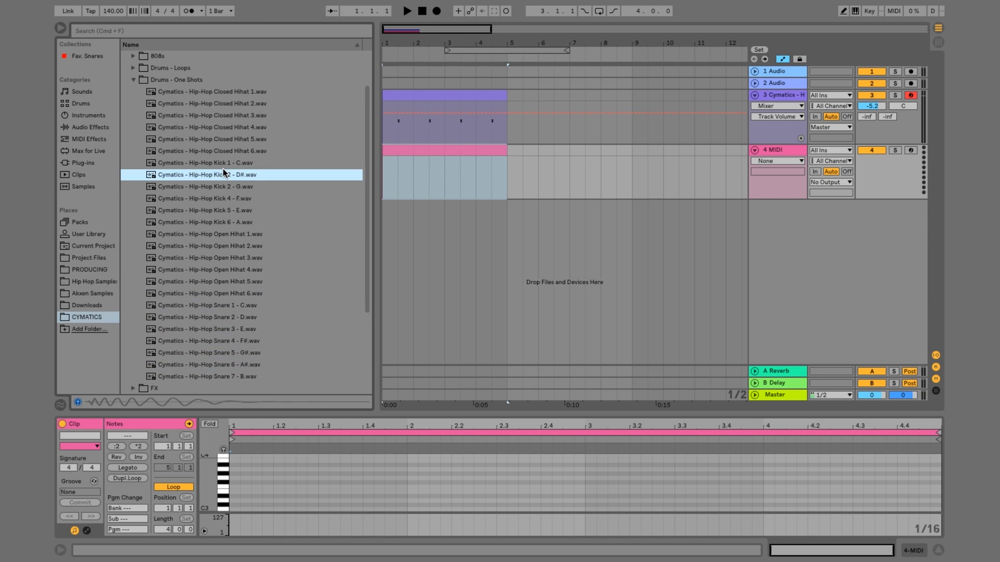
{"action": "key", "text": "Up"}
{"action": "key", "text": "Down"}
{"action": "key", "text": "Down"}
{"action": "key", "text": "Down"}
{"action": "key", "text": "Down"}
{"action": "key", "text": "Down"}
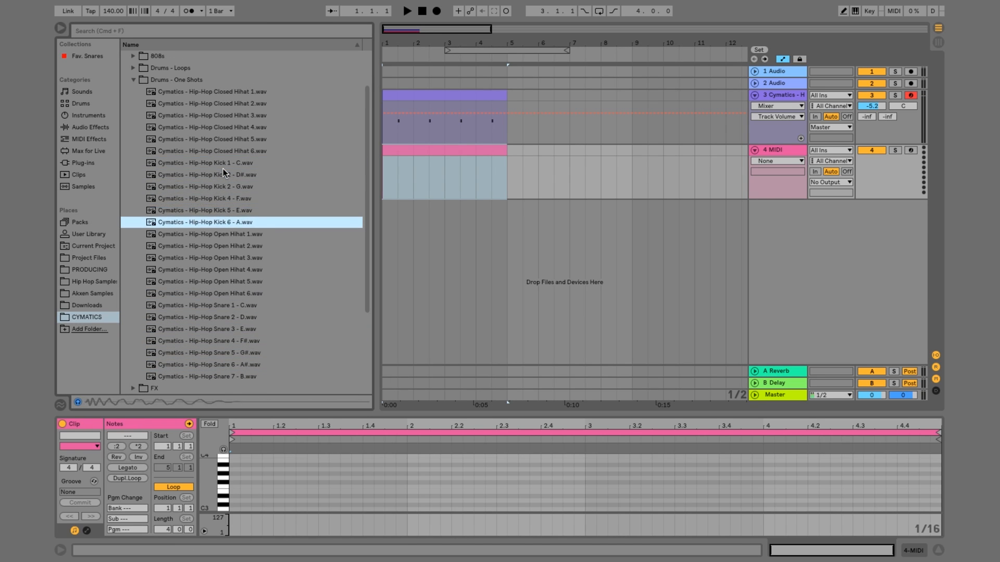
{"action": "key", "text": "Up"}
{"action": "key", "text": "Up"}
{"action": "key", "text": "Down"}
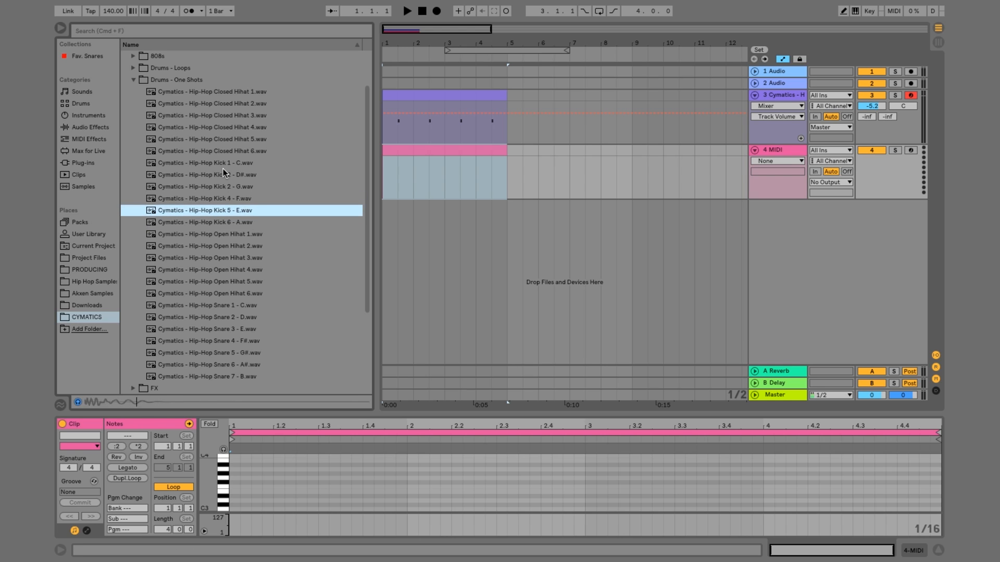
{"action": "key", "text": "Down"}
{"action": "key", "text": "Up"}
Load Cymatics - Hip-Hop Kick 5 - E onto the new MIDI track and add a 1/16 C3 note at 1.1.1 in its clip
{"action": "double_click", "coordinate": [240, 211]}
{"action": "double_click", "coordinate": [420, 147]}
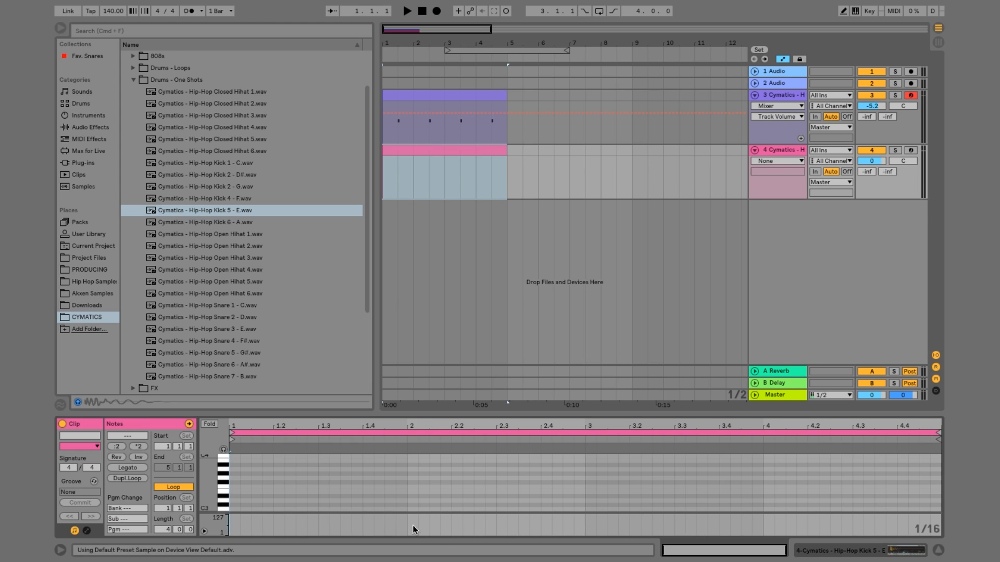
{"action": "double_click", "coordinate": [234, 508]}
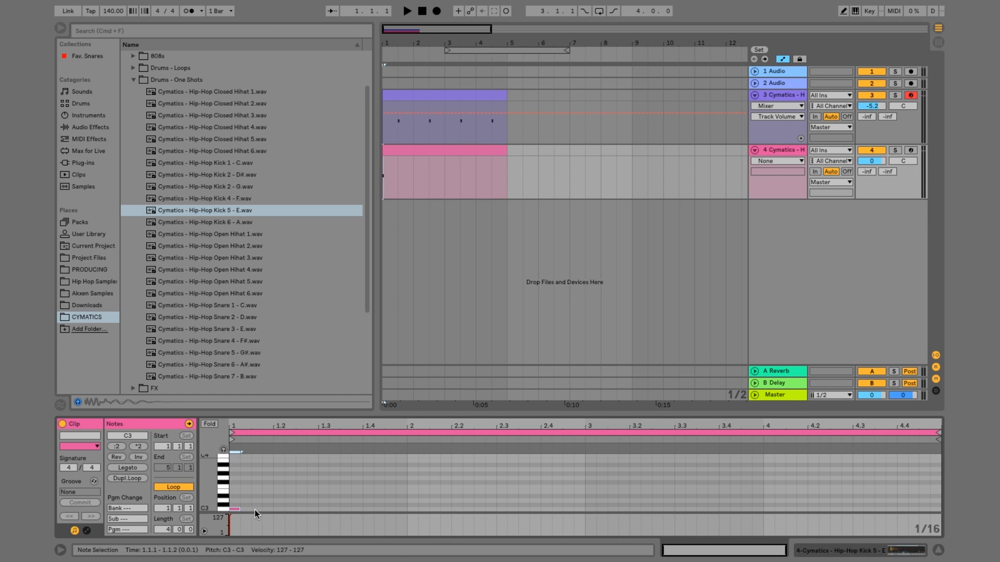
{"action": "key", "text": "space"}
{"action": "key", "text": "space"}
Enlarge the kick clip's note editor around C3, zoom the arrangement in on the first four bars, and play back the beginning
{"action": "left_click_drag", "start_coordinate": [262, 415], "coordinate": [261, 281]}
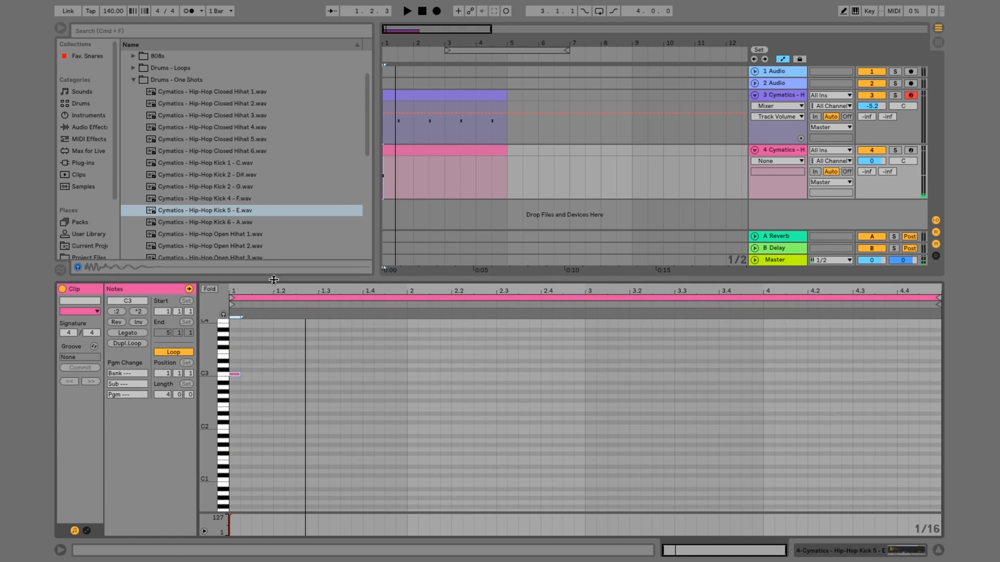
{"action": "left_click_drag", "start_coordinate": [221, 394], "coordinate": [258, 401]}
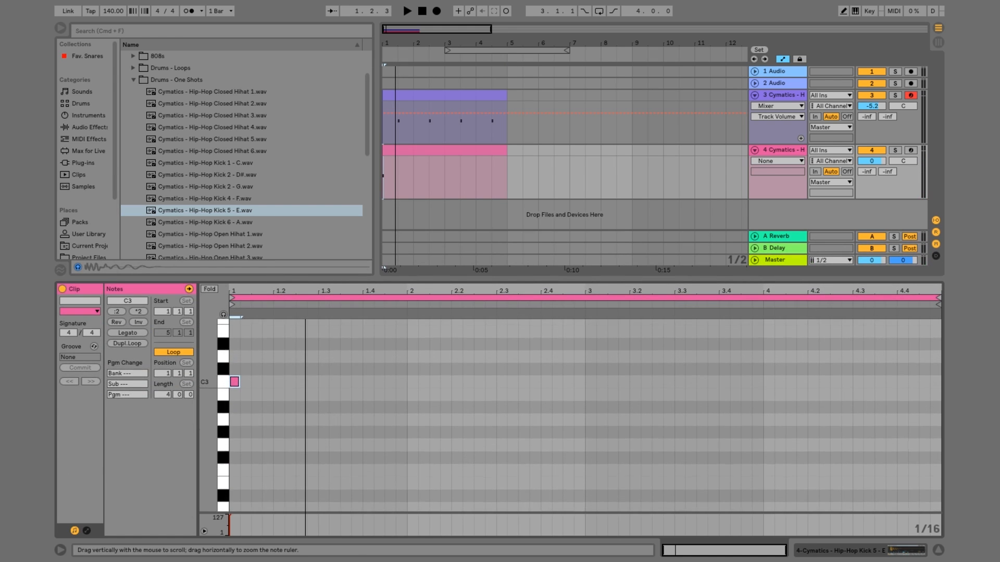
{"action": "scroll", "coordinate": [259, 397], "scroll_direction": "up", "scroll_amount": 3}
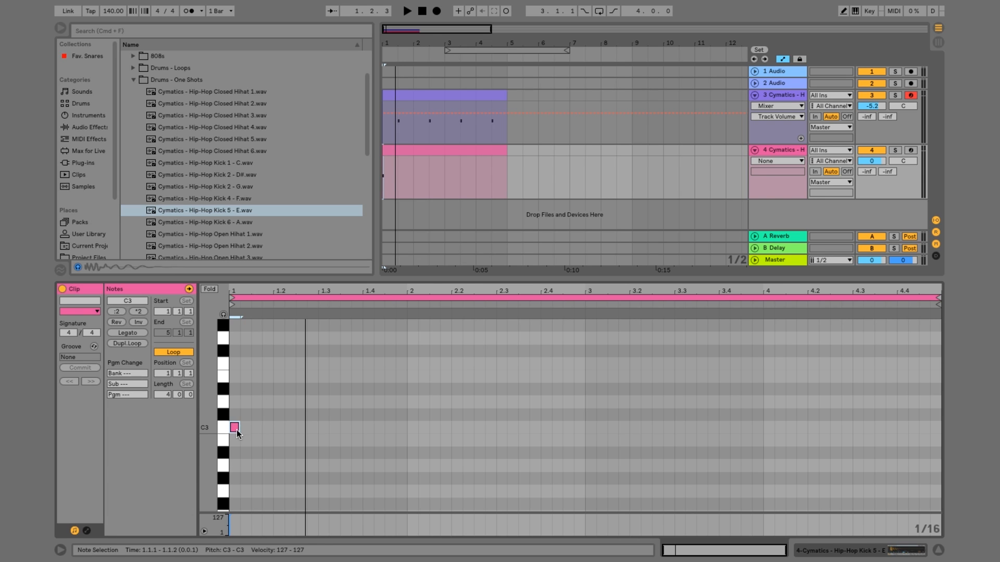
{"action": "key", "text": "super"}
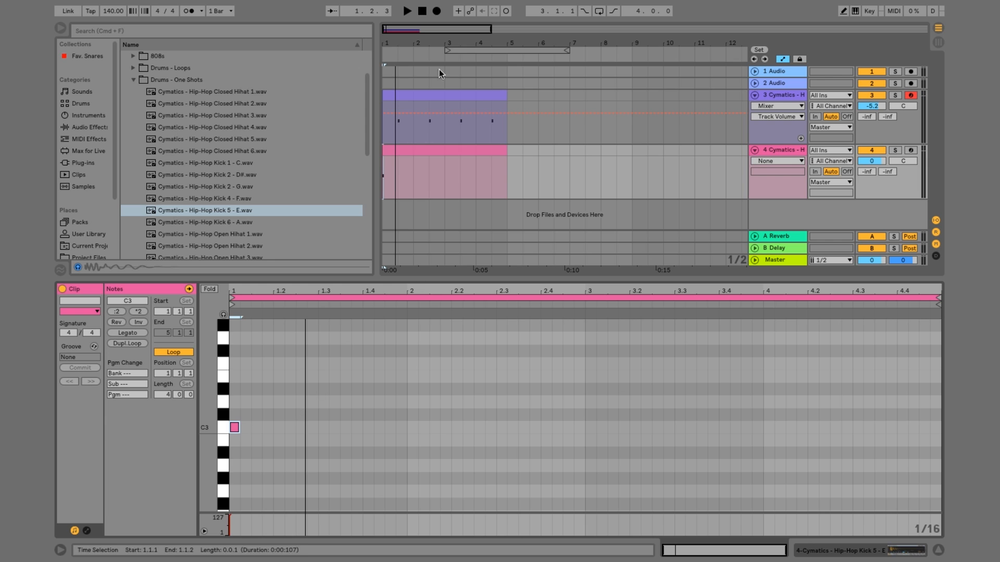
{"action": "left_click_drag", "start_coordinate": [436, 44], "coordinate": [431, 156]}
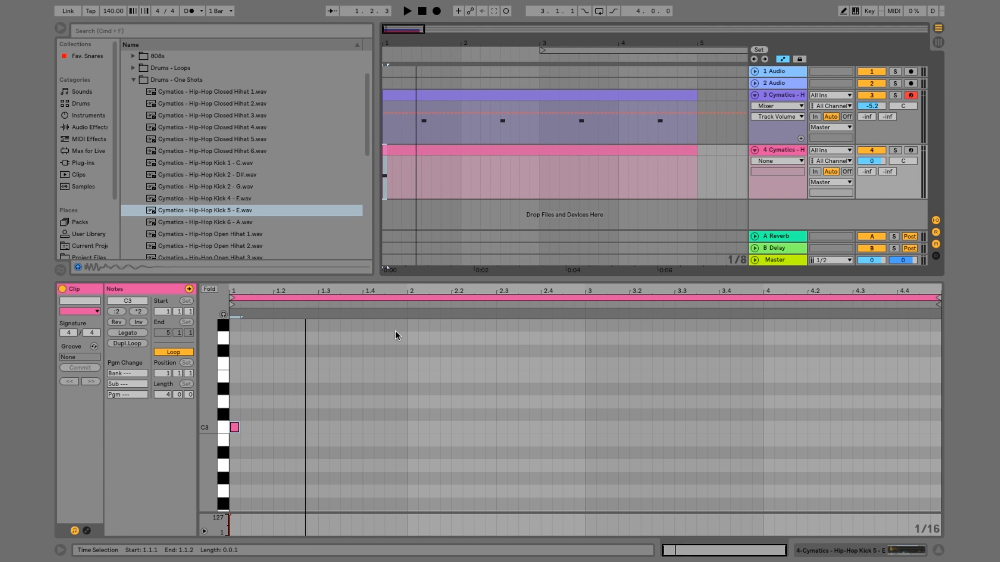
{"action": "key", "text": "space"}
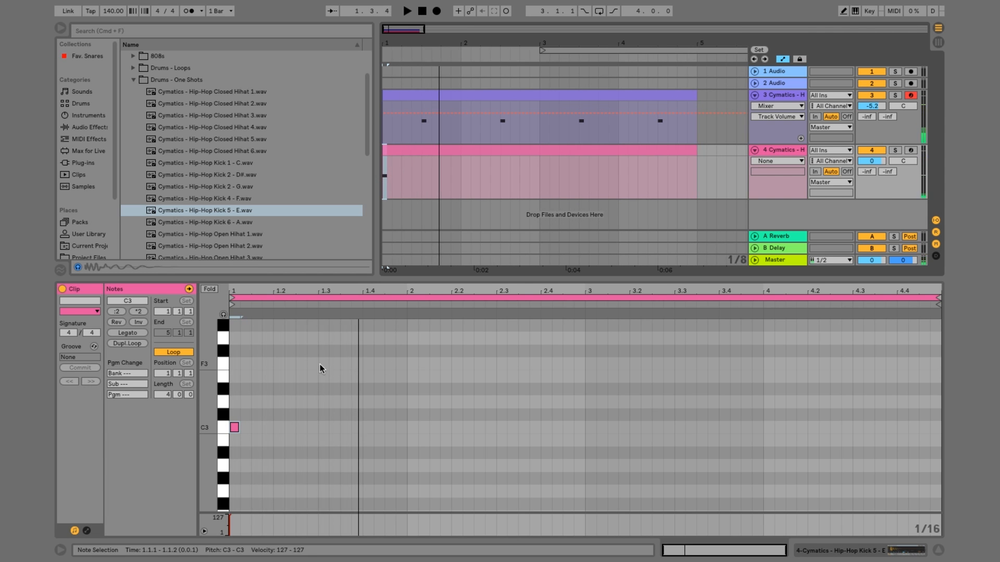
Paste a second 1/16 C3 kick note at 1.2.3 and play back the pattern
{"action": "left_click", "coordinate": [297, 374]}
{"action": "key", "text": "space"}
{"action": "key", "text": "super+v"}
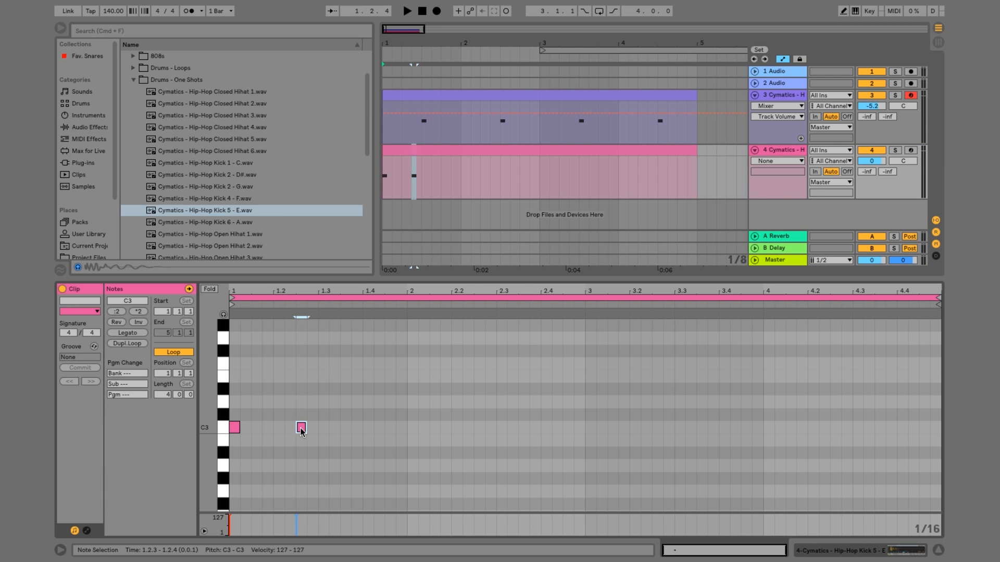
{"action": "key", "text": "space"}
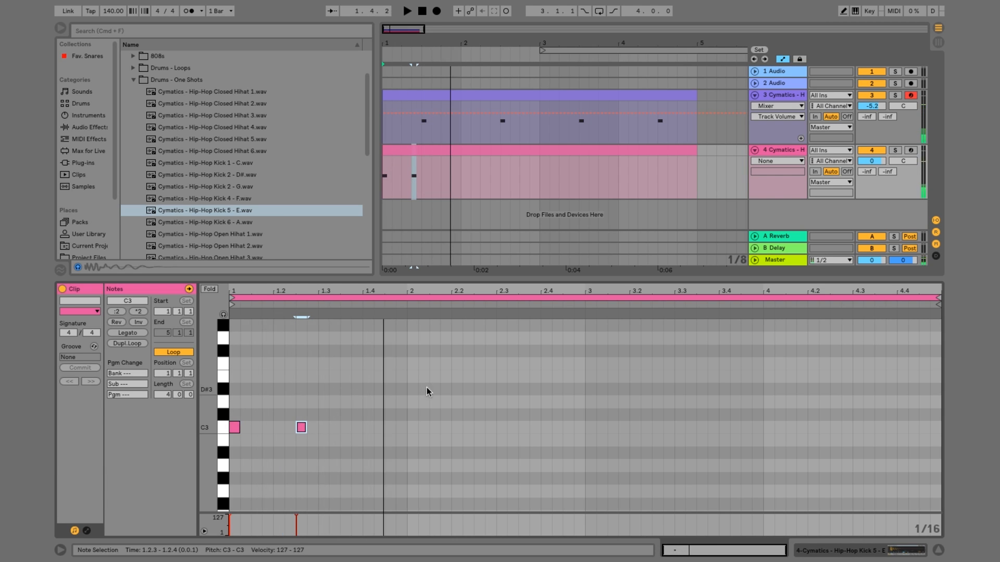
{"action": "key", "text": "space"}
Duplicate the first bar's kick notes into bar 2, move the second copy to 2.3.3, and play back both bars
{"action": "left_click_drag", "start_coordinate": [408, 444], "coordinate": [229, 341]}
{"action": "key", "text": "super+d"}
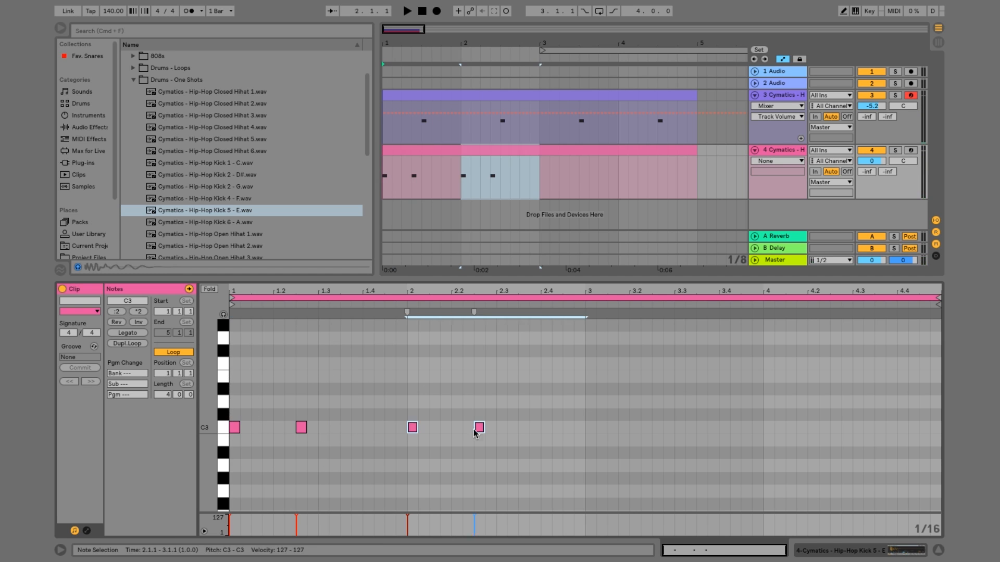
{"action": "left_click", "coordinate": [476, 430]}
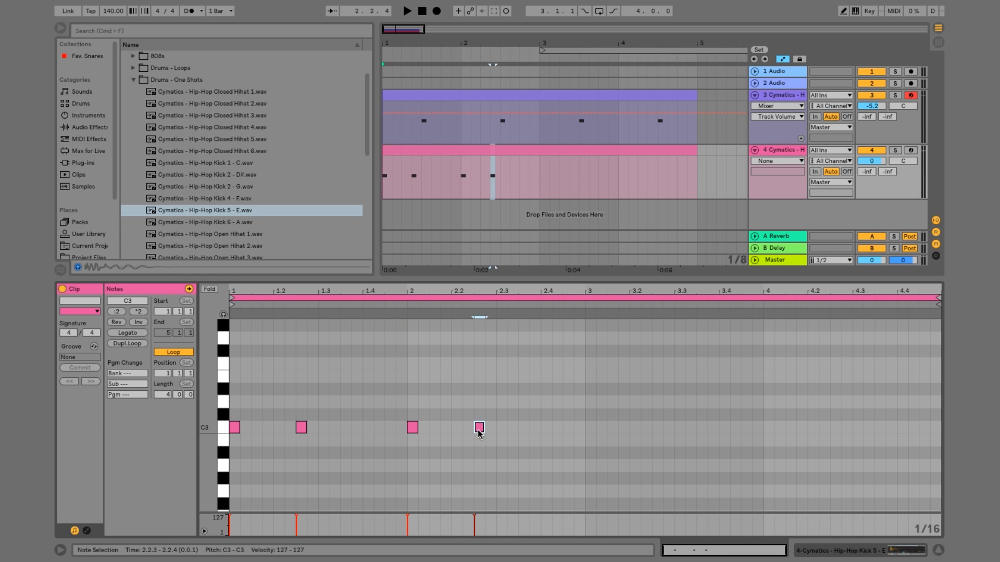
{"action": "left_click_drag", "start_coordinate": [478, 430], "coordinate": [537, 440]}
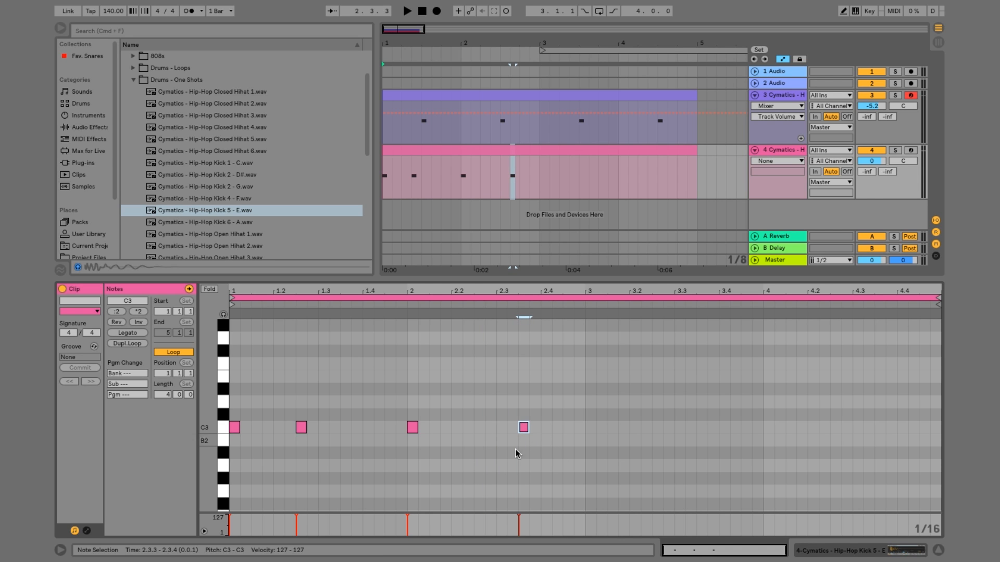
{"action": "key", "text": "space"}
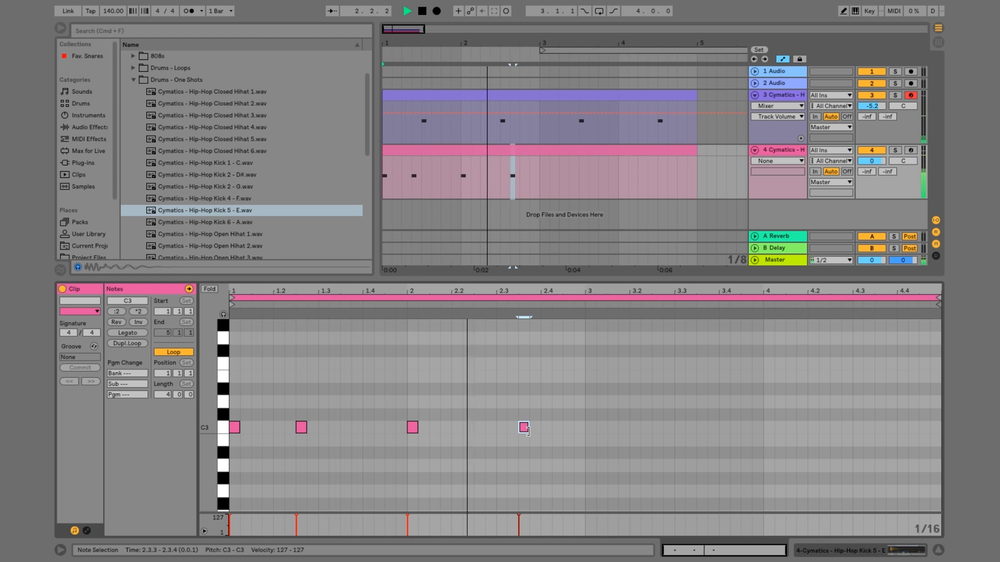
{"action": "key", "text": "space"}
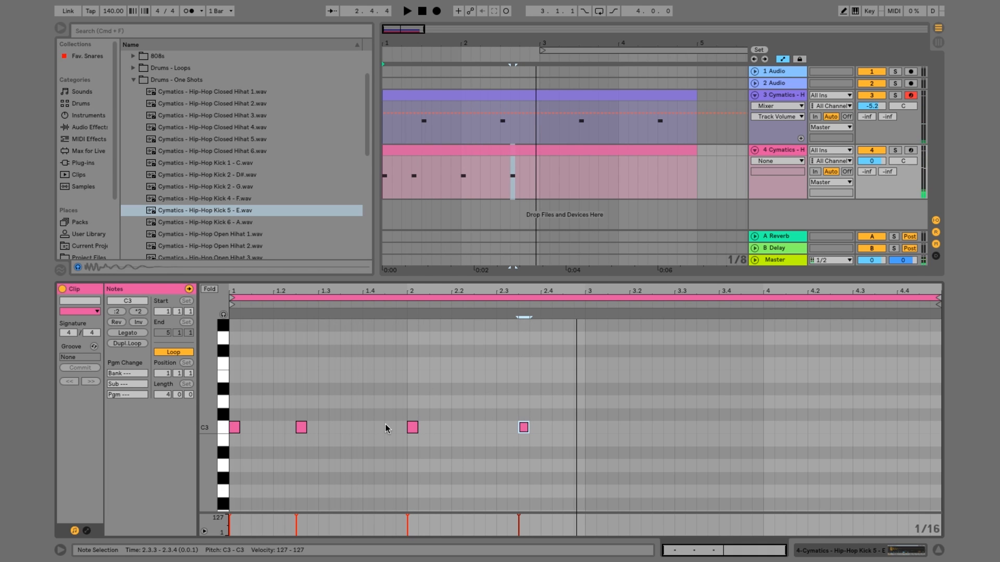
Add a 1/16 C3 kick note at 1.4.3 and play back the first two bars
{"action": "left_click_drag", "start_coordinate": [364, 461], "coordinate": [398, 420]}
{"action": "double_click", "coordinate": [389, 427]}
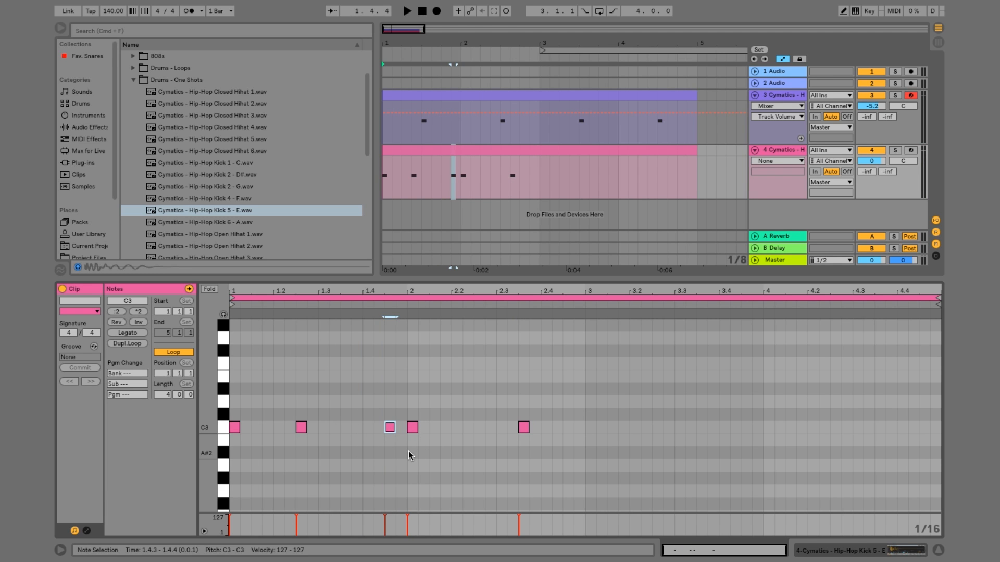
{"action": "key", "text": "space"}
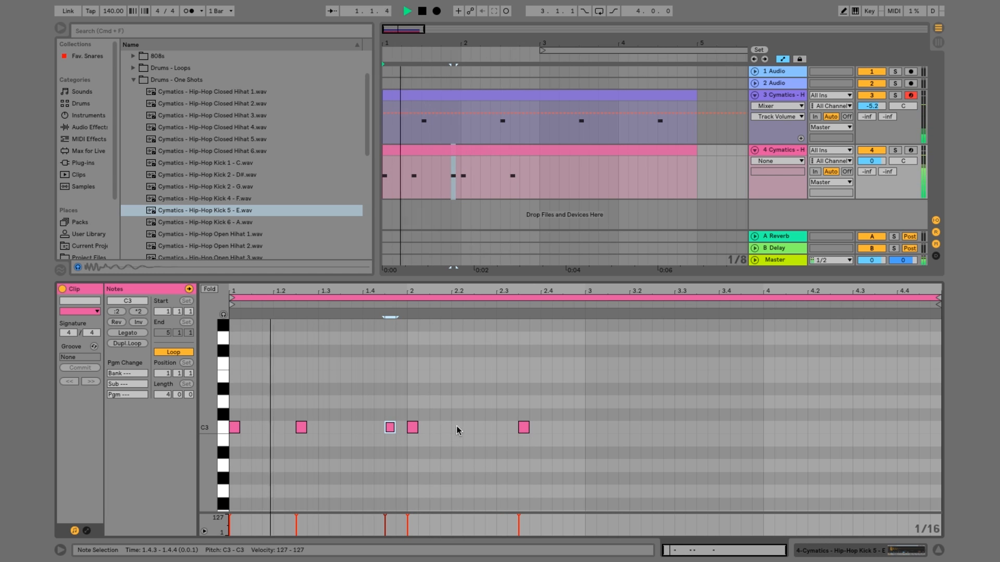
{"action": "key", "text": "space"}
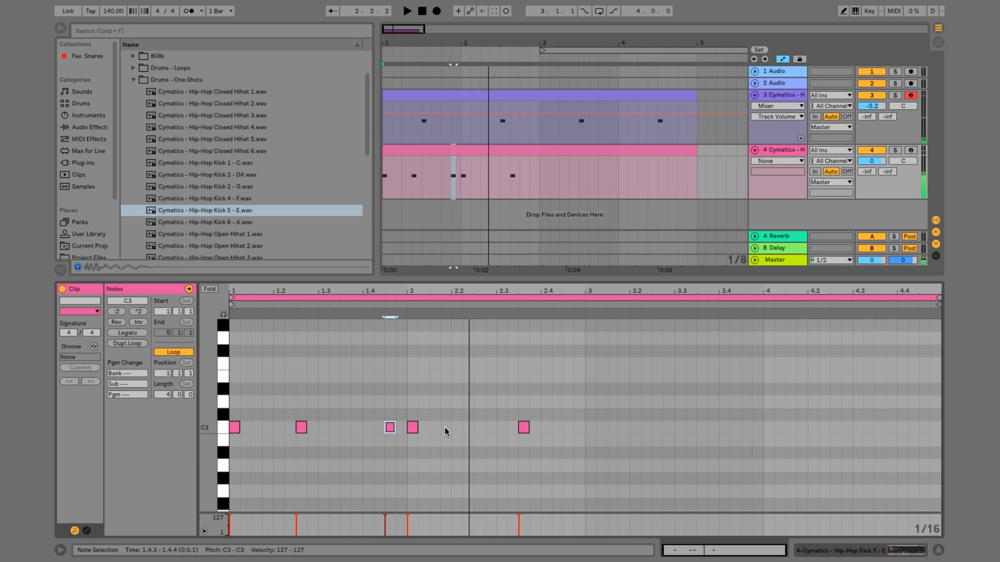
Add a 1/16 C3 kick note at 2.1.4 and shift it to 2.2.1 while the beat plays
{"action": "double_click", "coordinate": [444, 426]}
{"action": "key", "text": "space"}
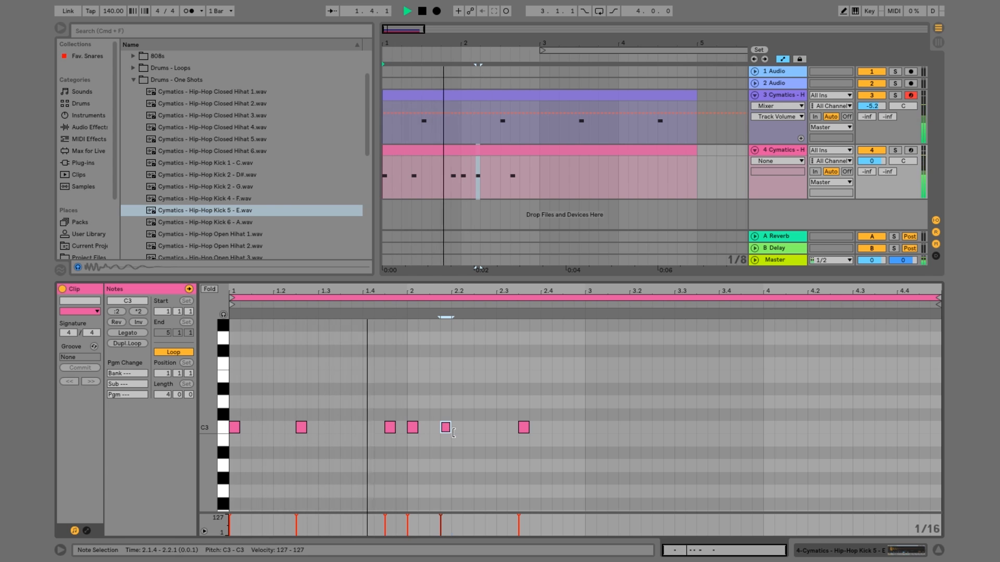
{"action": "key", "text": "Right"}
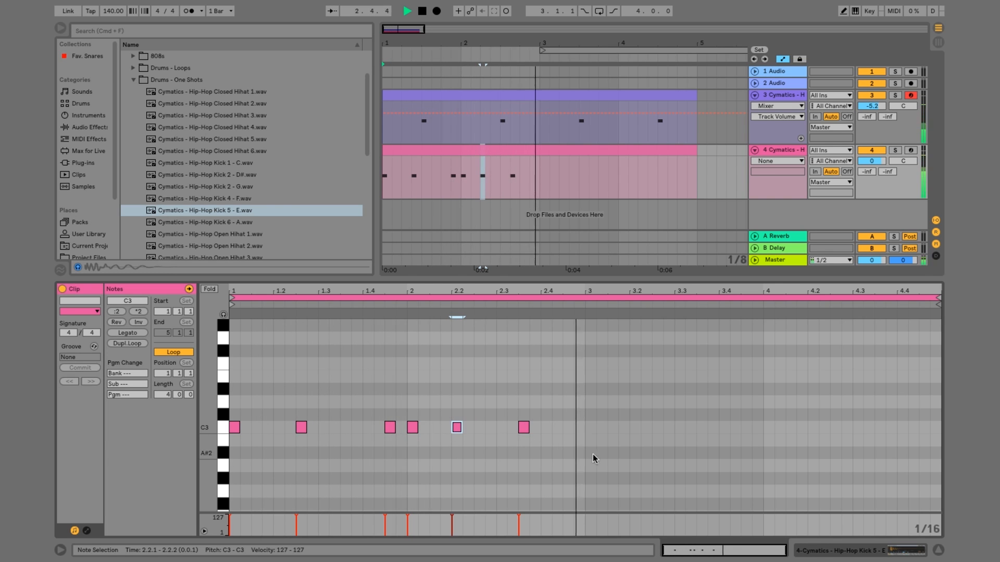
{"action": "key", "text": "space"}
Duplicate the two-bar kick pattern into bars 3 and 4, and repeat the 3.1.1 kick at 3.1.2 and 3.1.3
{"action": "left_click_drag", "start_coordinate": [584, 447], "coordinate": [229, 321]}
{"action": "key", "text": "ctrl+d"}
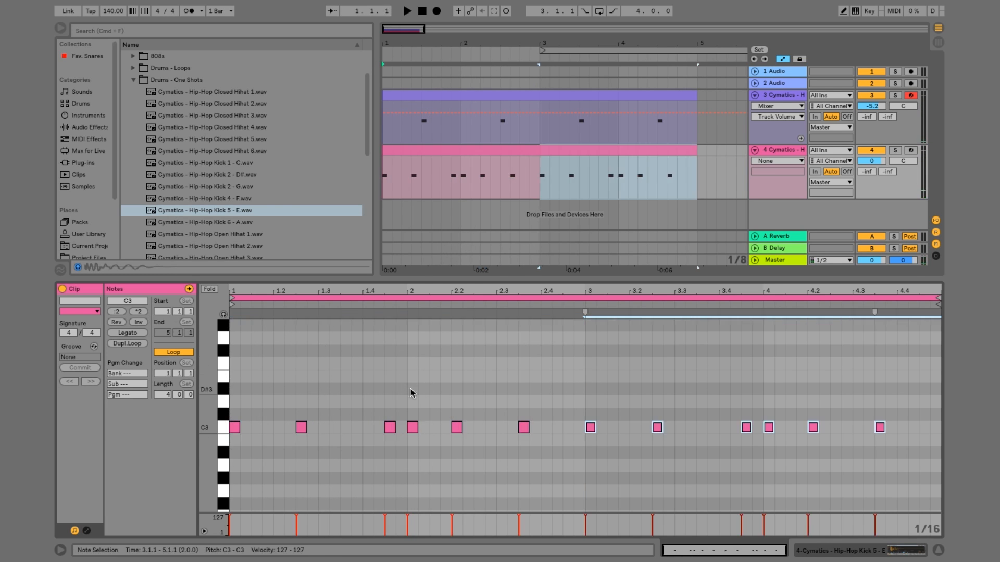
{"action": "left_click", "coordinate": [593, 460]}
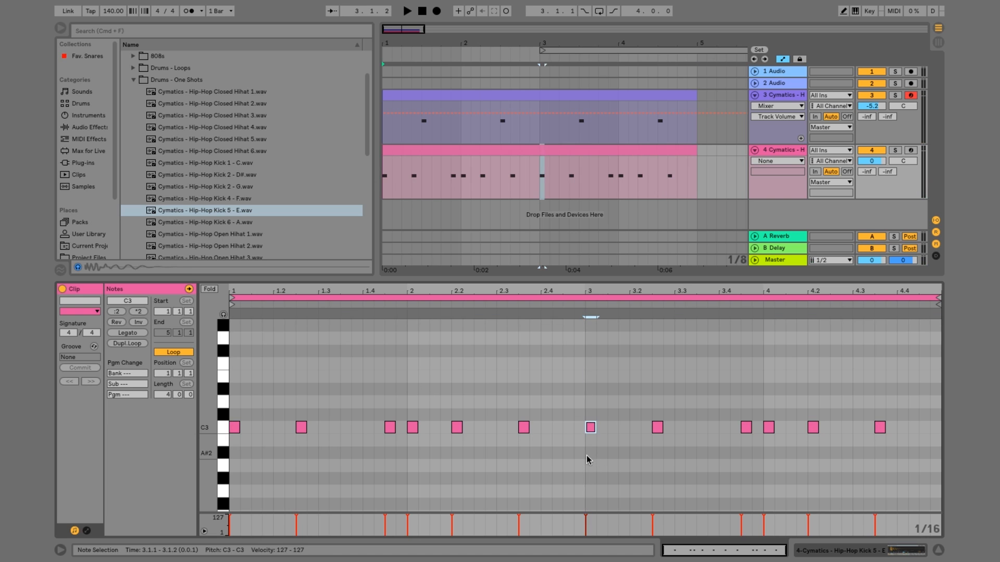
{"action": "left_click_drag", "start_coordinate": [586, 456], "coordinate": [591, 355]}
{"action": "key", "text": "ctrl+d"}
{"action": "key", "text": "ctrl+d"}
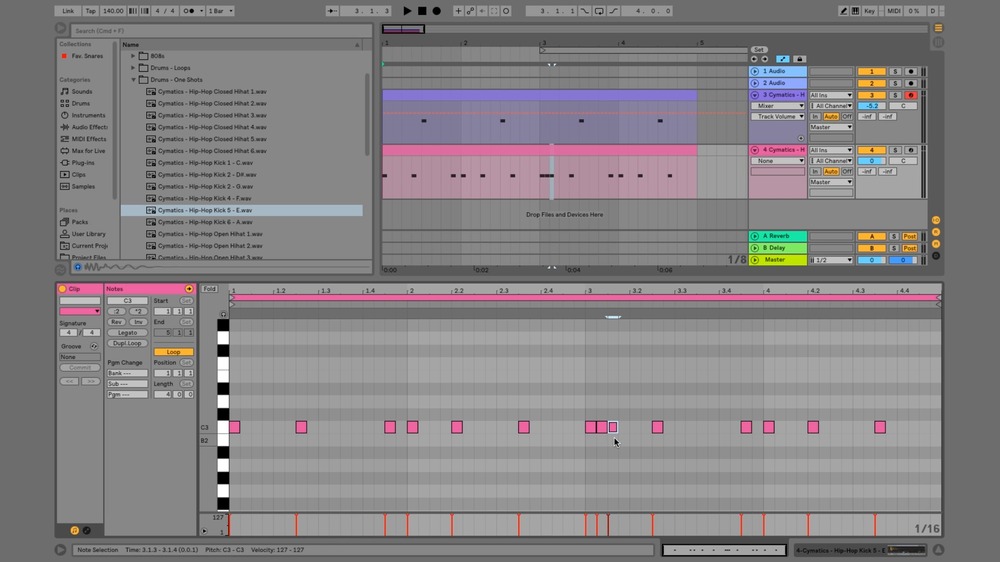
{"action": "key", "text": "space"}
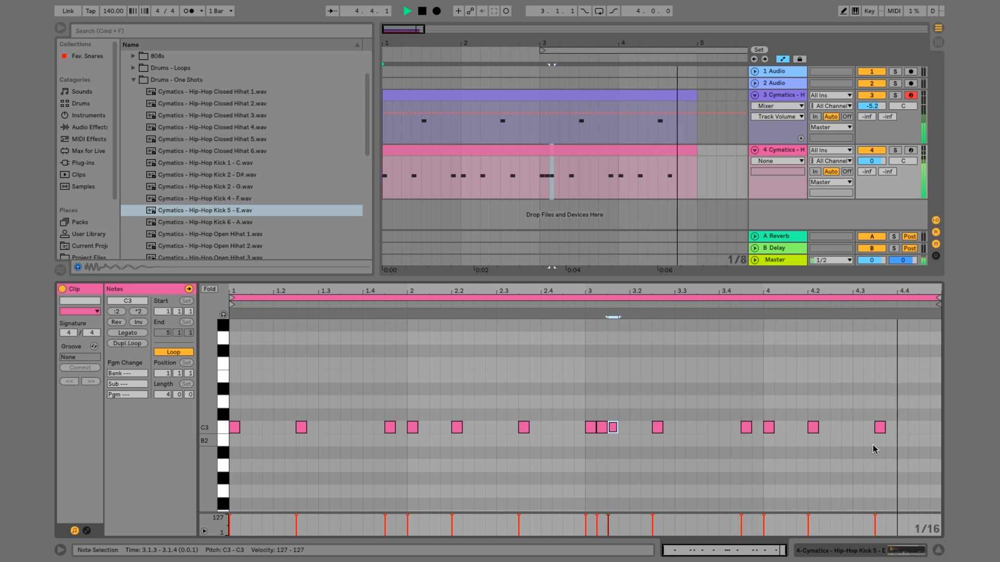
{"action": "key", "text": "space"}
Add a 1/16 C3 kick note at 4.4.3 and play back the four-bar beat
{"action": "double_click", "coordinate": [924, 428]}
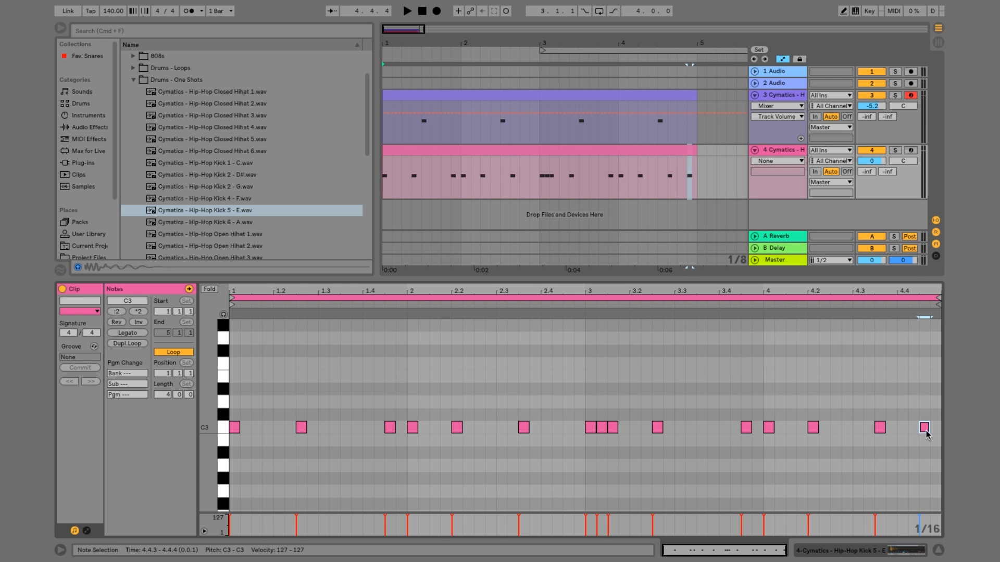
{"action": "left_click_drag", "start_coordinate": [925, 433], "coordinate": [924, 430]}
{"action": "key", "text": "space"}
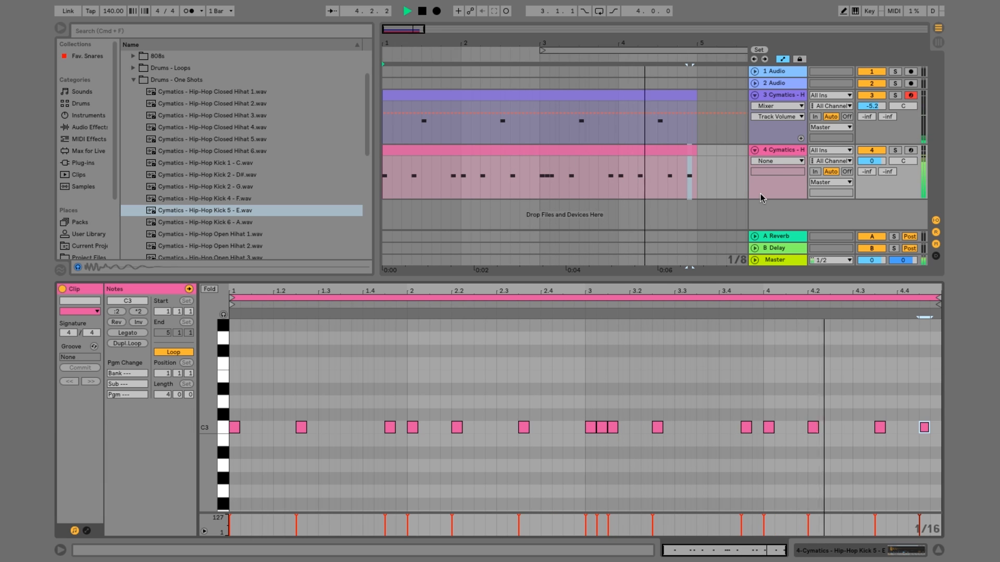
{"action": "key", "text": "space"}
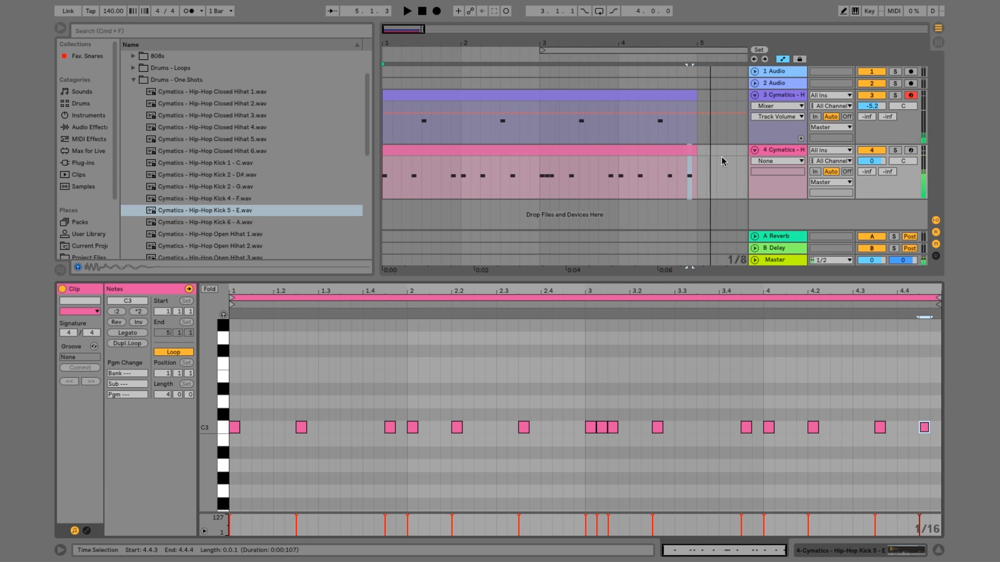
Insert a MIDI track below the kick track and create a four-bar MIDI clip on it from 1.1.1 to 5.1.1
{"action": "right_click", "coordinate": [772, 151]}
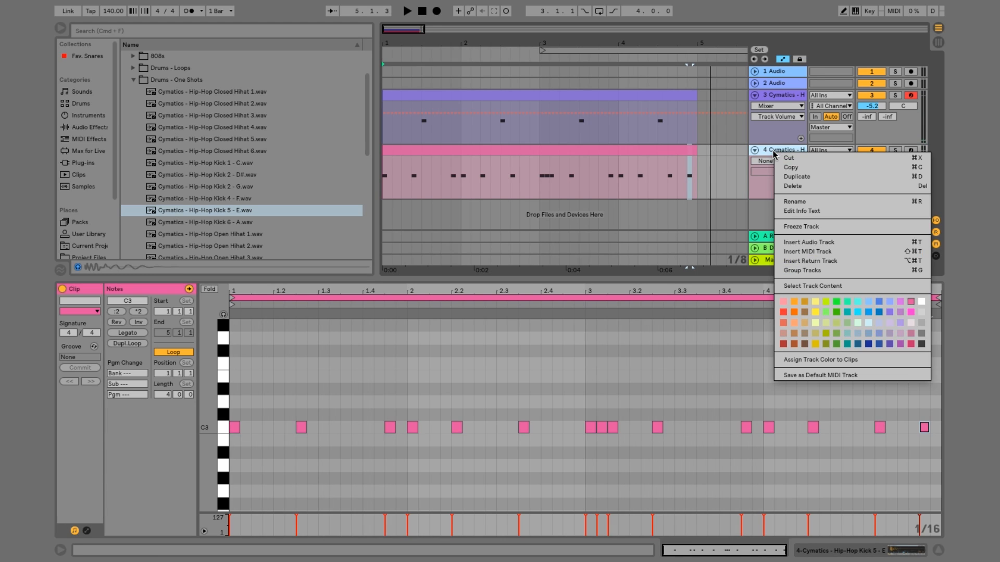
{"action": "left_click", "coordinate": [796, 254]}
{"action": "left_click_drag", "start_coordinate": [693, 183], "coordinate": [541, 182]}
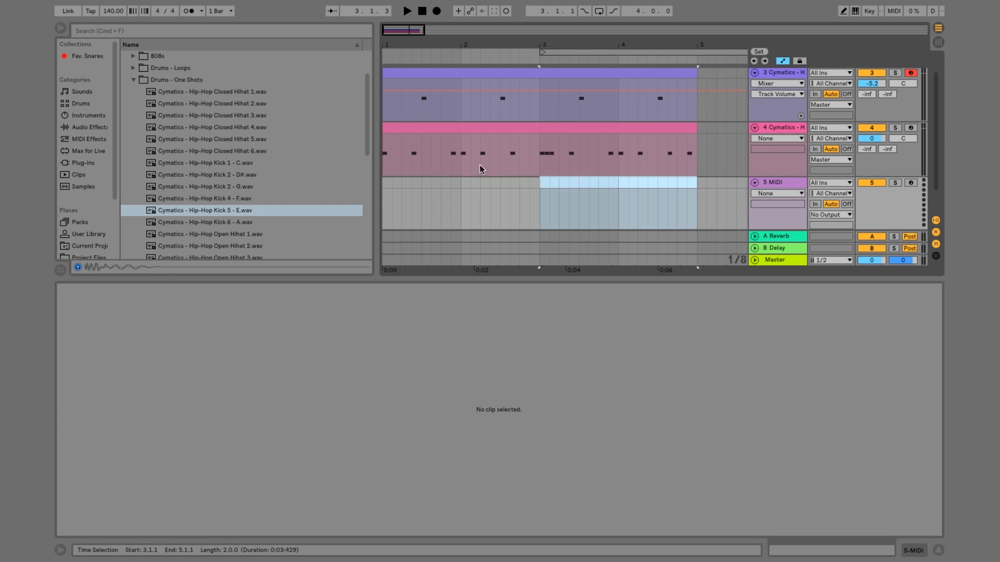
{"action": "left_click_drag", "start_coordinate": [479, 166], "coordinate": [381, 178]}
{"action": "right_click", "coordinate": [403, 185]}
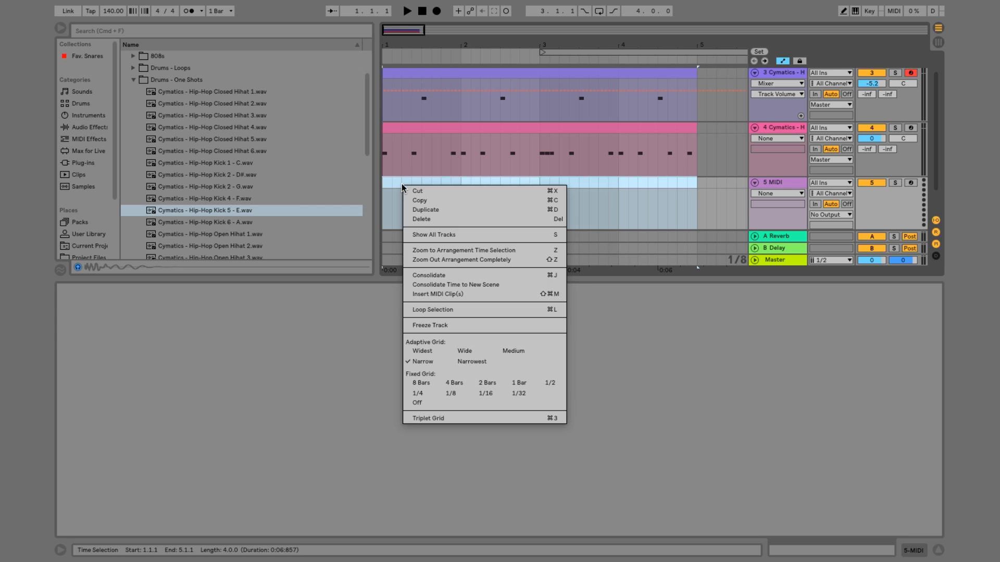
{"action": "left_click", "coordinate": [439, 292]}
{"action": "left_click_drag", "start_coordinate": [414, 278], "coordinate": [415, 371]}
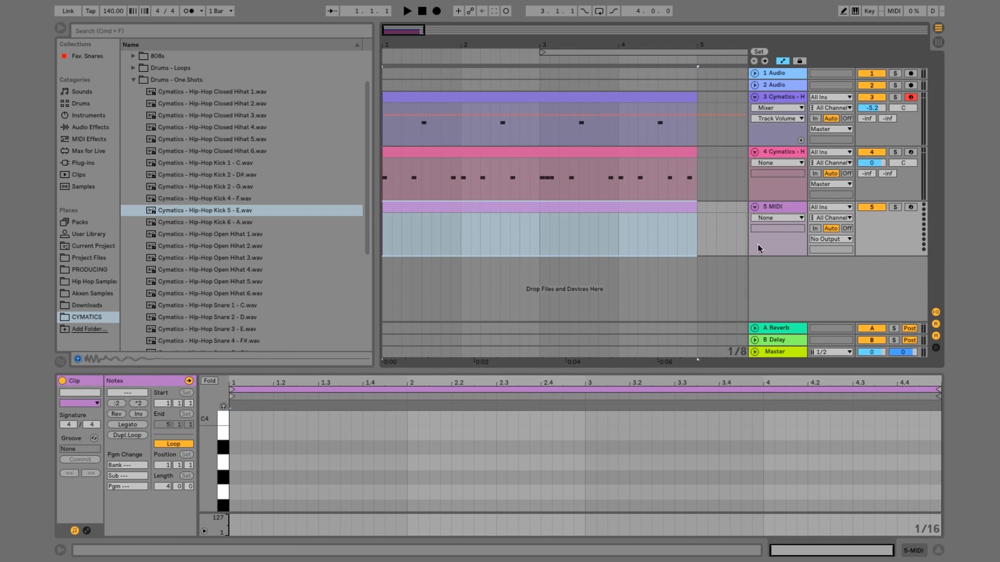
Load Cymatics - Hip-Hop Closed Hihat 4 onto the new MIDI track
{"action": "left_click", "coordinate": [777, 208]}
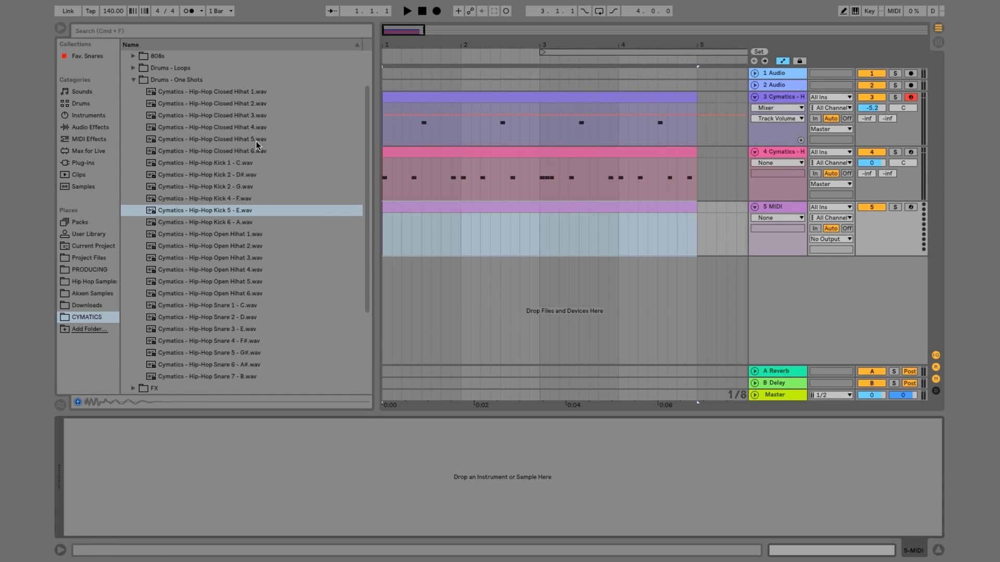
{"action": "left_click", "coordinate": [244, 127]}
{"action": "left_click_drag", "start_coordinate": [243, 125], "coordinate": [331, 484]}
Add an eighth-note C3 hi-hat at 1.1.1 in the new clip and repeat it back to back through 1.3.3
{"action": "left_click", "coordinate": [401, 207]}
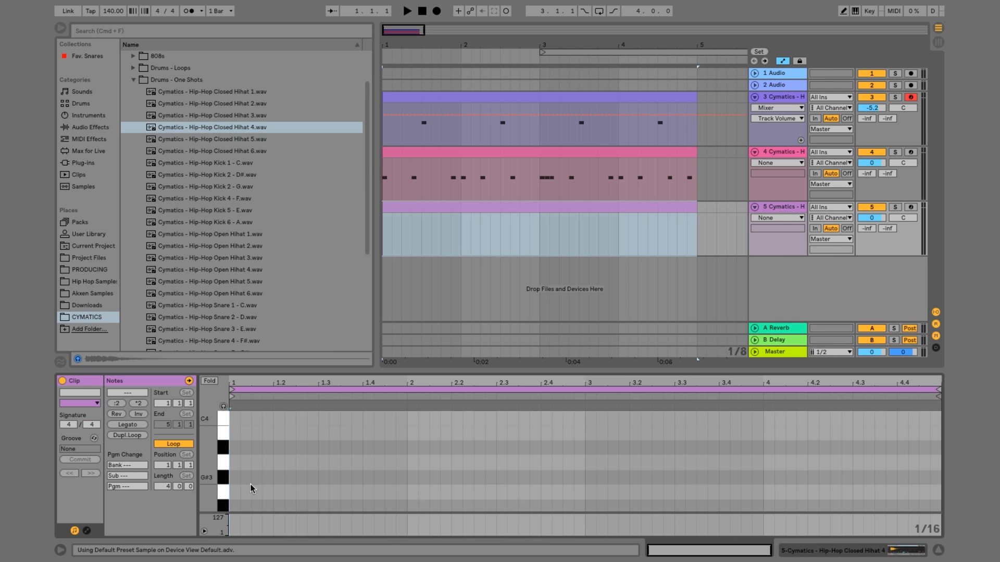
{"action": "scroll", "coordinate": [230, 495], "scroll_direction": "down", "scroll_amount": 4}
{"action": "double_click", "coordinate": [239, 475]}
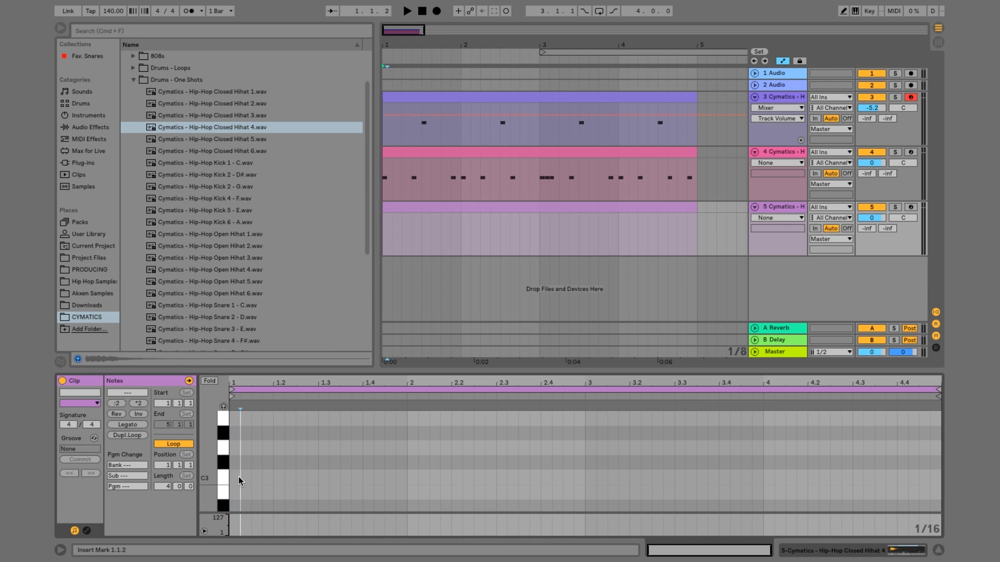
{"action": "key", "text": "super+d"}
{"action": "key", "text": "super+d"}
{"action": "key", "text": "super+d"}
{"action": "key", "text": "super+d"}
{"action": "key", "text": "super+d"}
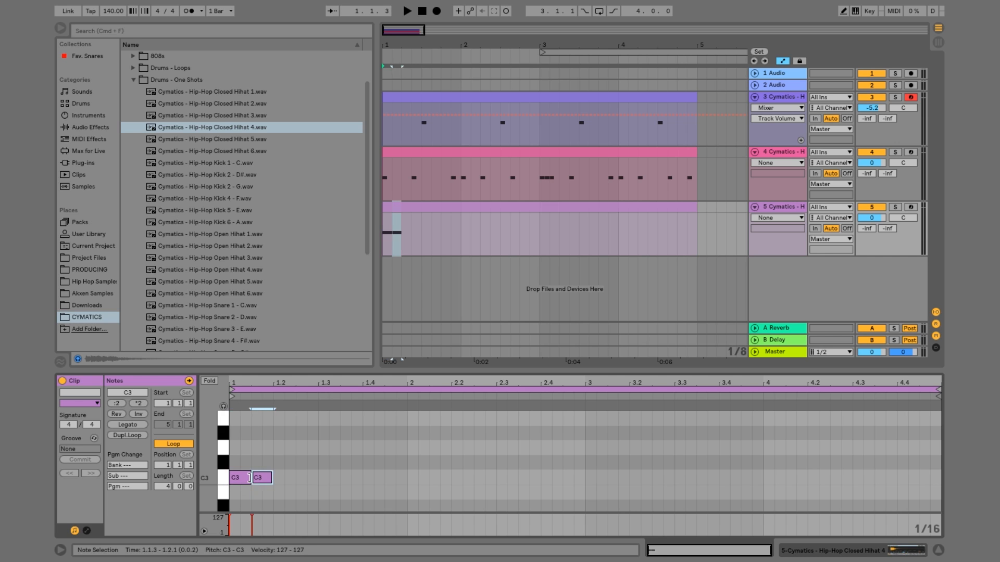
Play back the hi-hats with the beat and set the hi-hat track's volume to -7.5
{"action": "key", "text": "space"}
{"action": "key", "text": "space"}
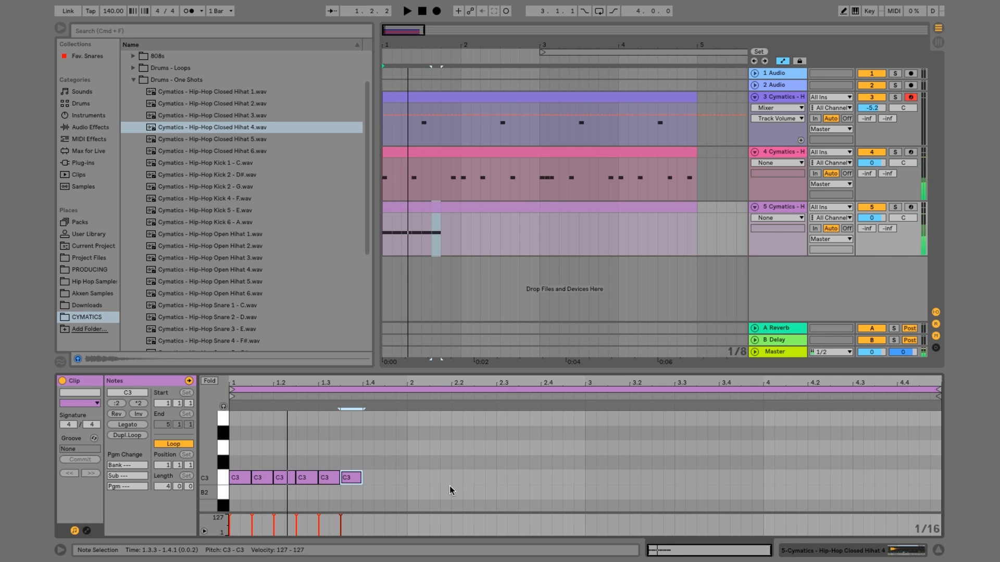
{"action": "left_click_drag", "start_coordinate": [872, 217], "coordinate": [872, 229]}
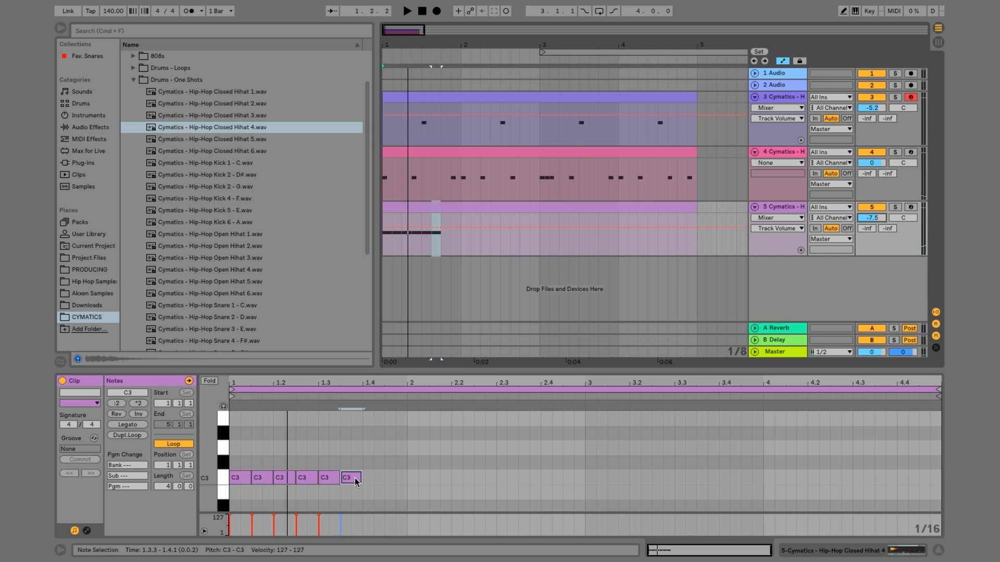
Duplicate the first four hi-hat notes repeatedly to fill the clip with eighth notes up to 5.1.1
{"action": "left_click_drag", "start_coordinate": [320, 497], "coordinate": [230, 402]}
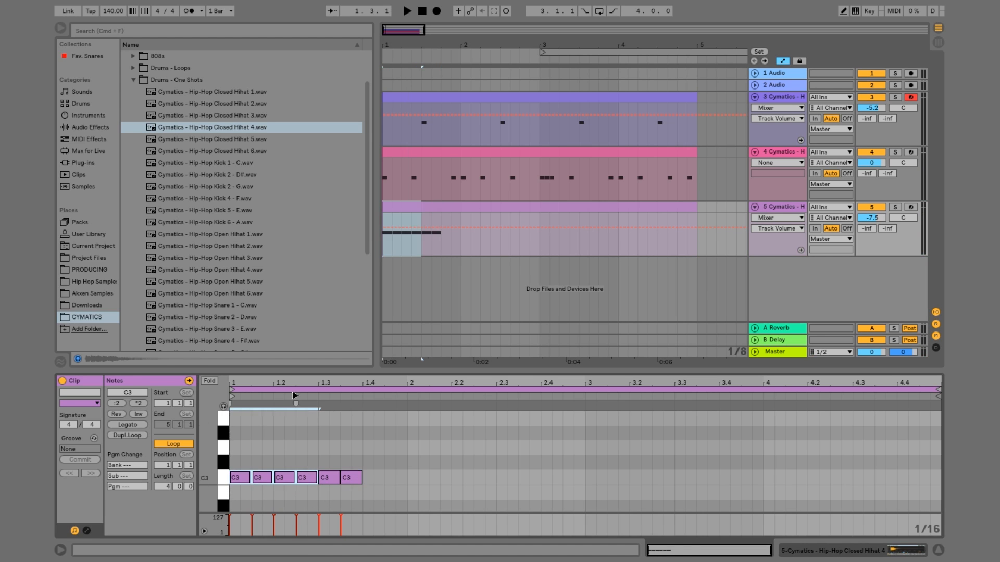
{"action": "key", "text": "super+d"}
{"action": "key", "text": "super+d"}
{"action": "key", "text": "super+d"}
{"action": "key", "text": "super+d"}
{"action": "key", "text": "super+d"}
{"action": "key", "text": "super+d"}
{"action": "key", "text": "super+d"}
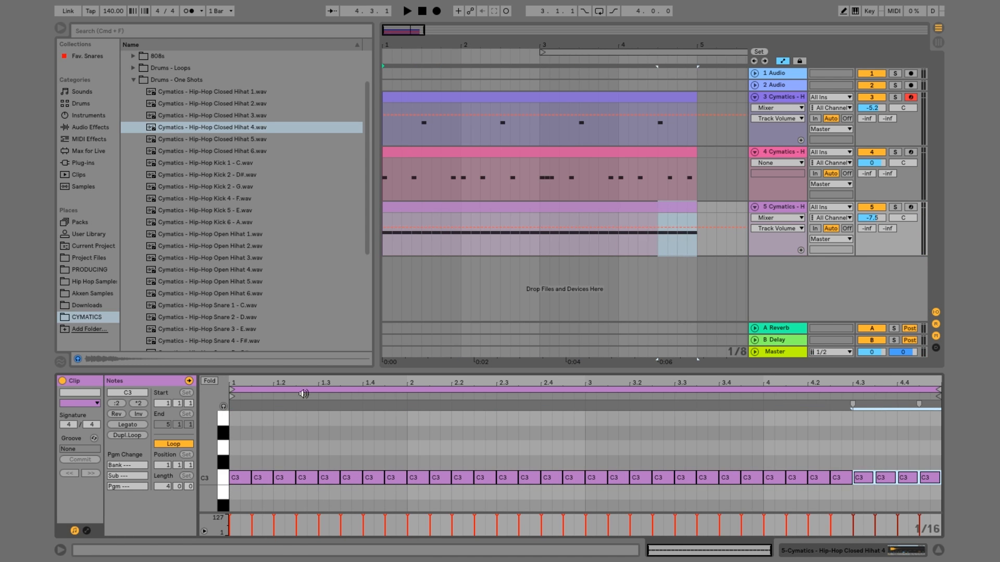
Play back the full beat and turn the C3 hi-hat at 1.2.1 into two 1/16 notes at 1.2.1 and 1.2.2
{"action": "left_click", "coordinate": [547, 206]}
{"action": "key", "text": "space"}
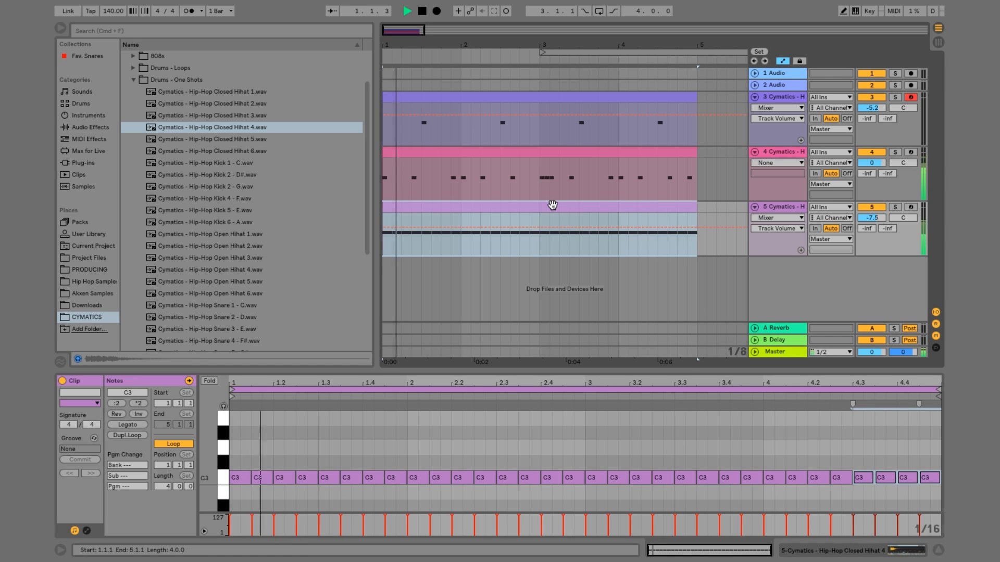
{"action": "left_click", "coordinate": [285, 478]}
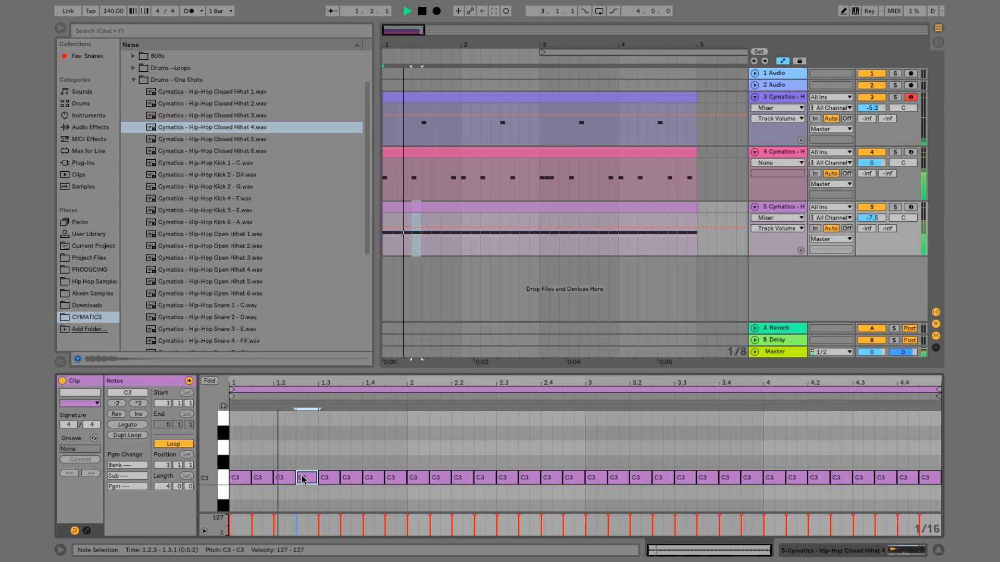
{"action": "key", "text": "space"}
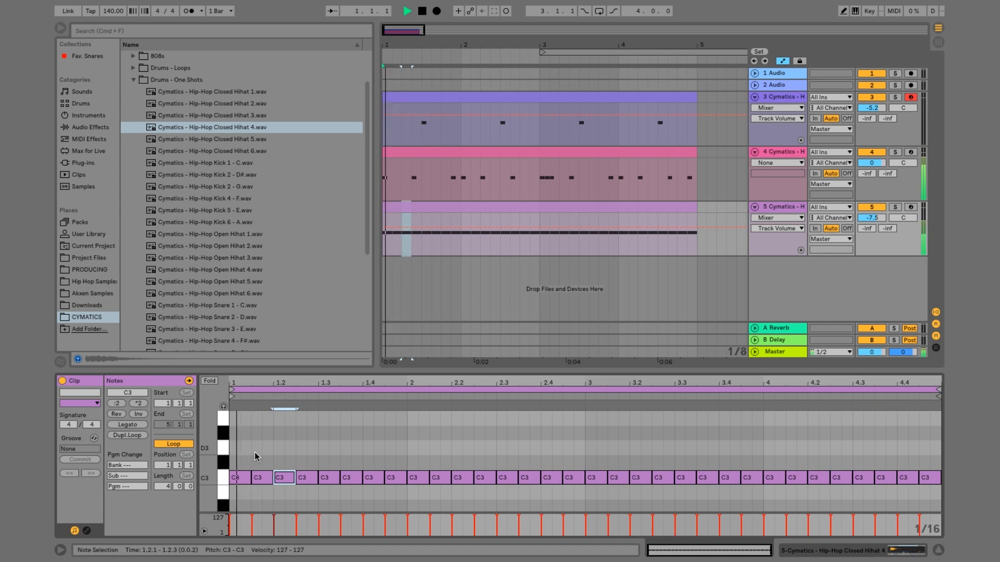
{"action": "key", "text": "space"}
{"action": "left_click", "coordinate": [120, 404]}
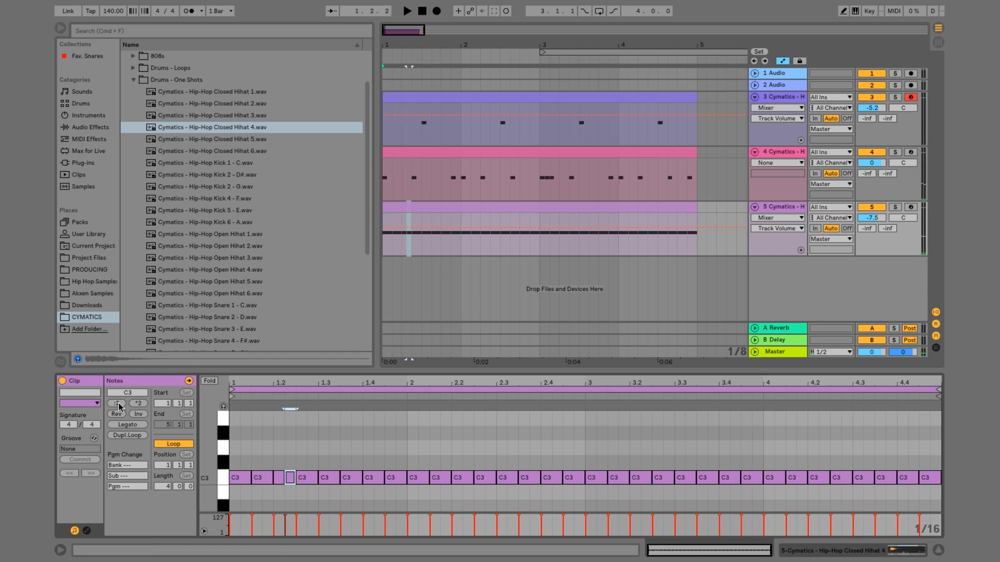
Replace the C3 hi-hat at 1.3.3 with three 1/16-triplet notes and play back the beat
{"action": "key", "text": "space"}
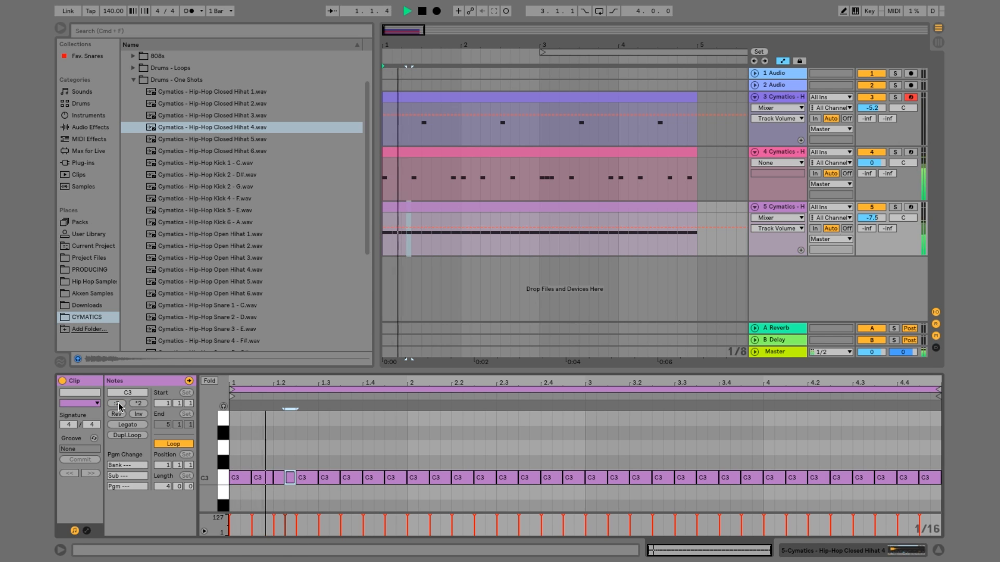
{"action": "left_click", "coordinate": [347, 477]}
{"action": "key", "text": "space"}
{"action": "left_click", "coordinate": [333, 454]}
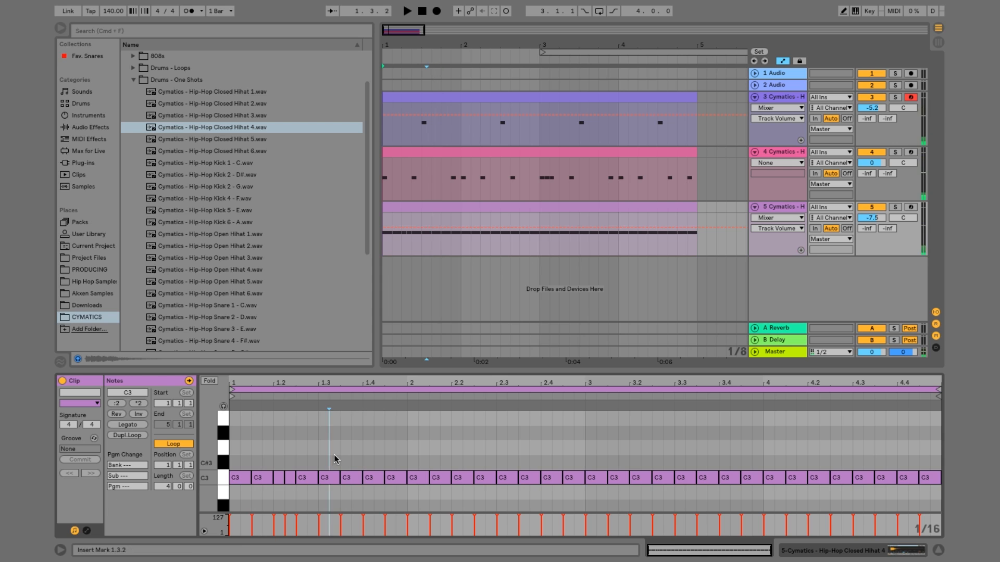
{"action": "right_click", "coordinate": [343, 452]}
{"action": "left_click", "coordinate": [369, 431]}
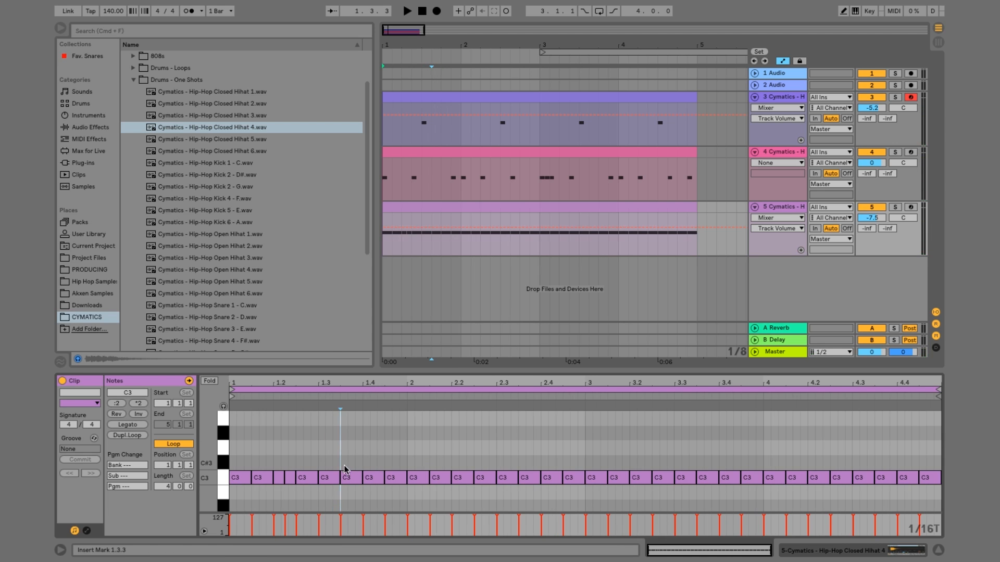
{"action": "double_click", "coordinate": [344, 460]}
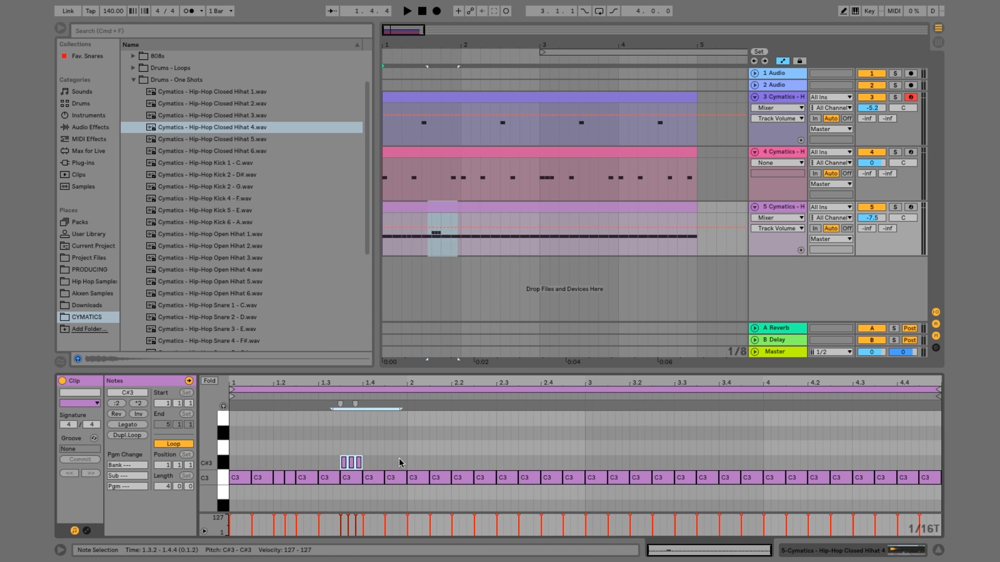
{"action": "key", "text": "Down"}
{"action": "key", "text": "space"}
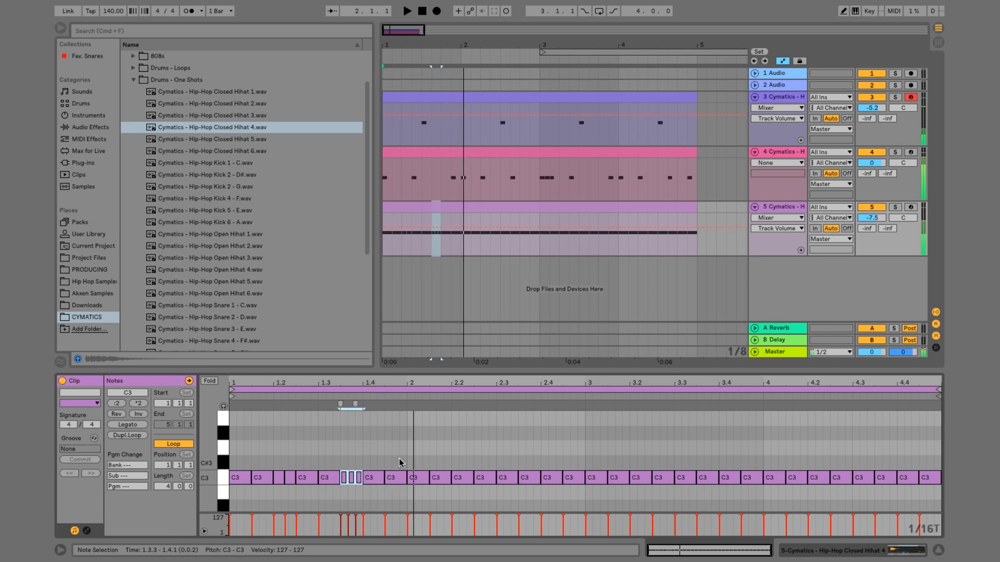
{"action": "key", "text": "space"}
Halve the three triplet hi-hats at 1.3.3, duplicate them to fill up to 1.4.1, and play back the beat
{"action": "left_click", "coordinate": [118, 406]}
{"action": "key", "text": "space"}
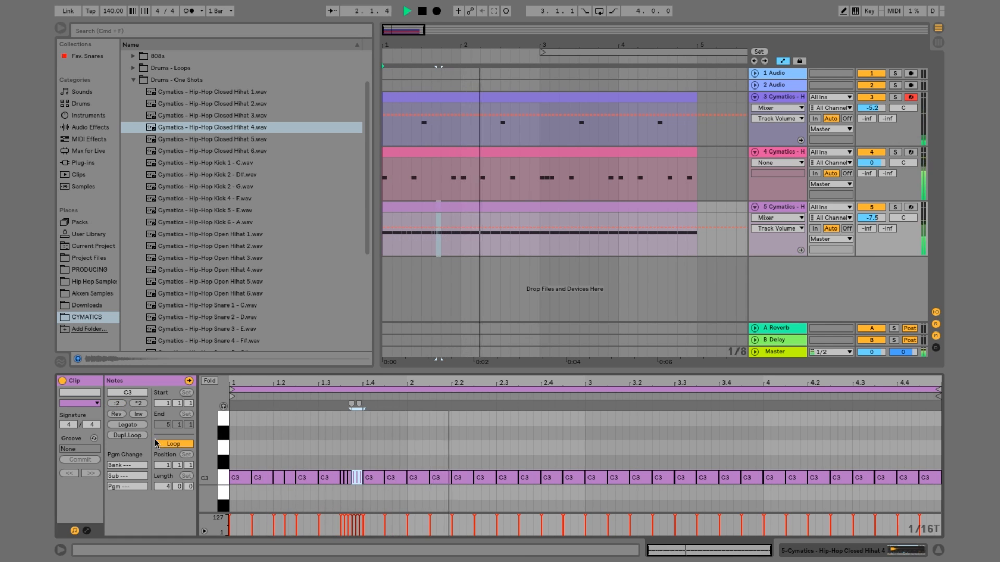
{"action": "key", "text": "space"}
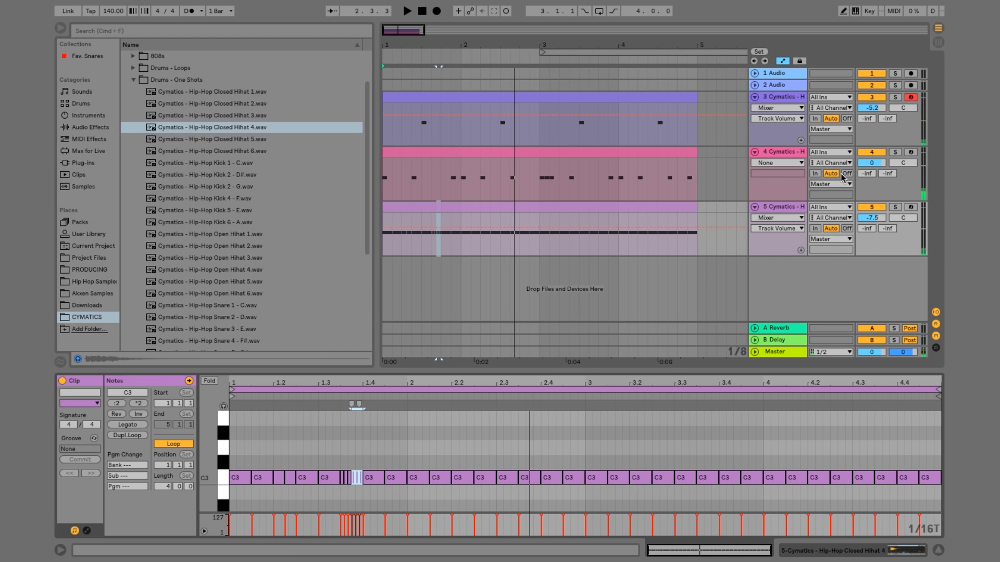
{"action": "left_click", "coordinate": [440, 208]}
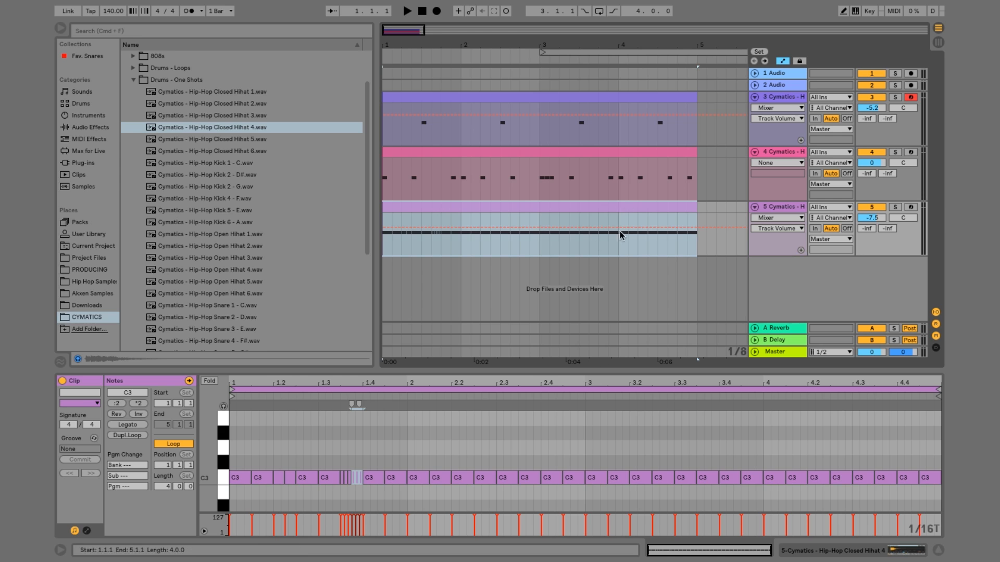
{"action": "key", "text": "space"}
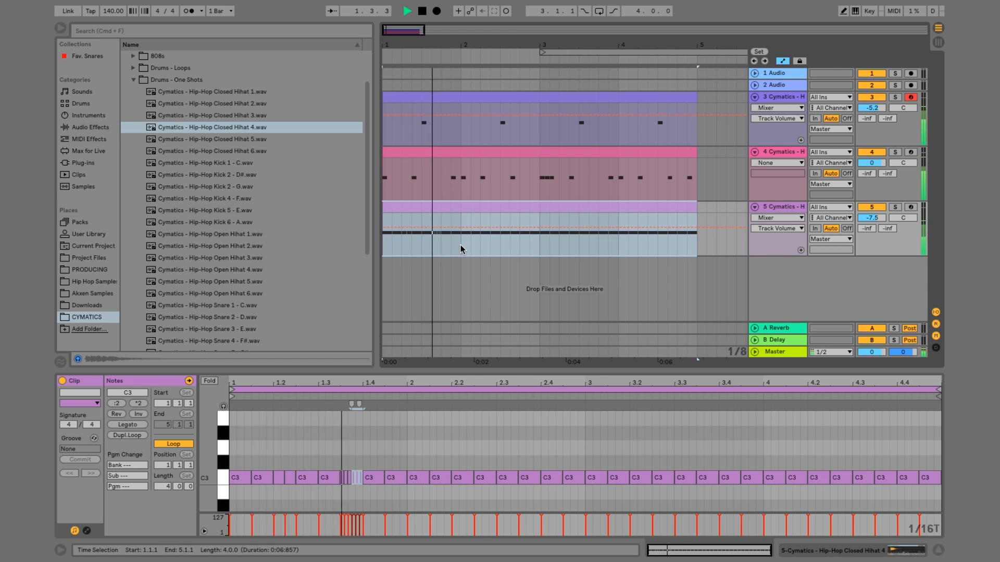
{"action": "key", "text": "space"}
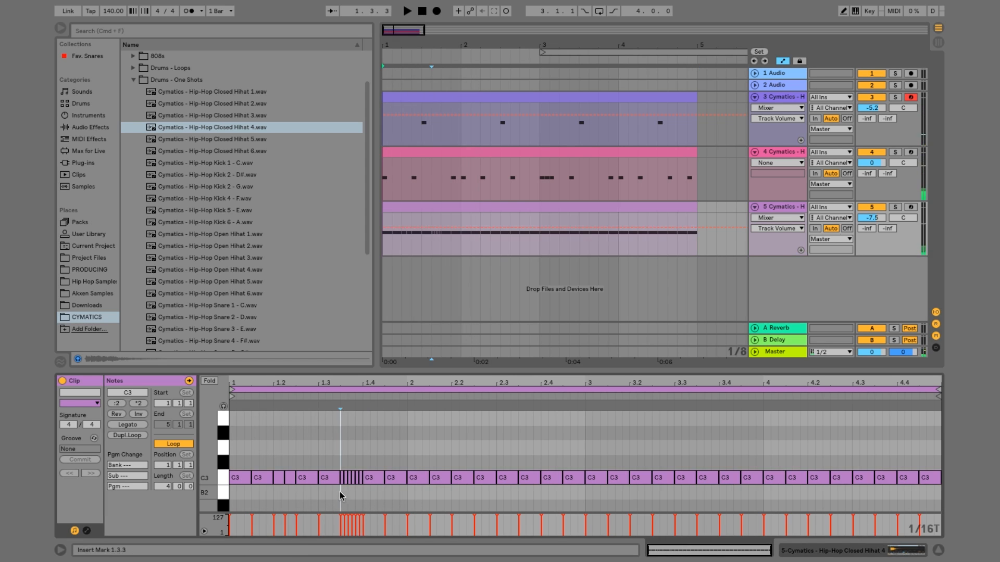
Ramp the velocities of the six fast hi-hats from 1.3.3 to 1.4.1 between 112 and 127 and play back the beat
{"action": "left_click_drag", "start_coordinate": [341, 492], "coordinate": [358, 459]}
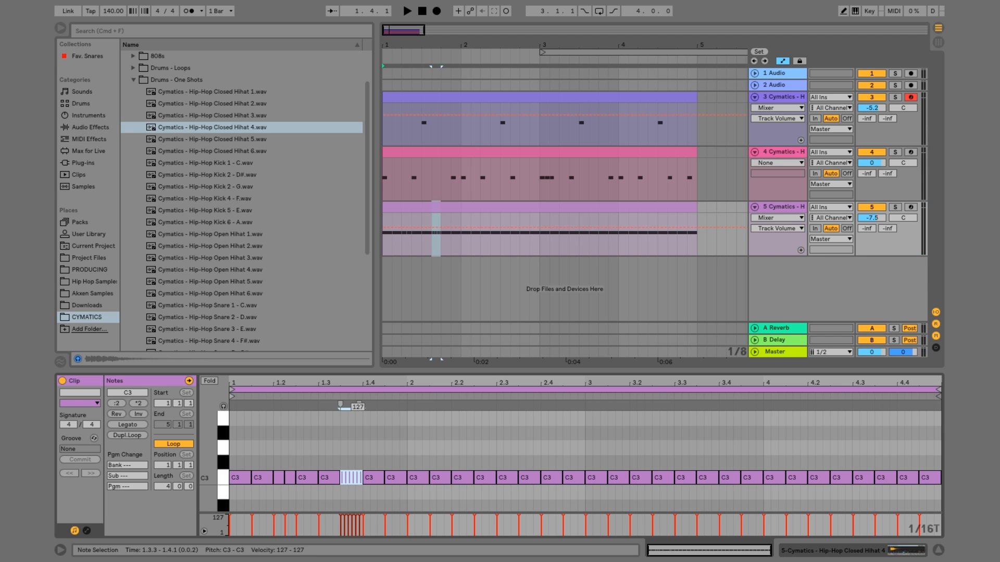
{"action": "key", "text": "space"}
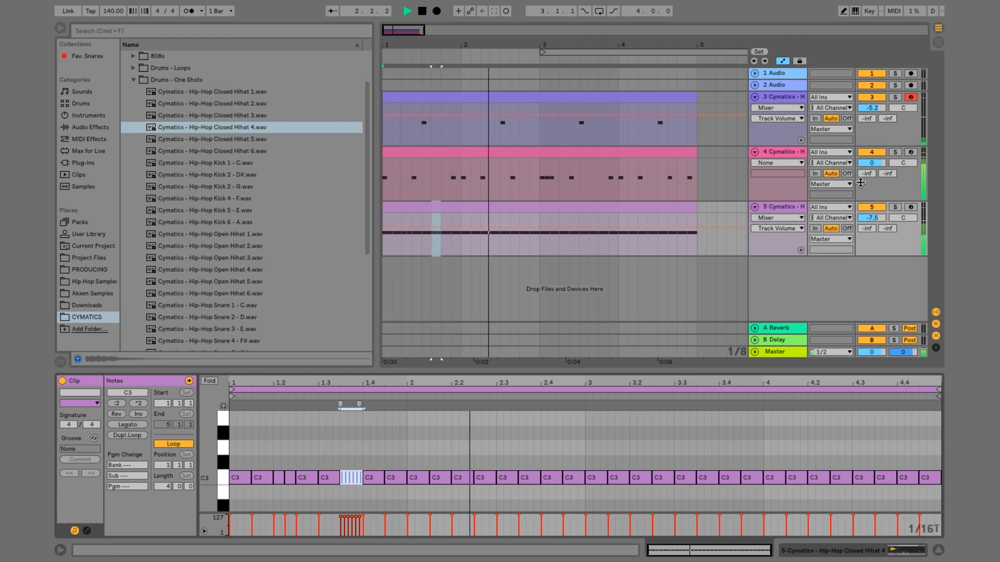
{"action": "key", "text": "space"}
Copy the two 1/16 hi-hats at 1.2.1 to 2.4.1, replacing the eighth note there, during playback
{"action": "left_click_drag", "start_coordinate": [283, 489], "coordinate": [286, 473]}
{"action": "key", "text": "space"}
{"action": "left_click", "coordinate": [540, 423]}
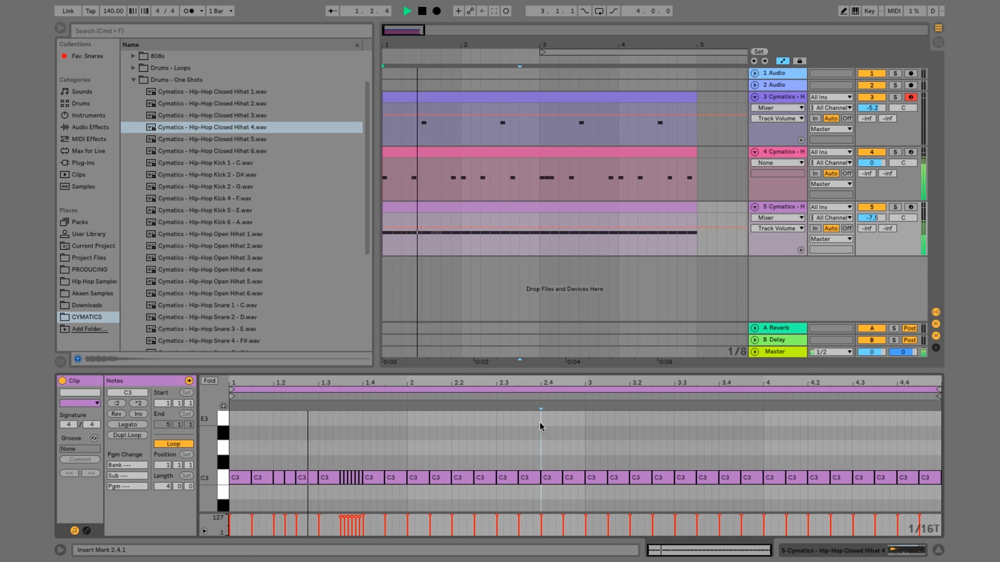
{"action": "key", "text": "super+v"}
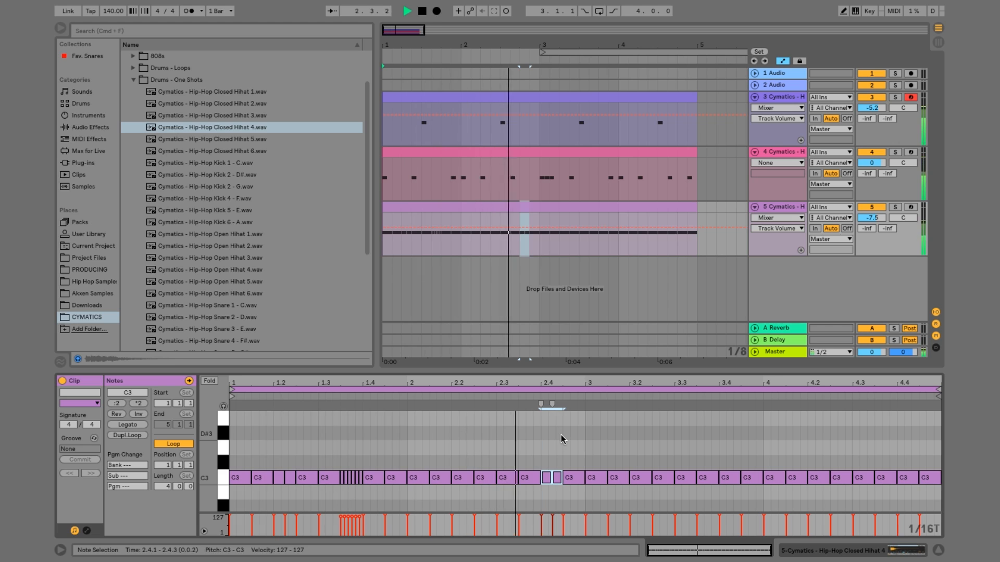
On a straight 1/16 grid, shorten the hi-hat at 3.1.1 to 1/16, duplicate it to 3.1.2 and 3.1.3, and play back the beat
{"action": "right_click", "coordinate": [543, 433]}
{"action": "left_click", "coordinate": [557, 413]}
{"action": "left_click", "coordinate": [598, 478]}
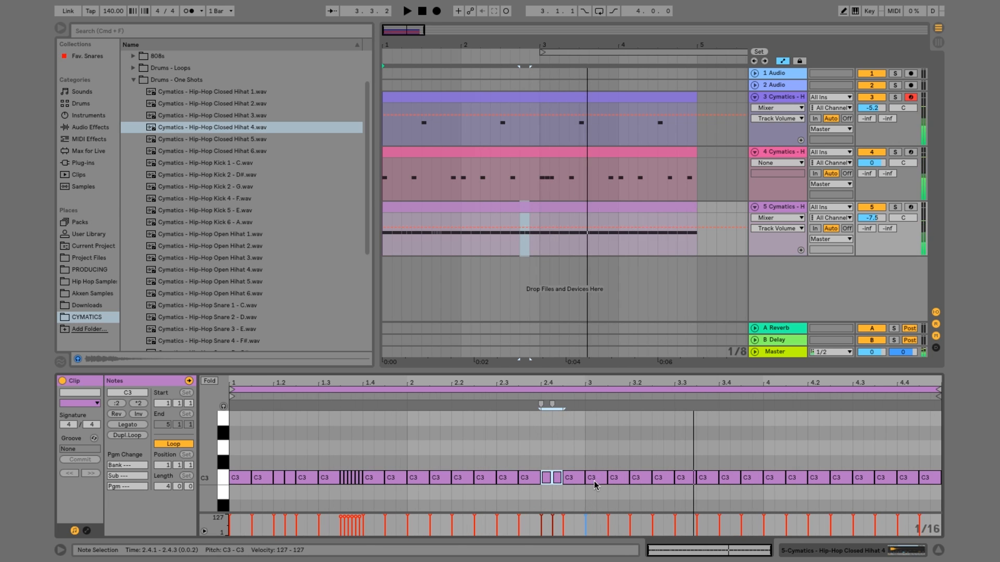
{"action": "key", "text": "space"}
{"action": "left_click_drag", "start_coordinate": [604, 477], "coordinate": [598, 478]}
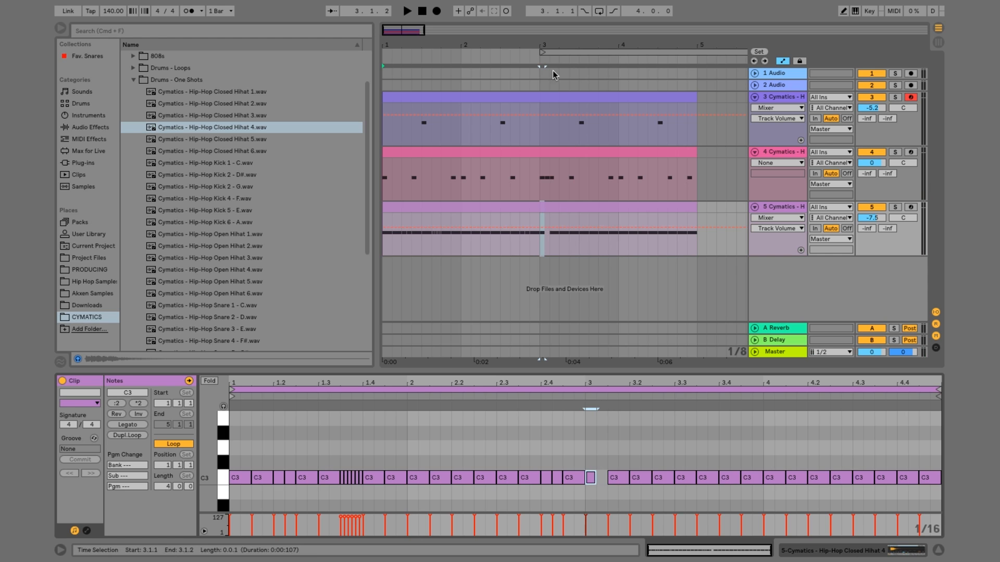
{"action": "left_click_drag", "start_coordinate": [542, 46], "coordinate": [539, 197]}
{"action": "left_click", "coordinate": [543, 204]}
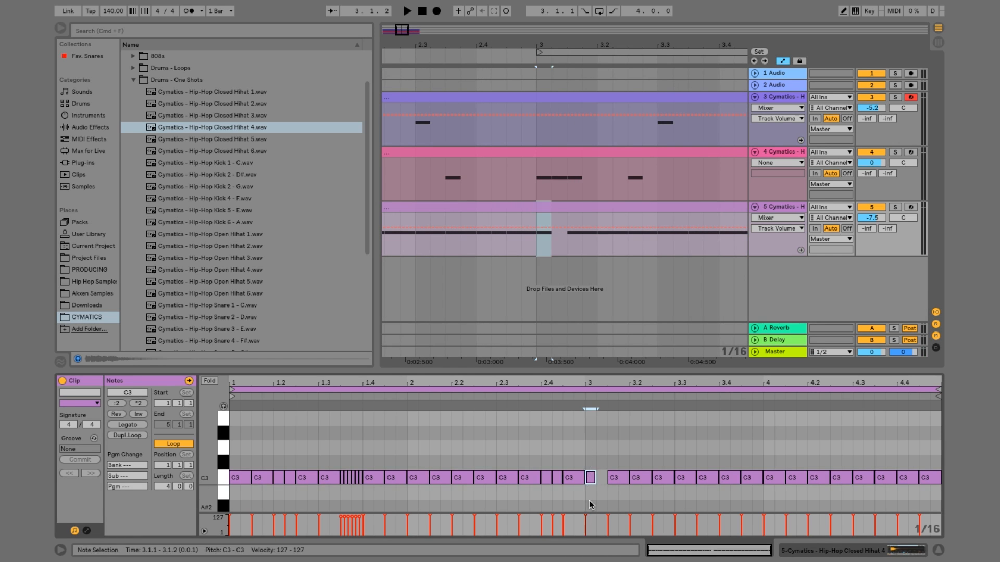
{"action": "key", "text": "super+d"}
{"action": "key", "text": "super+d"}
{"action": "key", "text": "space"}
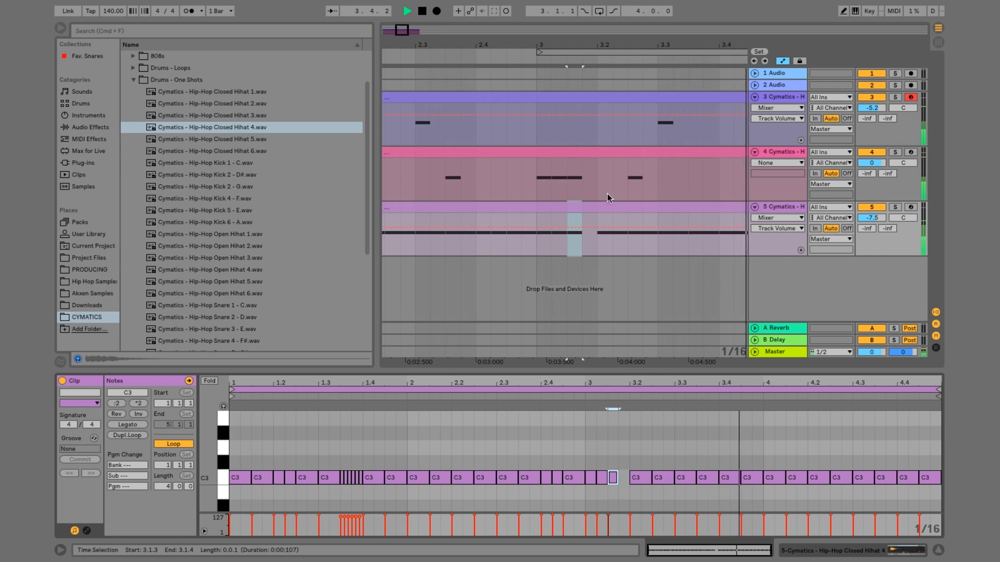
{"action": "left_click_drag", "start_coordinate": [580, 45], "coordinate": [580, 16]}
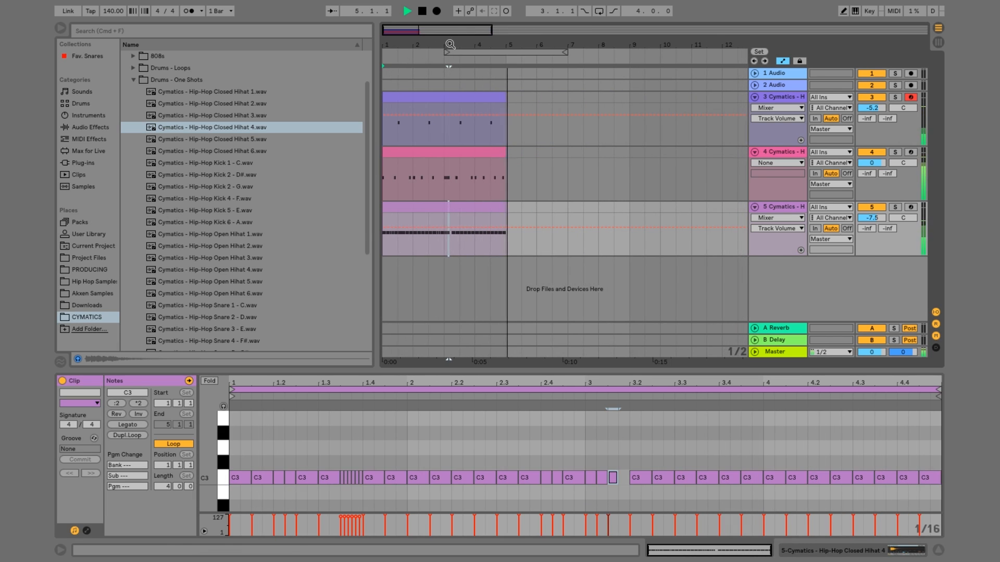
{"action": "key", "text": "space"}
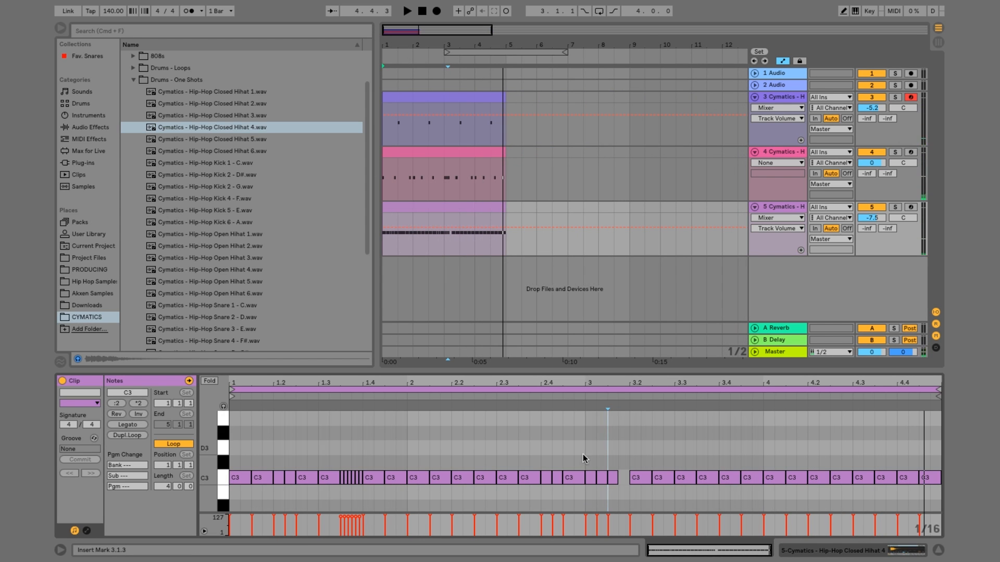
Copy the hi-hat notes from 1.2.1 to 3.1.1 and paste them at 3.2.1, replacing the notes up to 5.1.1
{"action": "left_click_drag", "start_coordinate": [575, 498], "coordinate": [279, 419]}
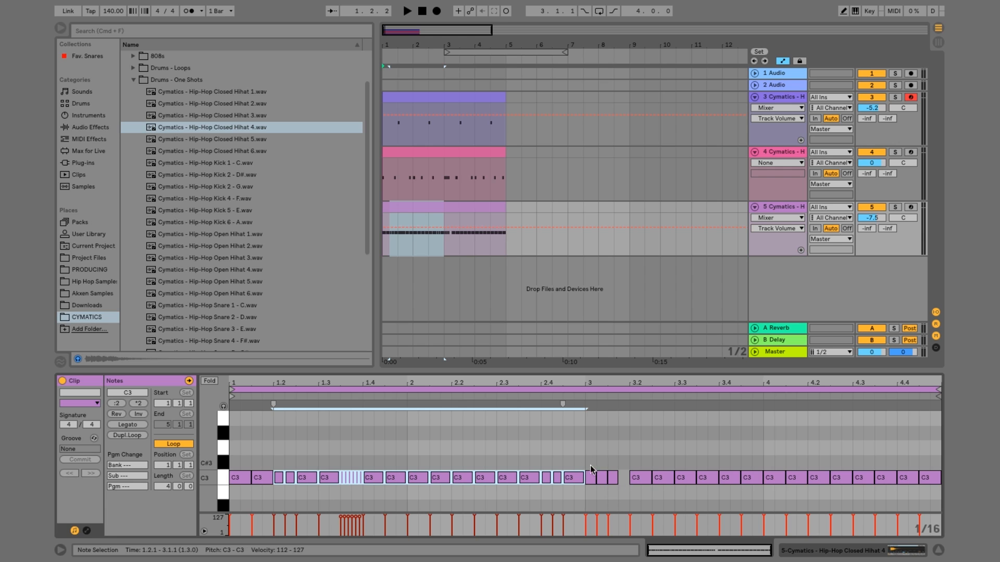
{"action": "left_click_drag", "start_coordinate": [445, 42], "coordinate": [430, 180]}
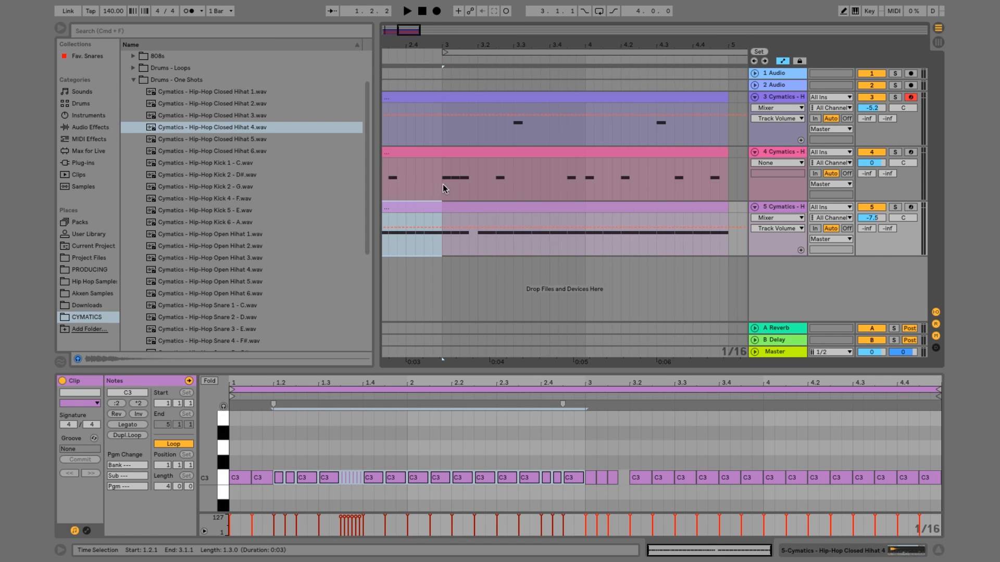
{"action": "left_click", "coordinate": [630, 439]}
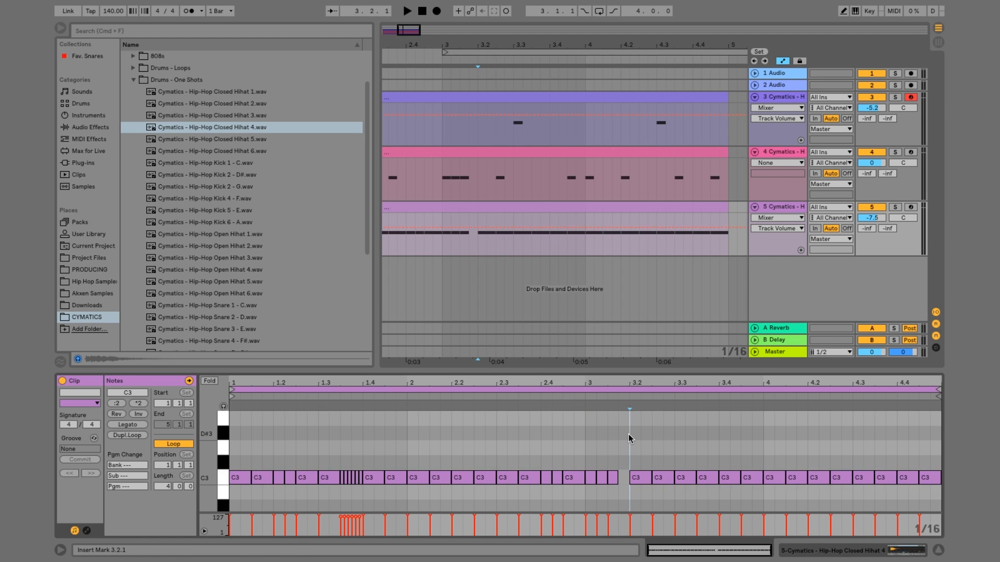
{"action": "key", "text": "super+v"}
{"action": "scroll", "coordinate": [651, 451], "scroll_direction": "up", "scroll_amount": 1}
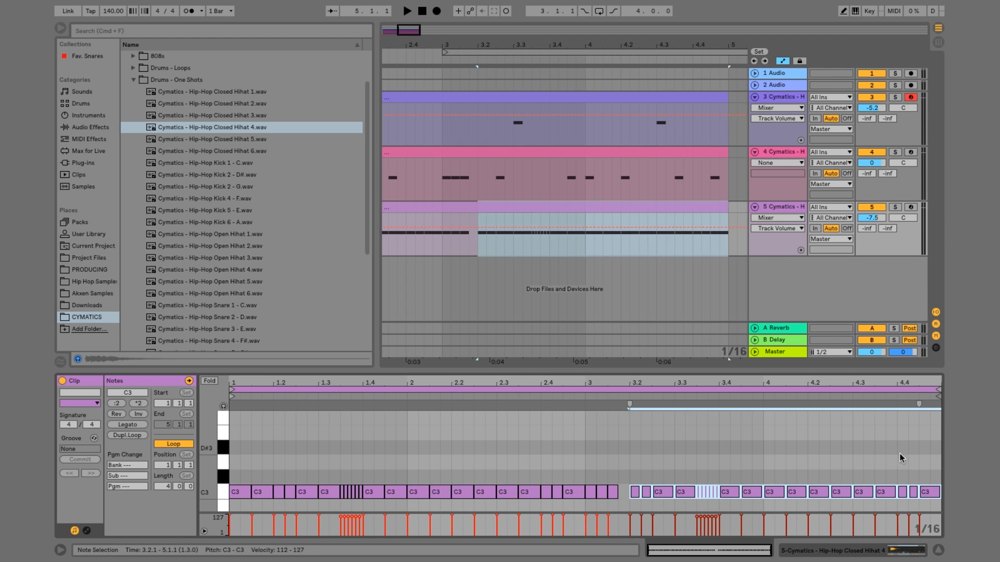
Duplicate the two 1/16 hi-hats at 4.4.1 to 4.4.3 and play back the full four bars
{"action": "left_click_drag", "start_coordinate": [897, 468], "coordinate": [912, 496]}
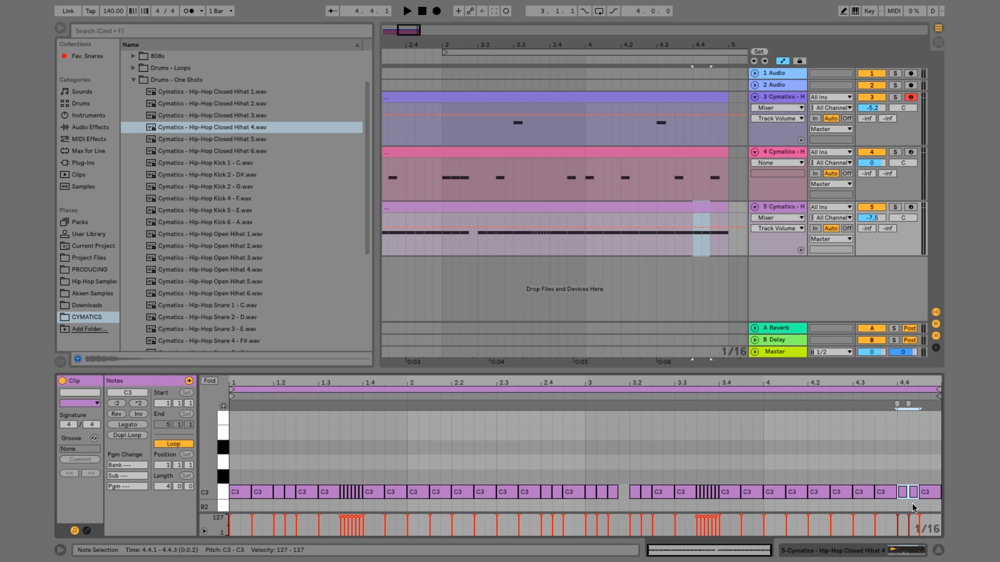
{"action": "key", "text": "super+d"}
{"action": "left_click", "coordinate": [692, 246]}
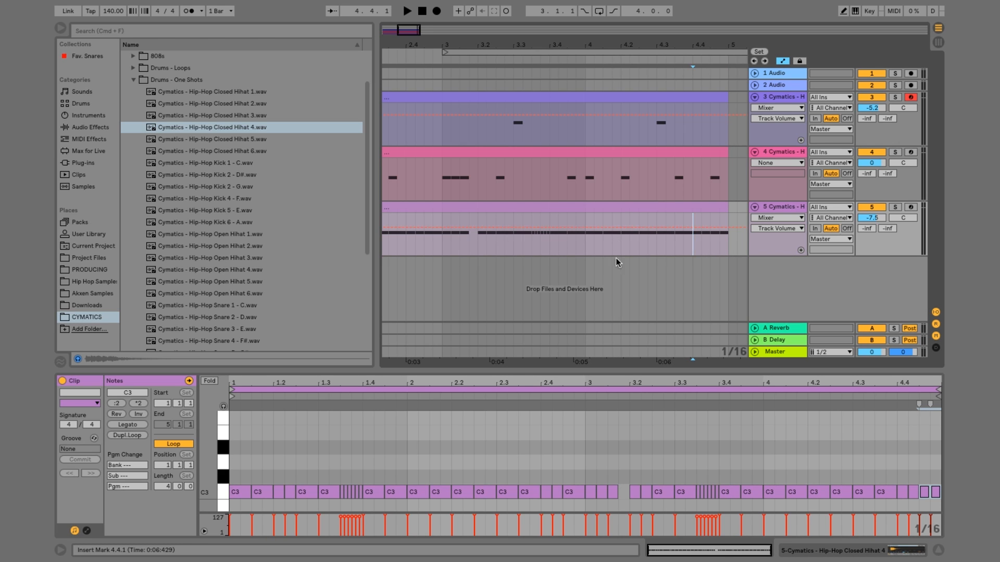
{"action": "left_click", "coordinate": [463, 208]}
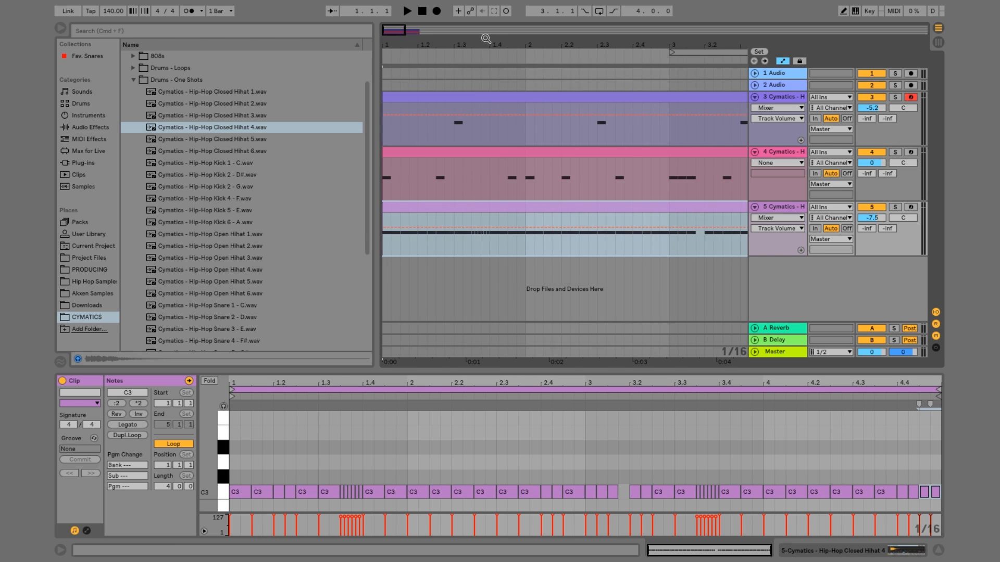
{"action": "left_click_drag", "start_coordinate": [486, 38], "coordinate": [441, 37]}
{"action": "key", "text": "space"}
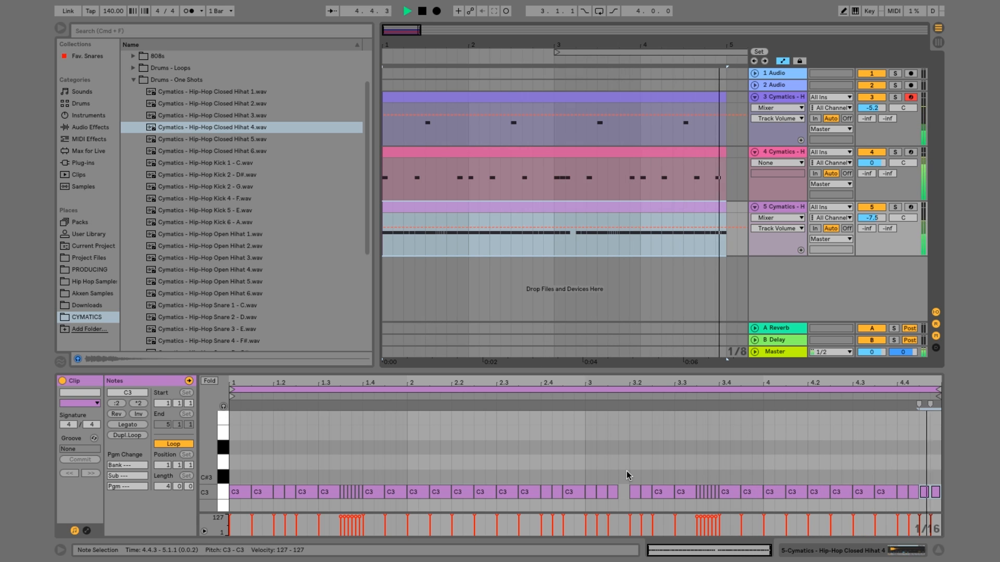
{"action": "key", "text": "space"}
Replace the two 1/16 hi-hats at 3.2.1 with one eighth note and play back from bar 3
{"action": "left_click", "coordinate": [660, 492]}
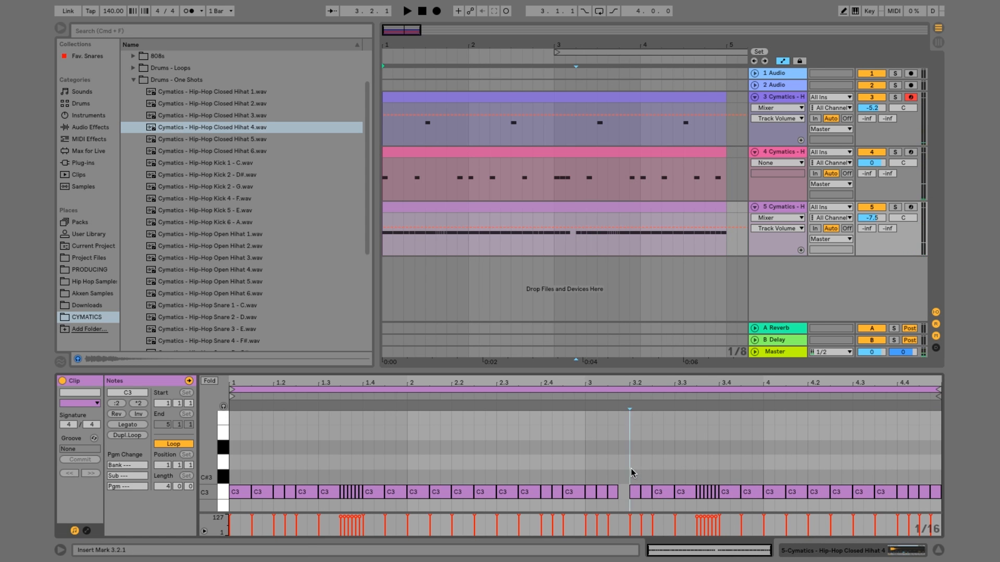
{"action": "left_click", "coordinate": [635, 488]}
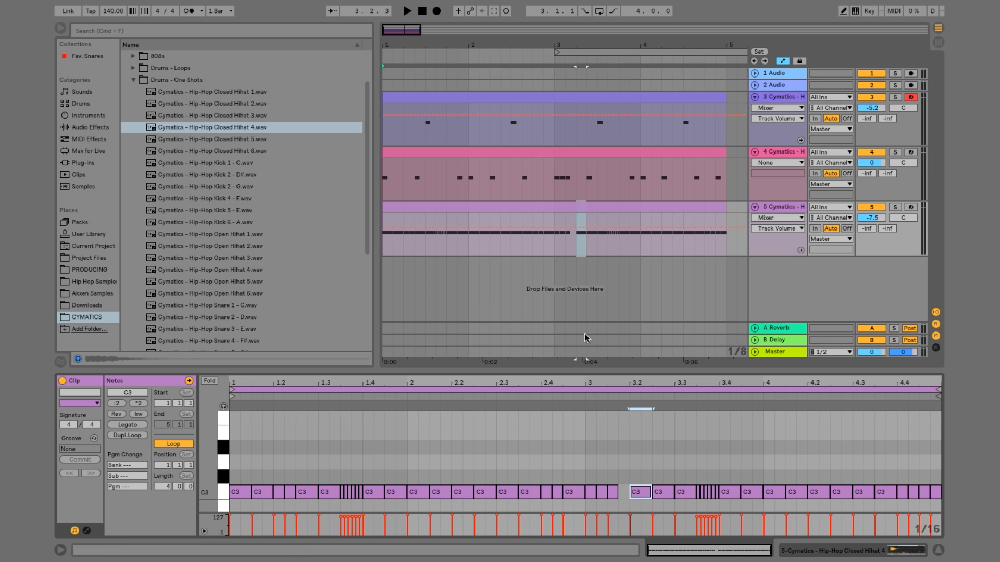
{"action": "left_click", "coordinate": [554, 250]}
{"action": "key", "text": "space"}
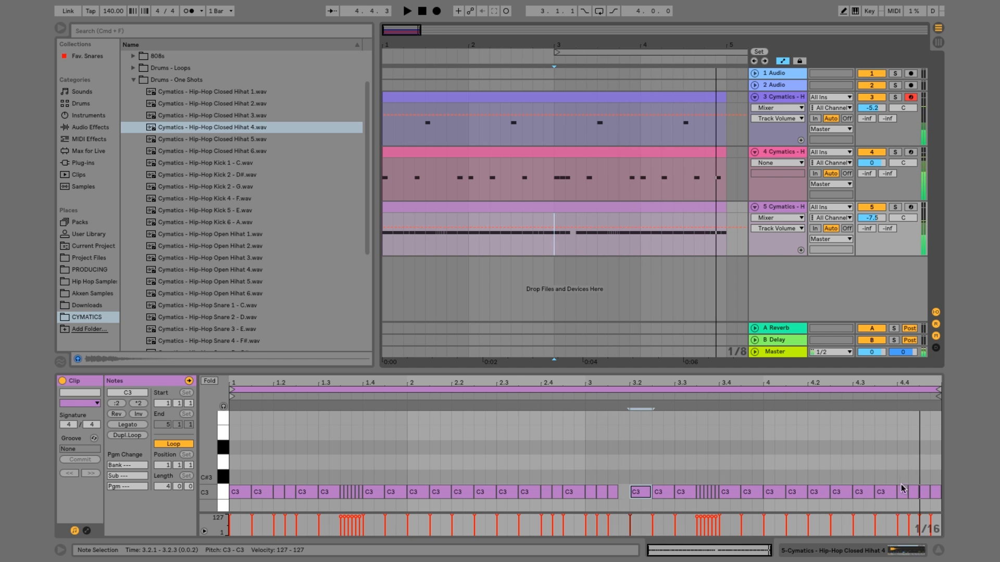
Replace the last two hi-hats from 4.4.3 to 5.1.1 with 1/16-triplet notes and play back the ending from 4.3.1
{"action": "left_click", "coordinate": [925, 492]}
{"action": "left_click", "coordinate": [921, 470]}
{"action": "right_click", "coordinate": [921, 471]}
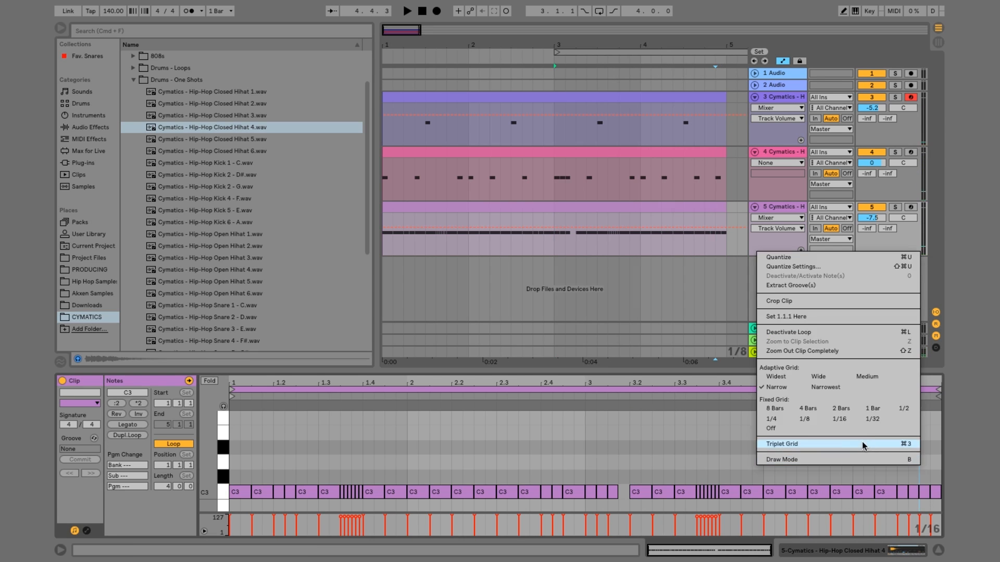
{"action": "left_click", "coordinate": [863, 446]}
{"action": "left_click_drag", "start_coordinate": [924, 478], "coordinate": [938, 477]}
{"action": "key", "text": "ctrl+z"}
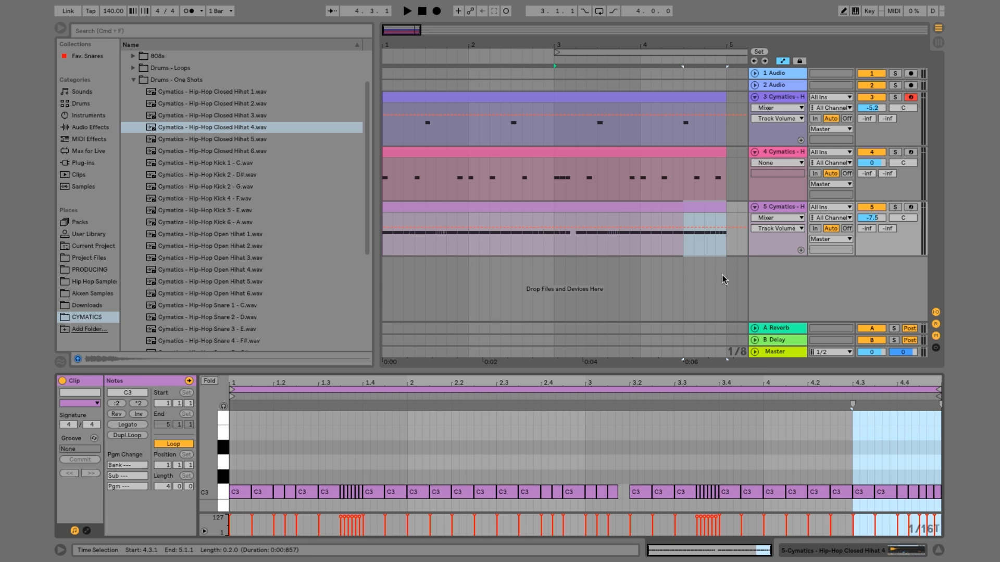
{"action": "left_click", "coordinate": [673, 249]}
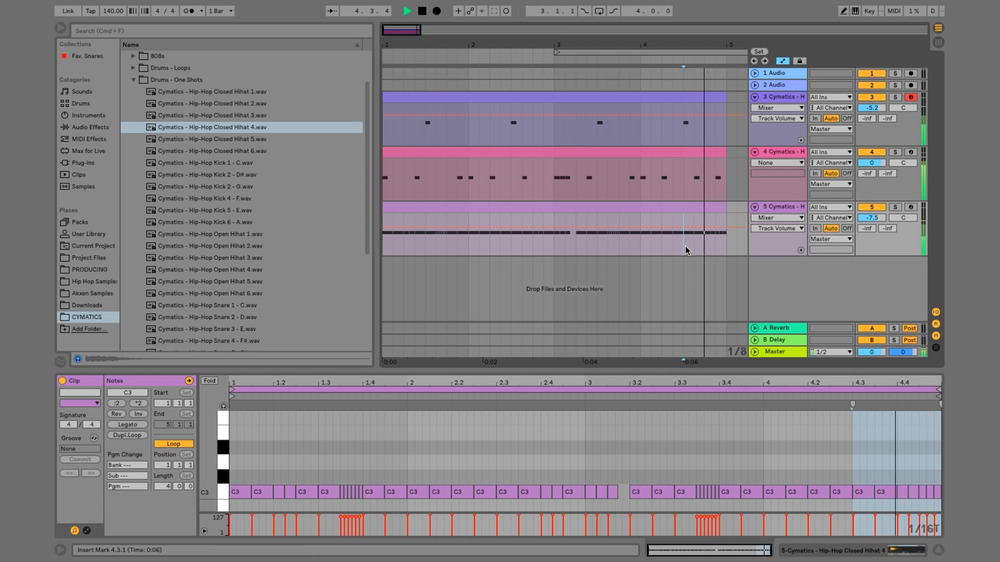
{"action": "left_click", "coordinate": [620, 209]}
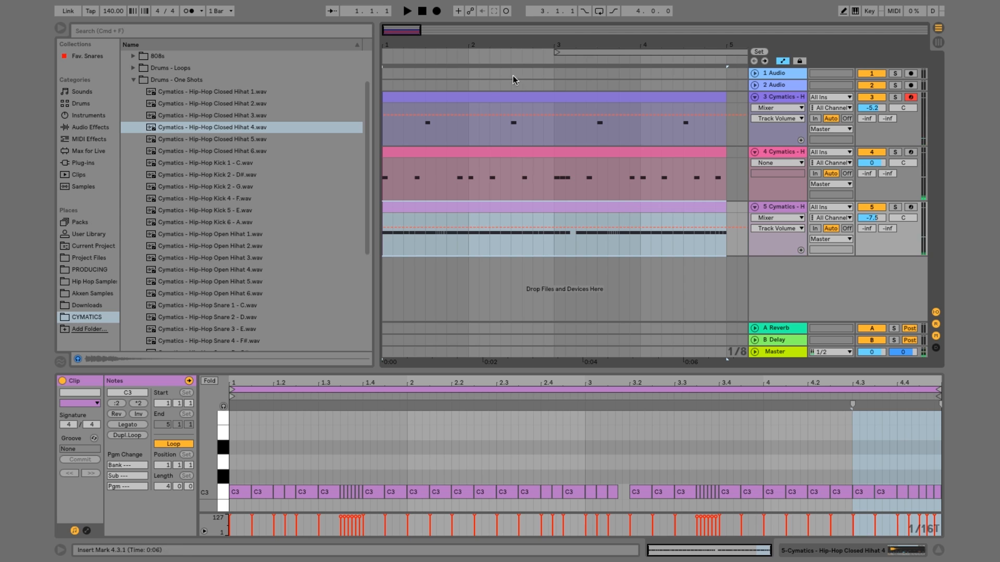
Insert a new MIDI track with an empty clip from 1.1.1 to 5.1.1 and move it between the snare and kick tracks
{"action": "left_click_drag", "start_coordinate": [485, 46], "coordinate": [464, 42]}
{"action": "left_click", "coordinate": [776, 208]}
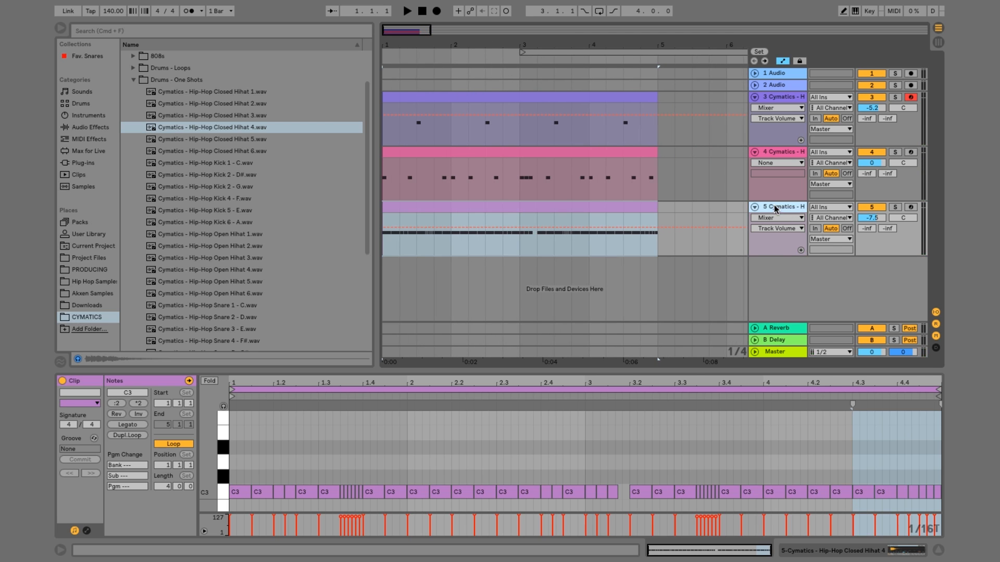
{"action": "right_click", "coordinate": [776, 207]}
{"action": "left_click", "coordinate": [812, 308]}
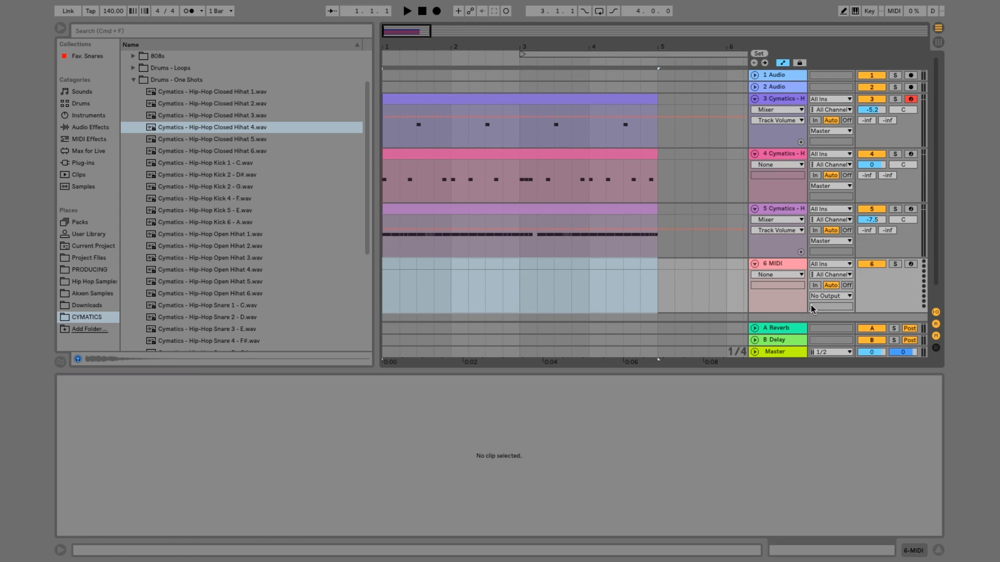
{"action": "left_click_drag", "start_coordinate": [658, 265], "coordinate": [379, 270]}
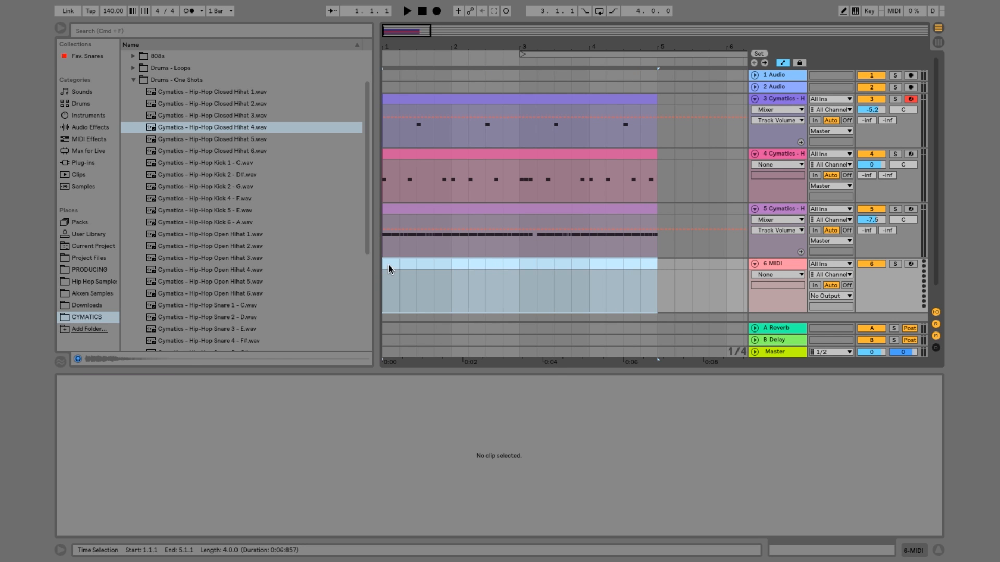
{"action": "right_click", "coordinate": [388, 265]}
{"action": "left_click", "coordinate": [442, 378]}
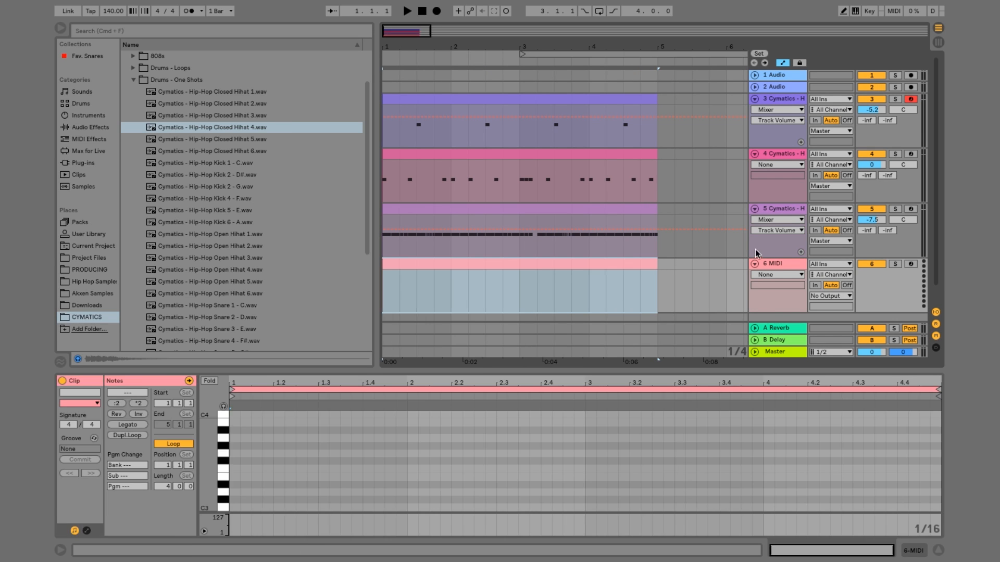
{"action": "left_click_drag", "start_coordinate": [773, 261], "coordinate": [699, 157]}
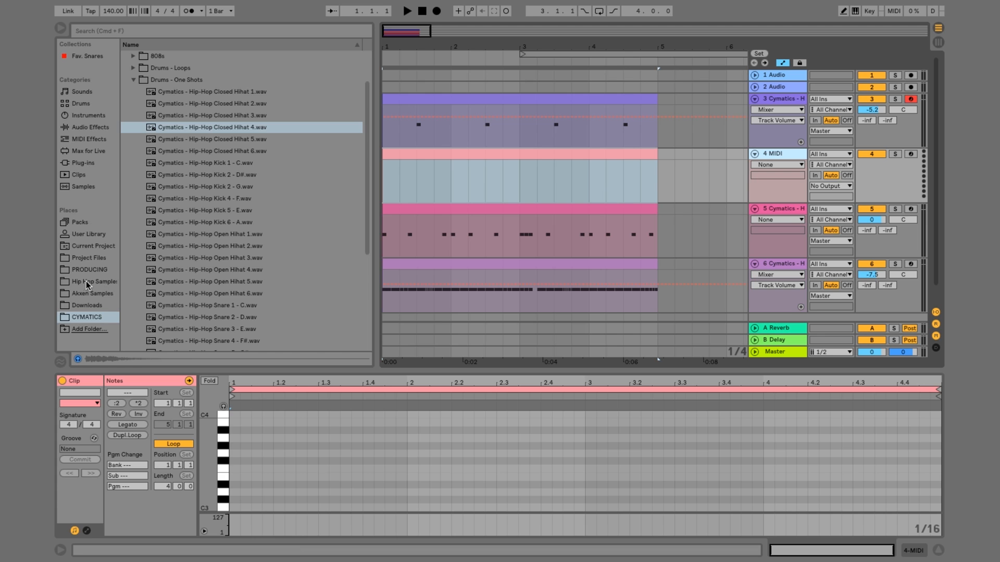
Search the Hip Hop Samples folder for "metro" and expand Artist Series and METRO BOOMIN Drums Sounds for RAZER MUSIC
{"action": "left_click", "coordinate": [106, 282]}
{"action": "left_click", "coordinate": [173, 34]}
{"action": "type", "text": "metro"}
{"action": "left_click", "coordinate": [125, 68]}
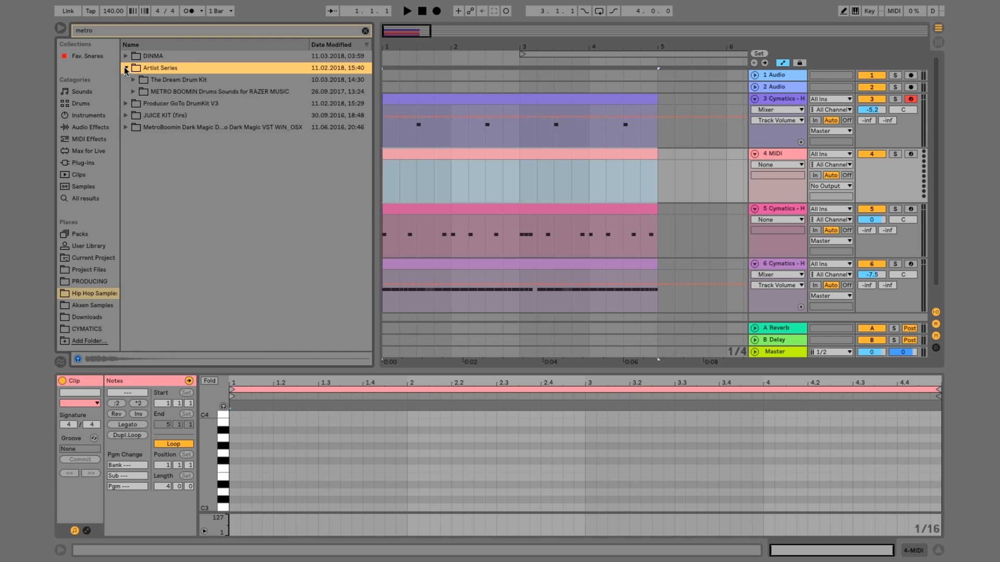
{"action": "left_click", "coordinate": [133, 92]}
{"action": "scroll", "coordinate": [205, 149], "scroll_direction": "down", "scroll_amount": 1}
{"action": "scroll", "coordinate": [206, 149], "scroll_direction": "down", "scroll_amount": 1}
{"action": "left_click", "coordinate": [779, 154]}
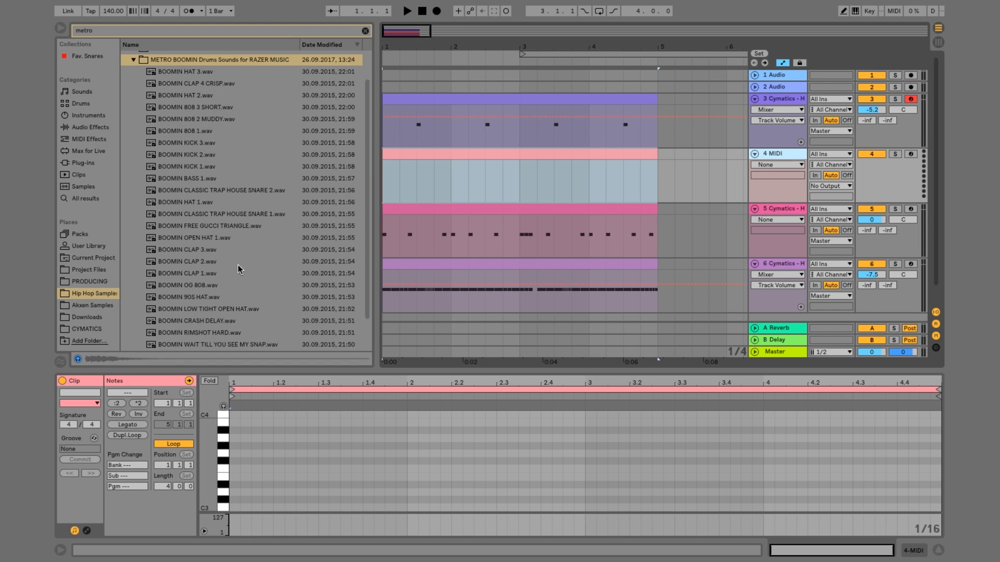
Audition the Boomin samples, including both classic trap house snares, the triangle, open hats, crash delay and hard rimshot
{"action": "left_click", "coordinate": [233, 213]}
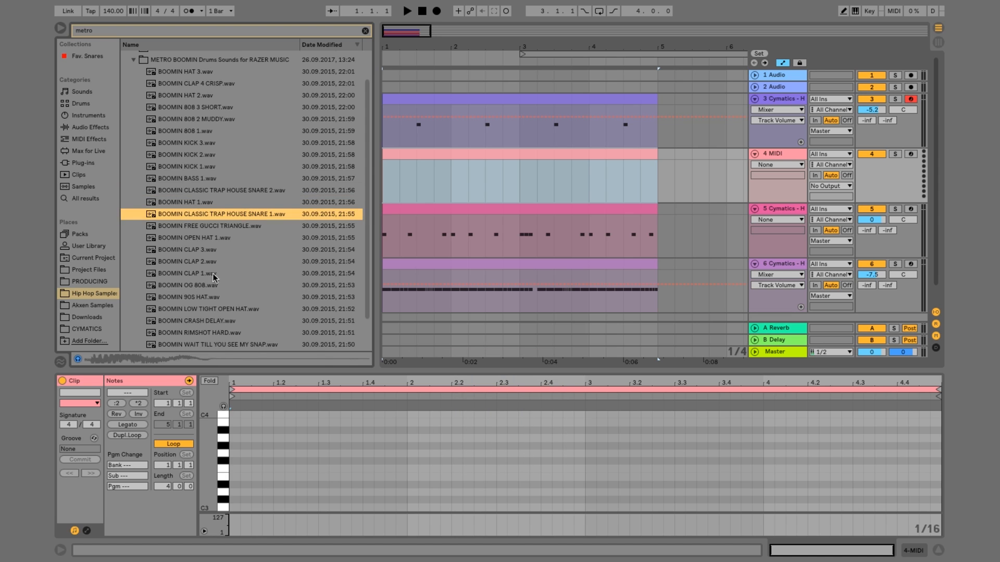
{"action": "left_click", "coordinate": [210, 227]}
{"action": "left_click", "coordinate": [213, 237]}
{"action": "left_click", "coordinate": [228, 310]}
{"action": "left_click", "coordinate": [229, 334]}
{"action": "left_click", "coordinate": [229, 321]}
{"action": "left_click", "coordinate": [229, 334]}
{"action": "left_click", "coordinate": [220, 189]}
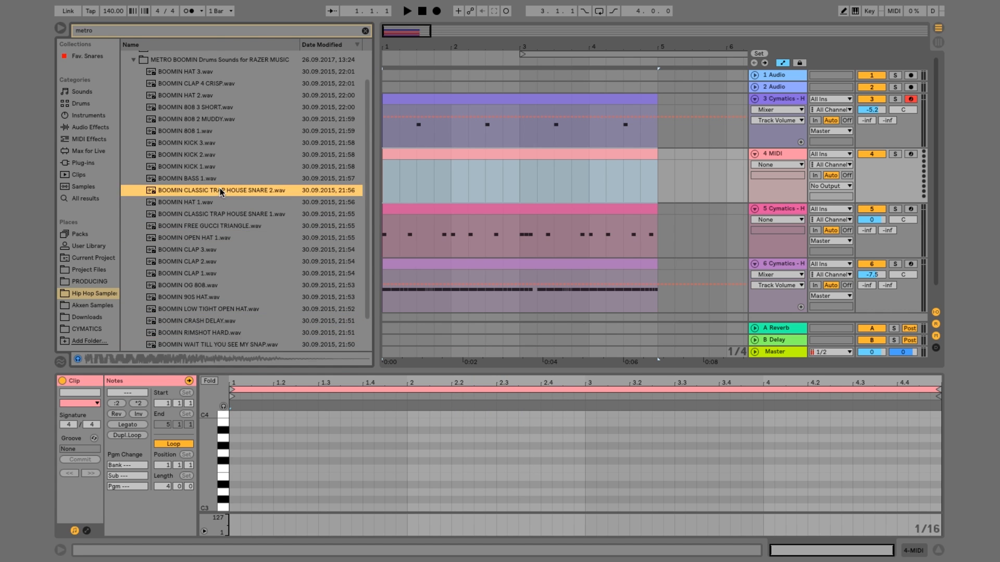
{"action": "key", "text": "Down"}
{"action": "key", "text": "Down"}
{"action": "scroll", "coordinate": [250, 183], "scroll_direction": "down", "scroll_amount": 2}
{"action": "scroll", "coordinate": [253, 193], "scroll_direction": "up", "scroll_amount": 3}
Load BOOMIN CLASSIC TRAP HOUSE SNARE 1.wav onto the empty MIDI track and open its clip for editing while playing the beat
{"action": "left_click", "coordinate": [771, 156]}
{"action": "left_click", "coordinate": [417, 170]}
{"action": "key", "text": "space"}
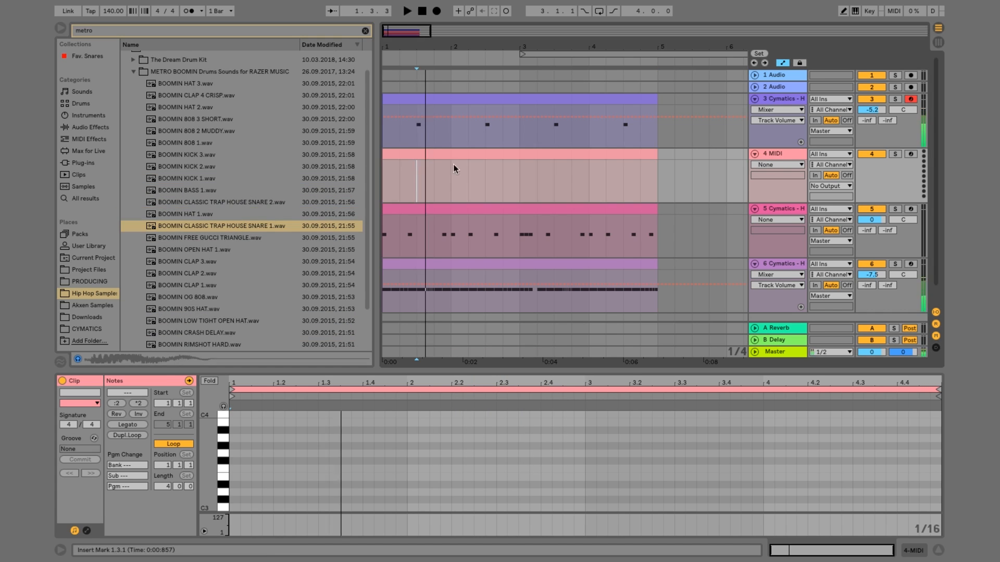
{"action": "left_click_drag", "start_coordinate": [224, 226], "coordinate": [781, 156]}
{"action": "double_click", "coordinate": [436, 155]}
{"action": "key", "text": "space"}
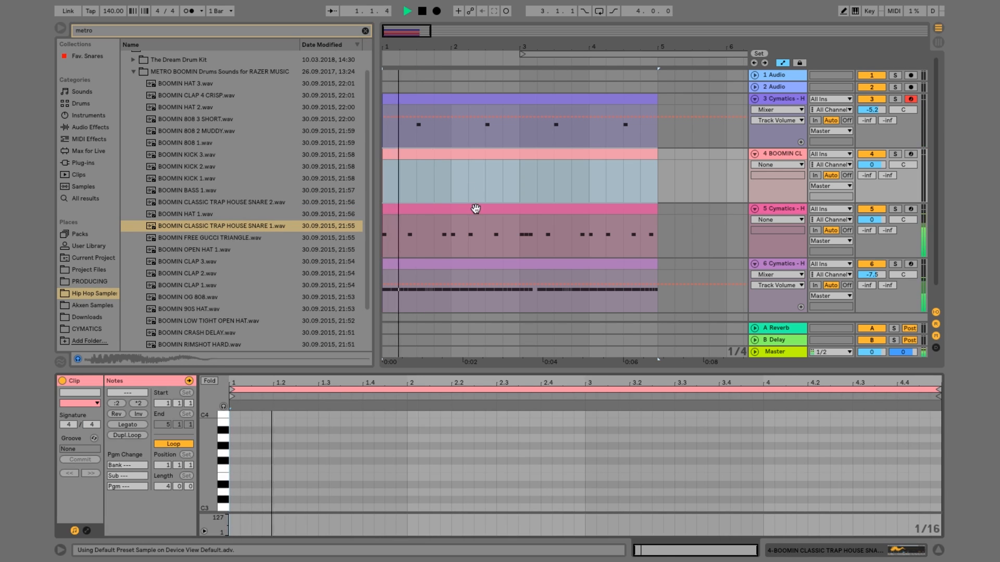
{"action": "key", "text": "space"}
Add 1/16 C3 notes at 1.4.3 and 2.1.3 for the Boomin snare and set its track volume to -7.2
{"action": "double_click", "coordinate": [390, 507]}
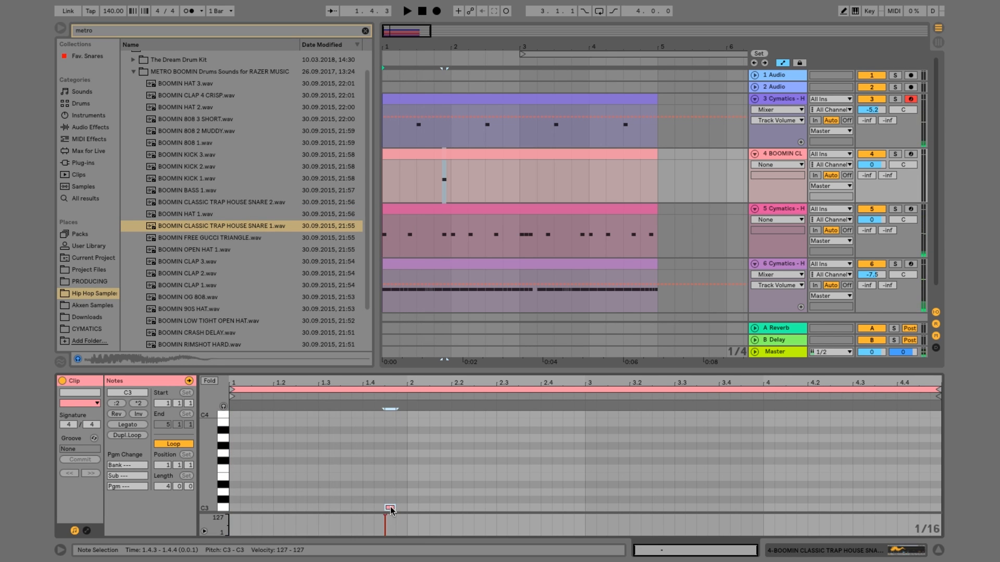
{"action": "key", "text": "space"}
{"action": "double_click", "coordinate": [426, 506]}
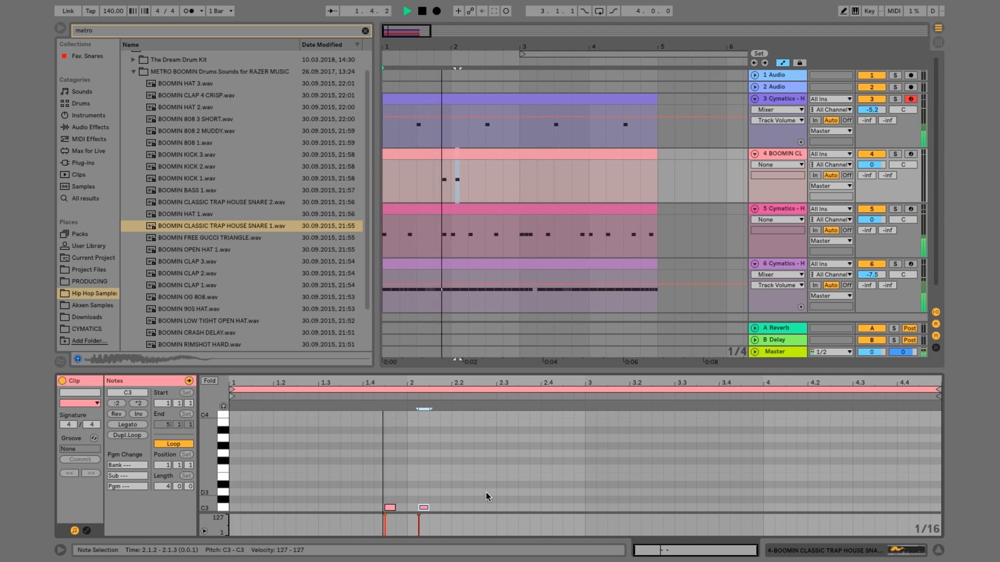
{"action": "key", "text": "Right"}
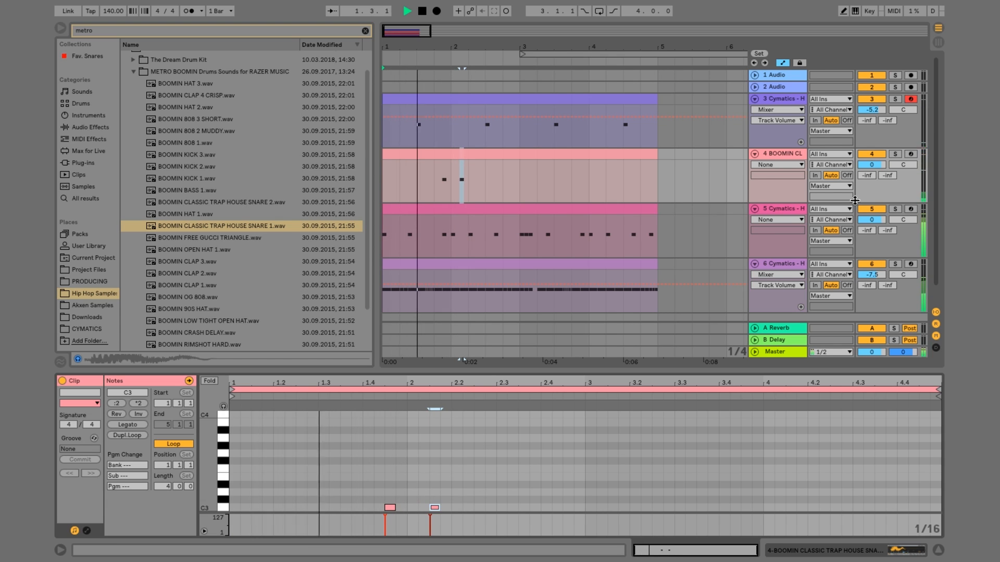
{"action": "left_click_drag", "start_coordinate": [868, 165], "coordinate": [868, 184]}
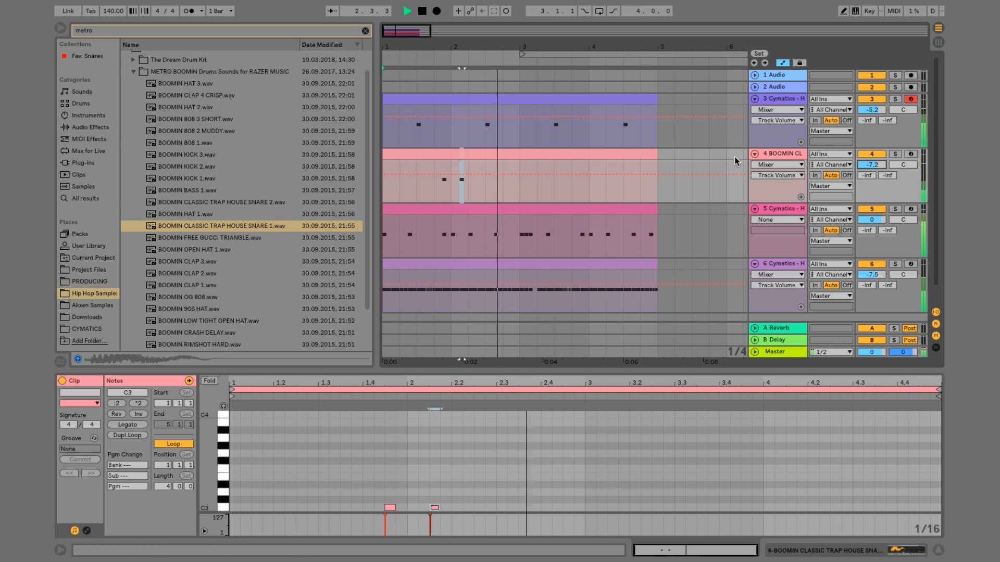
Duplicate the Boomin snare's first two bars into bars 3 and 4 and consolidate them into one four-bar clip
{"action": "left_click_drag", "start_coordinate": [524, 190], "coordinate": [359, 176]}
{"action": "key", "text": "ctrl+d"}
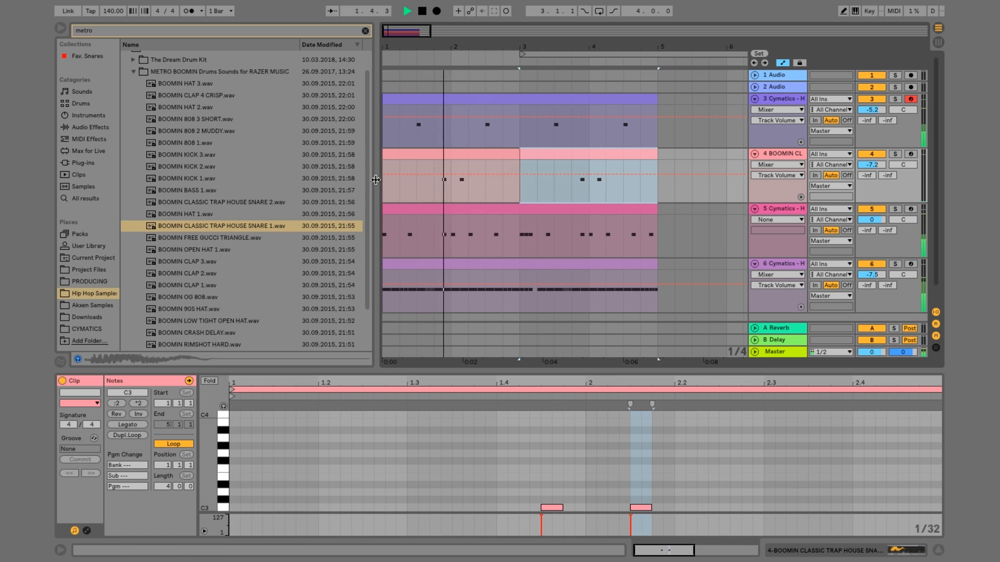
{"action": "left_click_drag", "start_coordinate": [659, 194], "coordinate": [361, 162]}
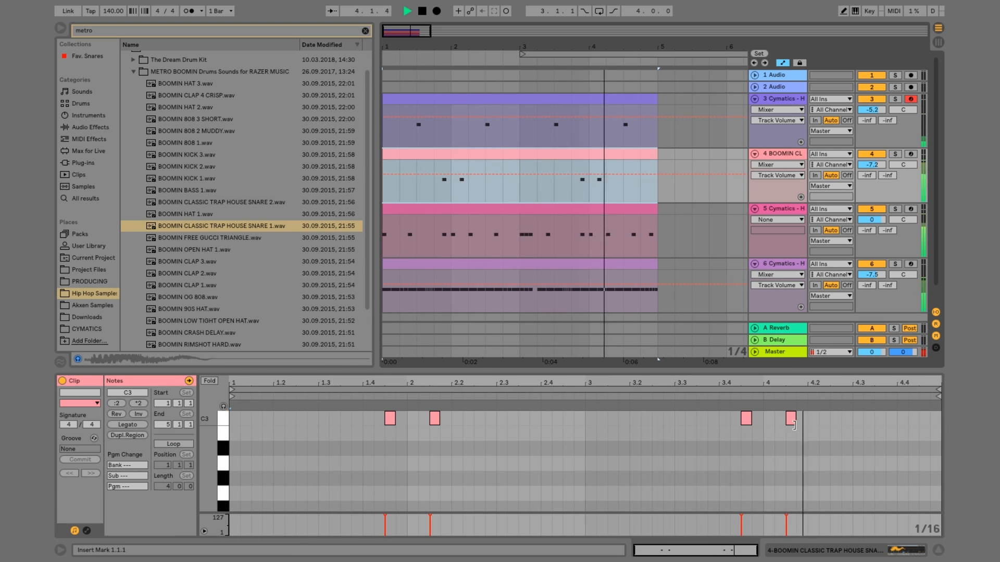
Add a 1/16 C3 note at 4.2.3 to the Boomin snare clip and listen to the full beat
{"action": "double_click", "coordinate": [831, 419]}
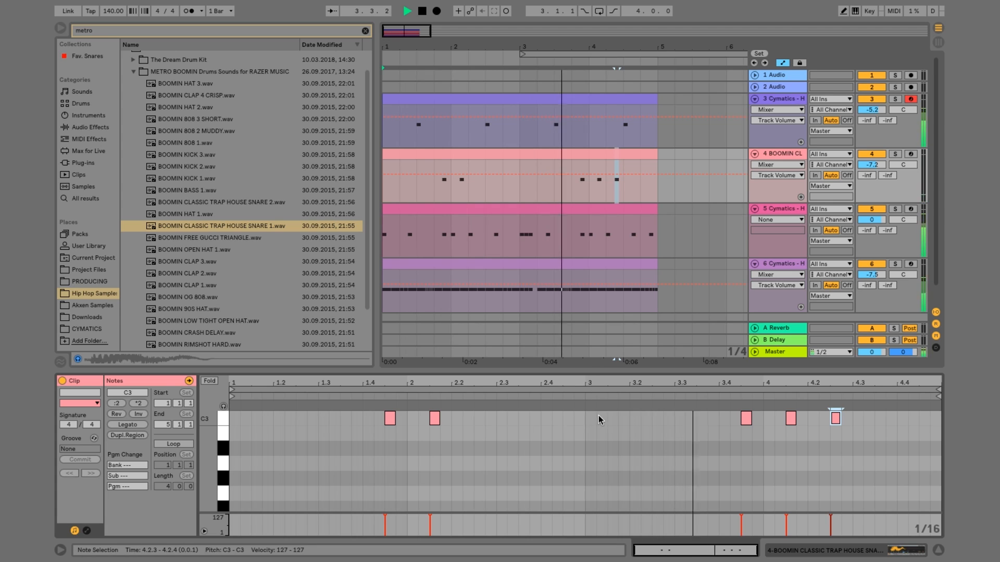
{"action": "scroll", "coordinate": [586, 454], "scroll_direction": "up", "scroll_amount": 3}
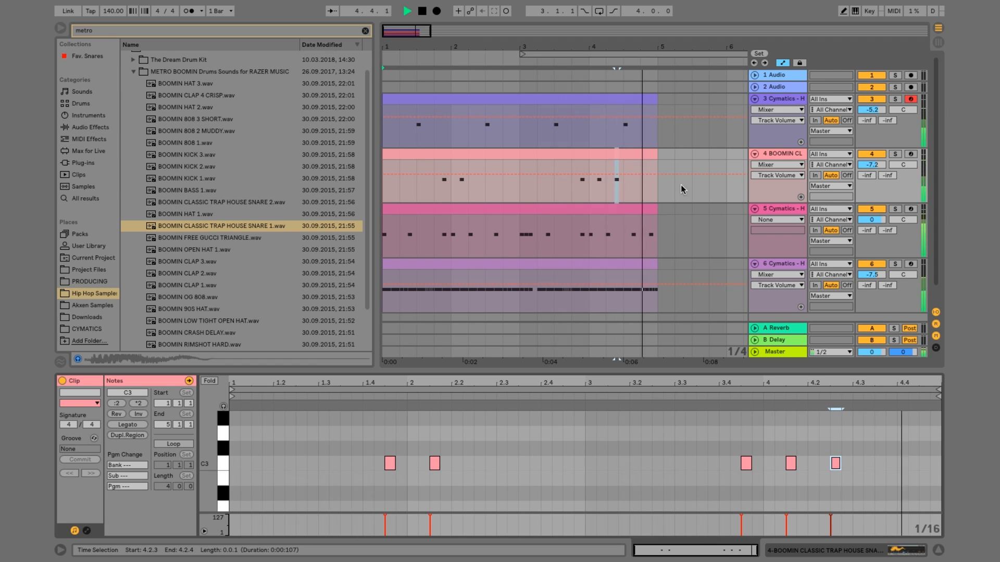
{"action": "key", "text": "space"}
Insert another MIDI track below the Boomin snare and create an empty clip on it from 1.1.1 to 5.1.1
{"action": "left_click", "coordinate": [774, 153]}
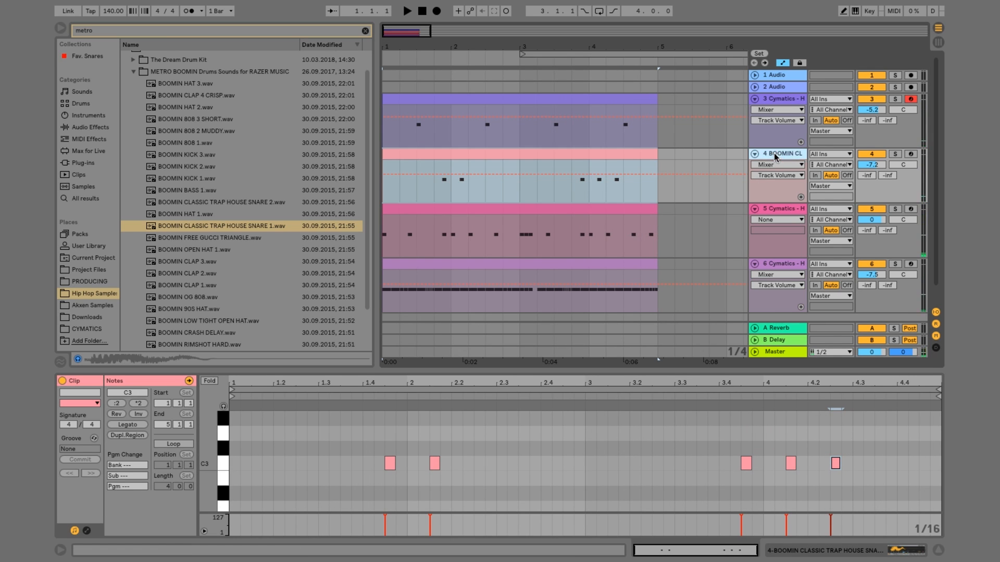
{"action": "right_click", "coordinate": [775, 154]}
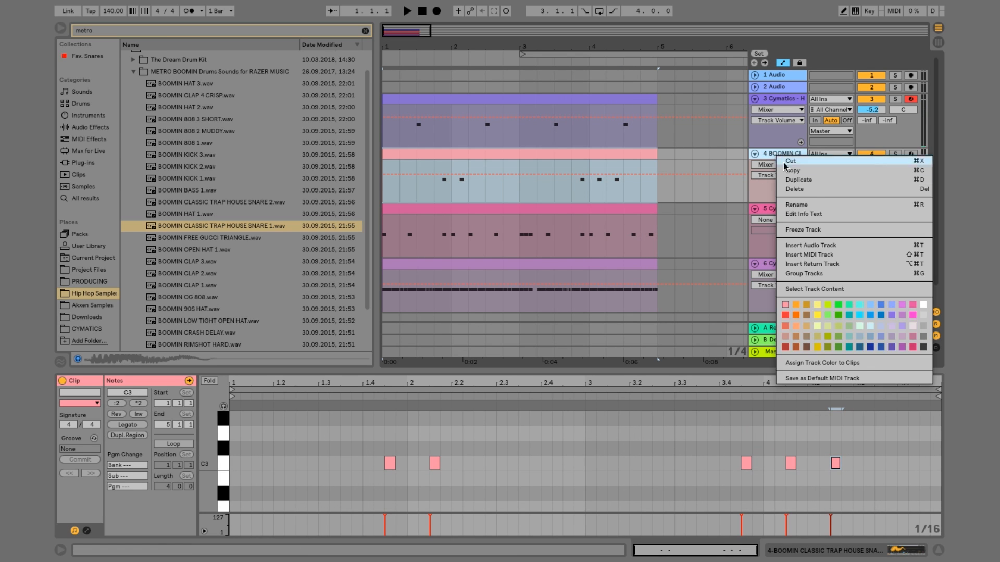
{"action": "left_click", "coordinate": [804, 260]}
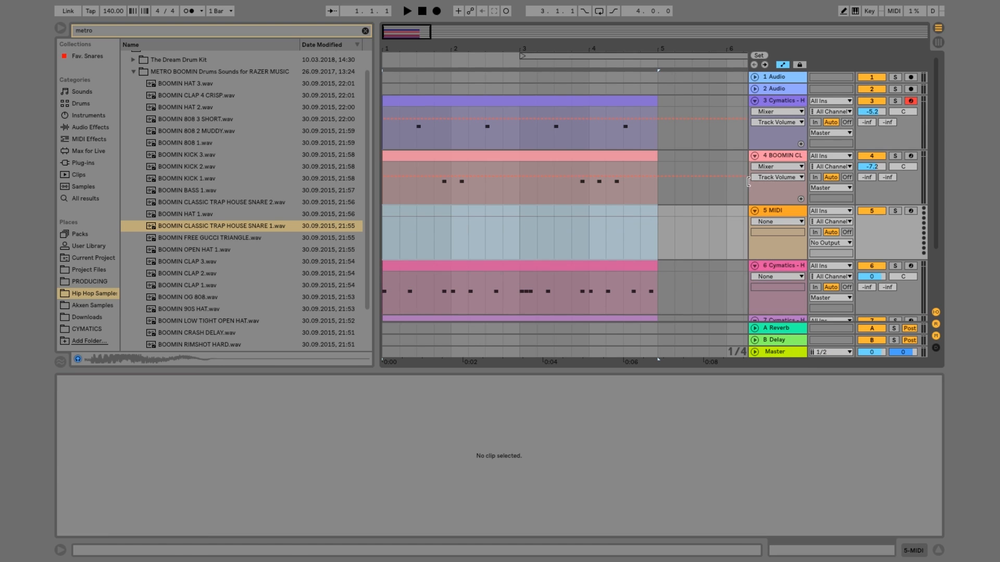
{"action": "left_click_drag", "start_coordinate": [661, 212], "coordinate": [389, 217]}
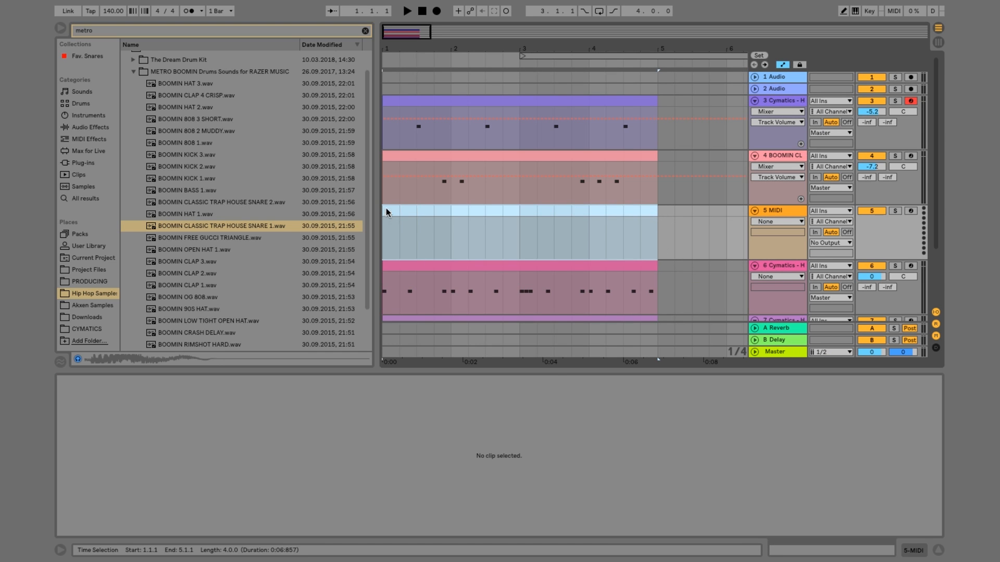
{"action": "right_click", "coordinate": [386, 208]}
{"action": "left_click", "coordinate": [424, 317]}
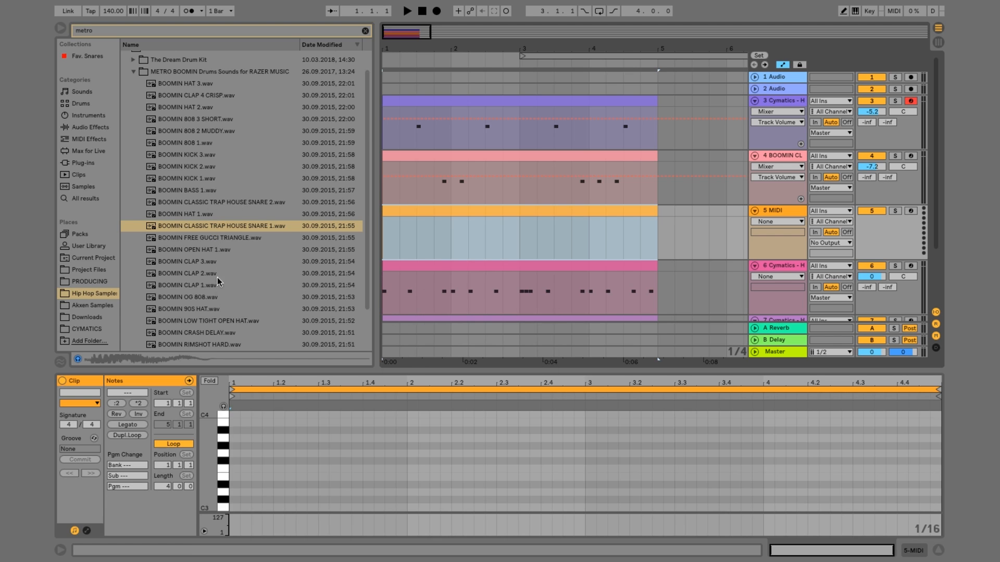
Load BOOMIN LOW TIGHT OPEN HAT.wav onto the new track and open its empty clip for note editing
{"action": "left_click", "coordinate": [238, 325]}
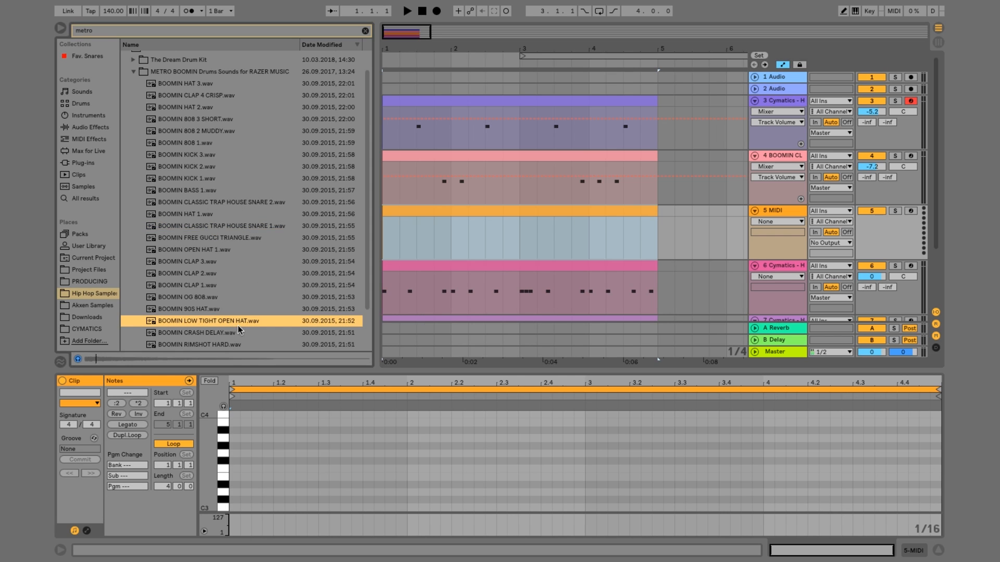
{"action": "double_click", "coordinate": [208, 321]}
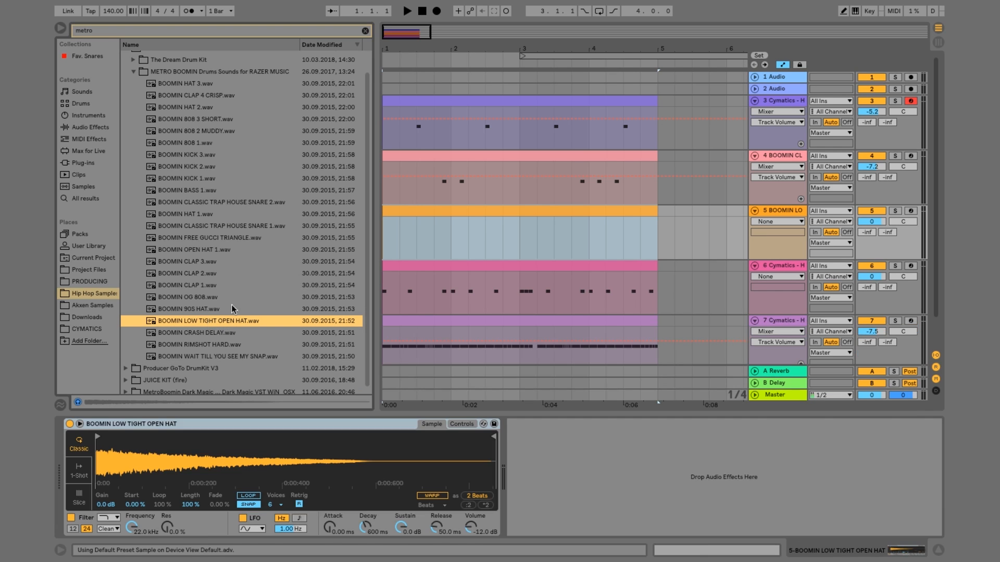
{"action": "double_click", "coordinate": [414, 211]}
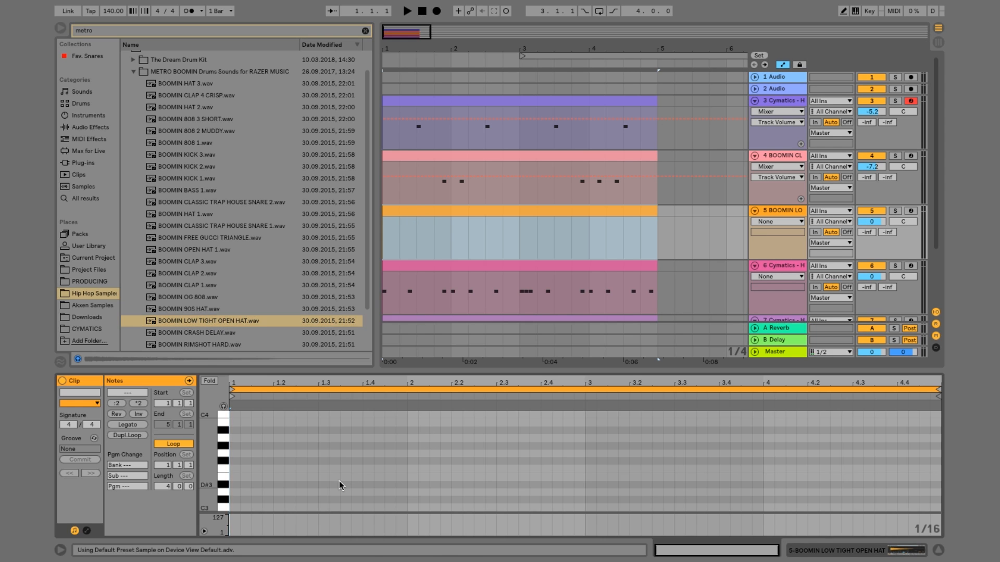
Add a one-beat C3 open-hat note from 1.2.1 to 1.3.1 and set the track volume to -5.4 during playback
{"action": "double_click", "coordinate": [301, 507]}
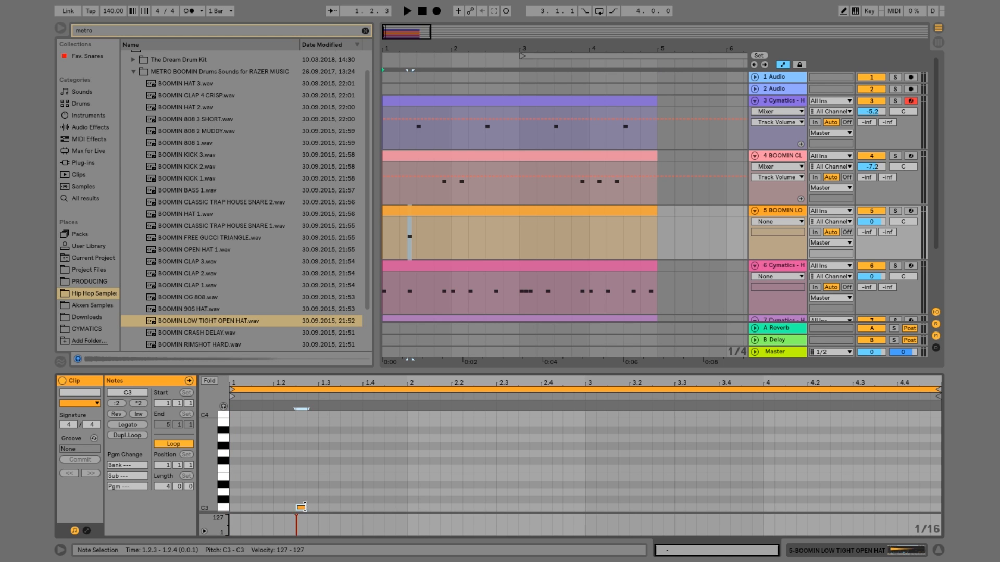
{"action": "key", "text": "space"}
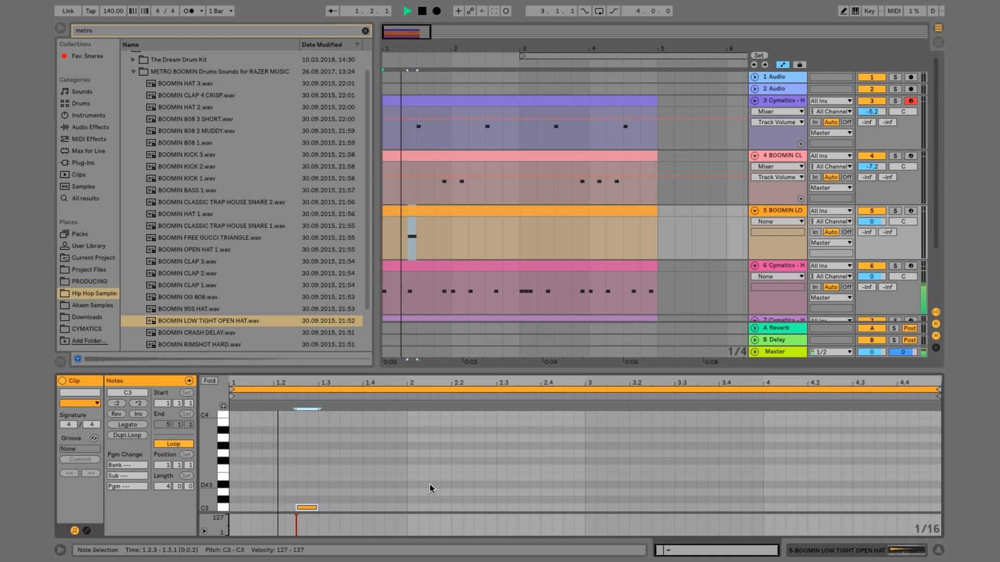
{"action": "left_click_drag", "start_coordinate": [302, 511], "coordinate": [279, 512]}
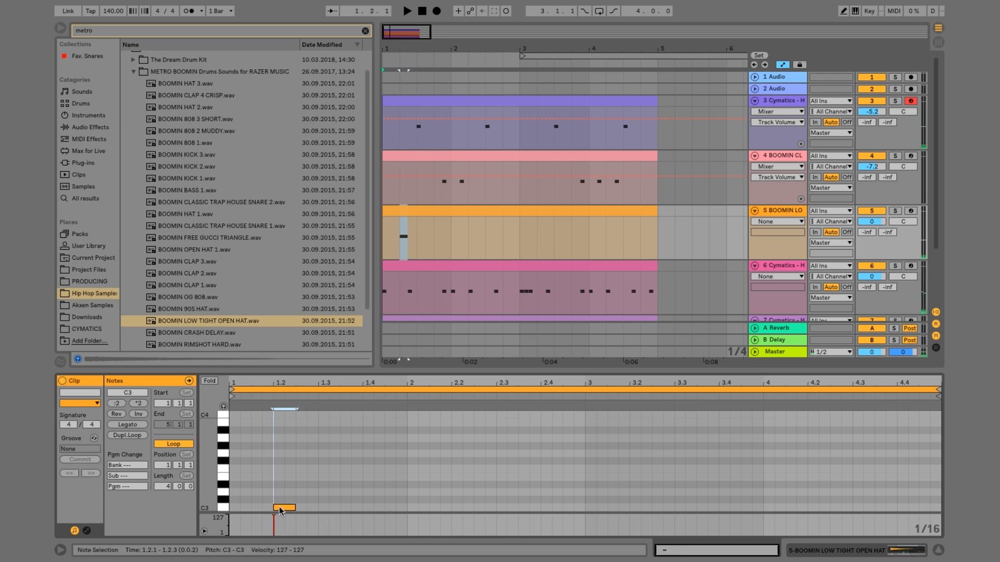
{"action": "key", "text": "space"}
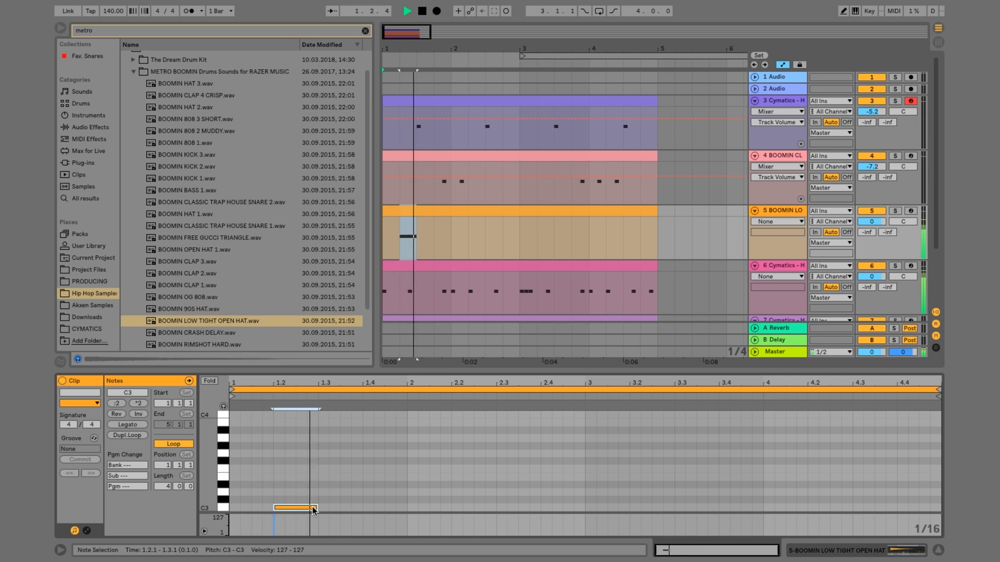
{"action": "left_click_drag", "start_coordinate": [878, 222], "coordinate": [877, 225]}
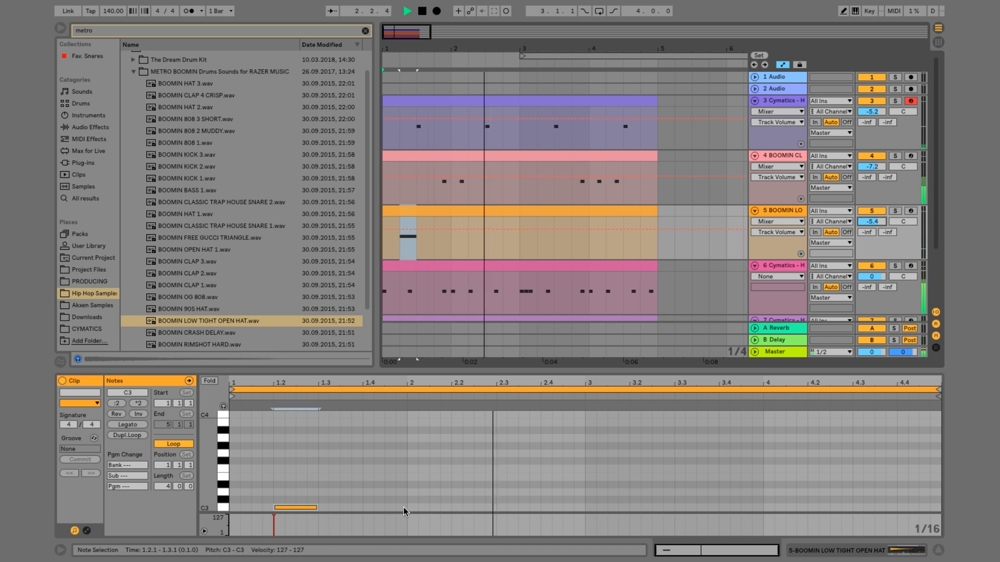
Duplicate the open-hat note at 1.2.1 into bars 2, 3 and 4, then trim the last one to start at 4.2.3
{"action": "left_click_drag", "start_coordinate": [404, 507], "coordinate": [145, 456]}
{"action": "key", "text": "ctrl+d"}
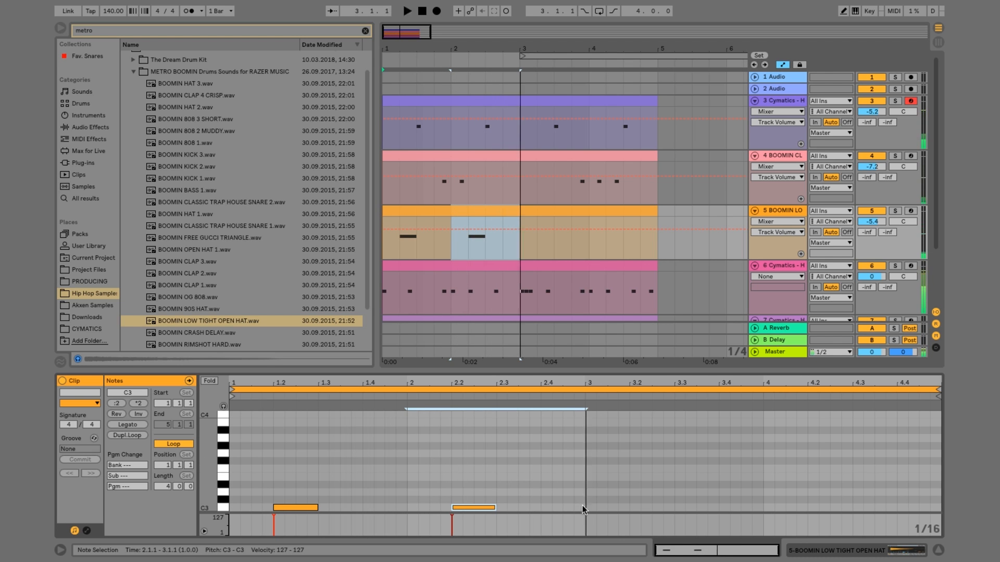
{"action": "left_click_drag", "start_coordinate": [582, 506], "coordinate": [170, 458]}
{"action": "key", "text": "ctrl+d"}
{"action": "left_click", "coordinate": [763, 481]}
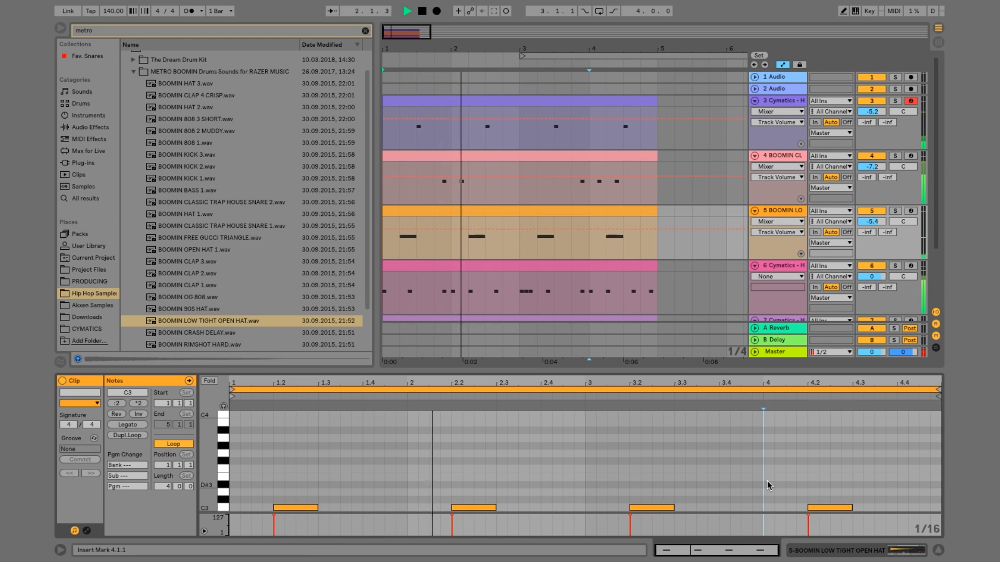
{"action": "left_click_drag", "start_coordinate": [809, 508], "coordinate": [830, 508]}
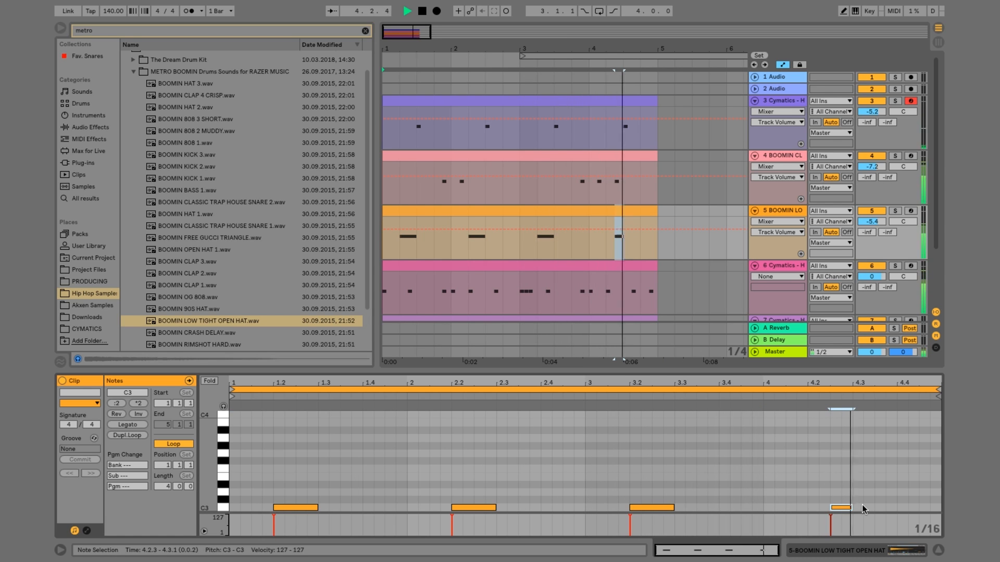
Stop playback and examine how the open-hat note at 4.2.3 lines up with the Boomin snare note above it
{"action": "key", "text": "space"}
{"action": "left_click_drag", "start_coordinate": [618, 49], "coordinate": [623, 302]}
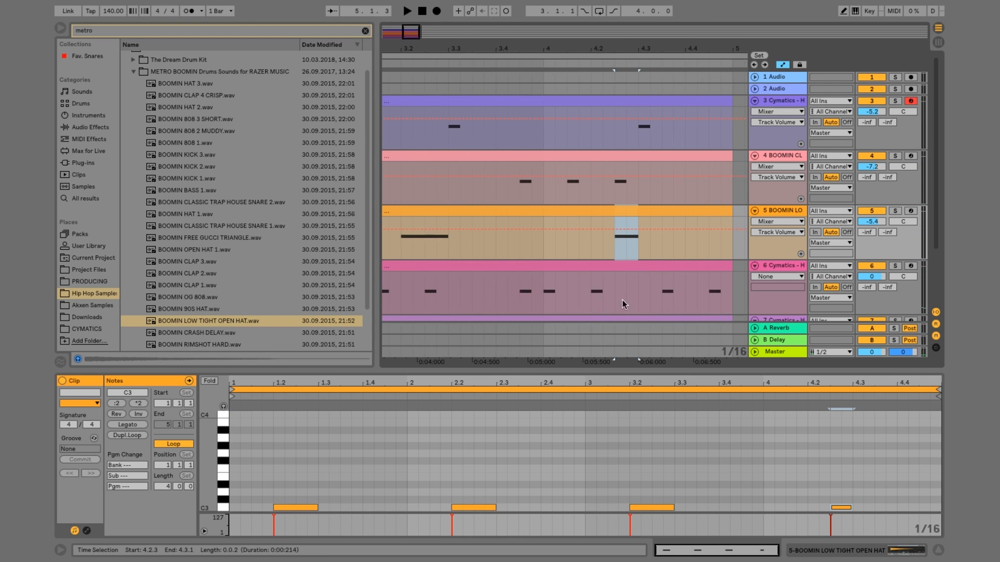
{"action": "left_click_drag", "start_coordinate": [619, 53], "coordinate": [634, 196]}
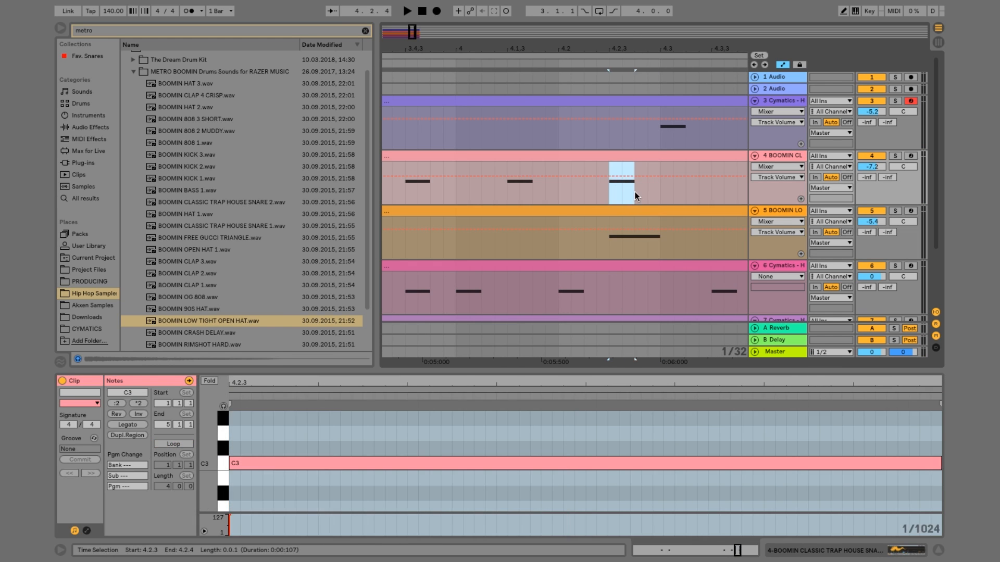
{"action": "left_click", "coordinate": [607, 242]}
{"action": "key", "text": "minus"}
{"action": "key", "text": "minus"}
{"action": "key", "text": "minus"}
{"action": "key", "text": "minus"}
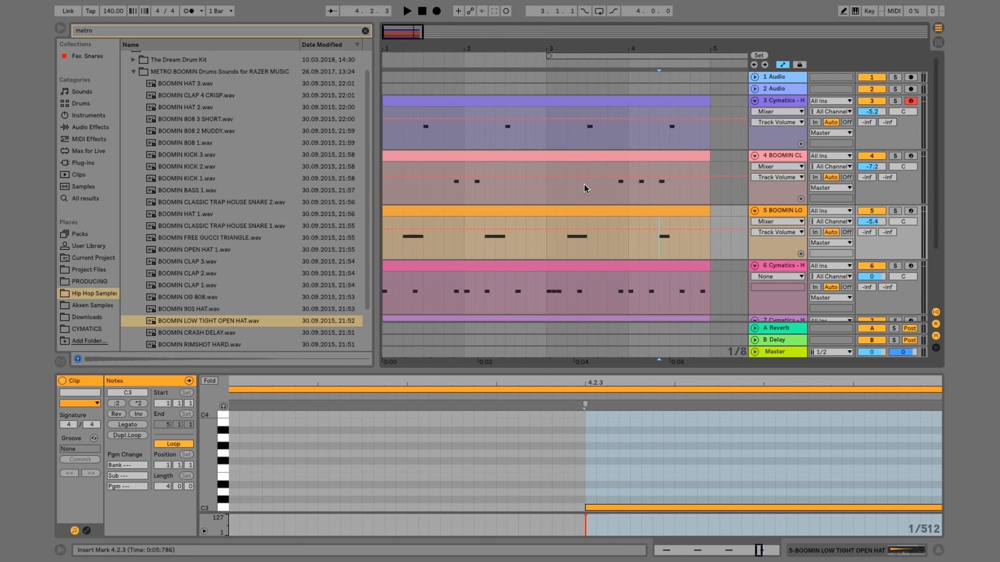
{"action": "key", "text": "minus"}
{"action": "scroll", "coordinate": [539, 165], "scroll_direction": "down", "scroll_amount": 1}
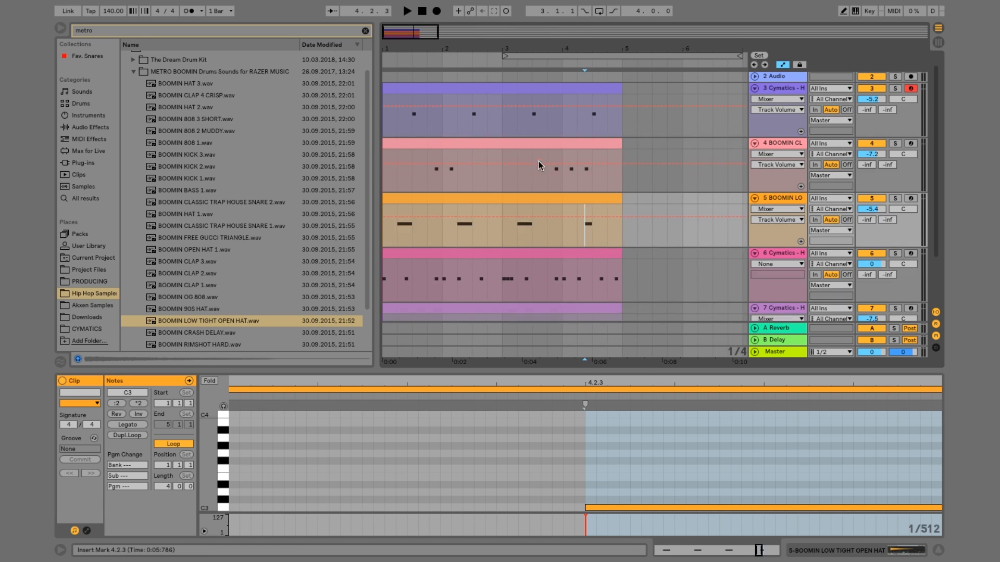
Insert a MIDI track below the Boomin open hat and create an empty clip on it from 1.1.1 to 5.1.1
{"action": "right_click", "coordinate": [784, 204]}
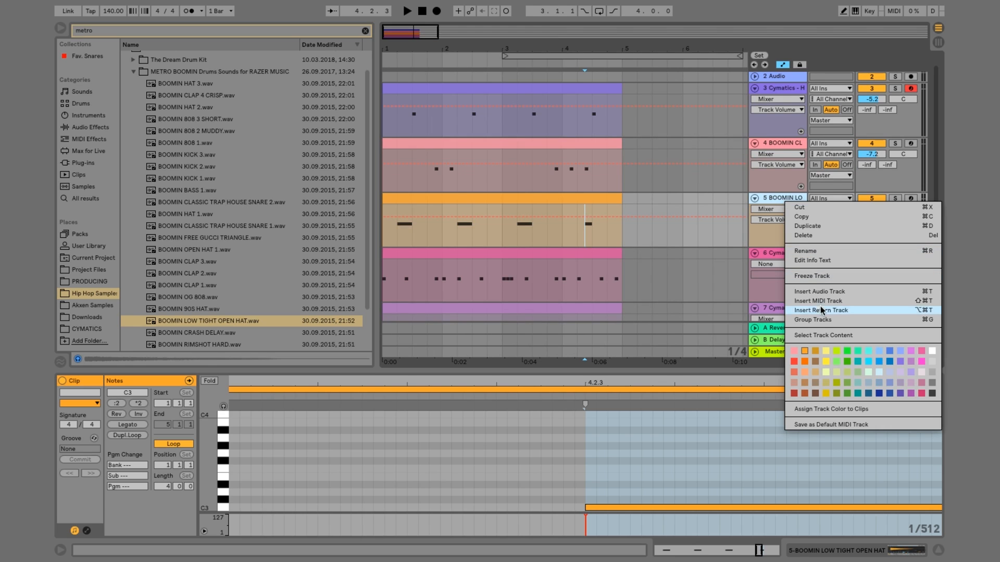
{"action": "left_click", "coordinate": [813, 301]}
{"action": "scroll", "coordinate": [566, 168], "scroll_direction": "down", "scroll_amount": 2}
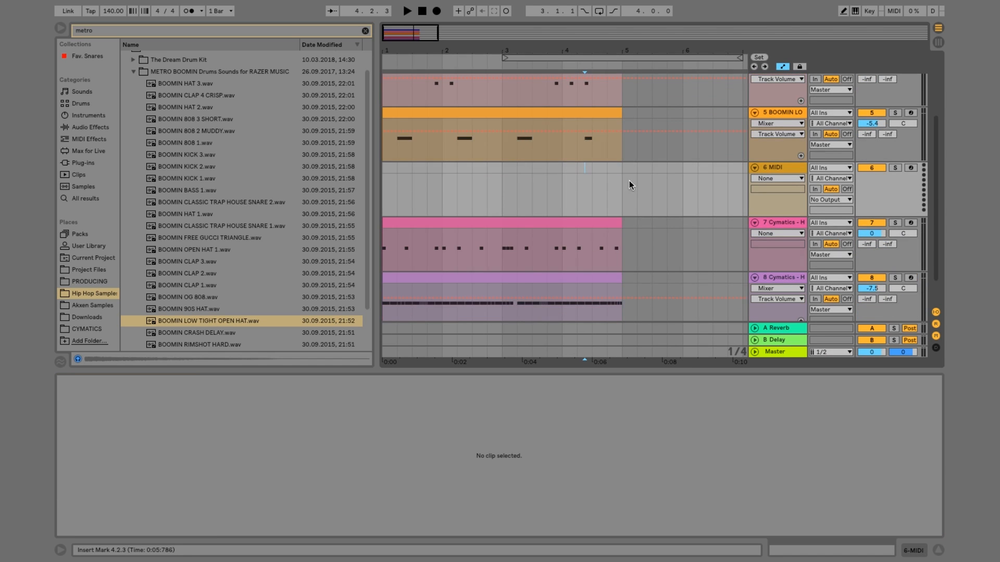
{"action": "left_click_drag", "start_coordinate": [624, 180], "coordinate": [383, 180]}
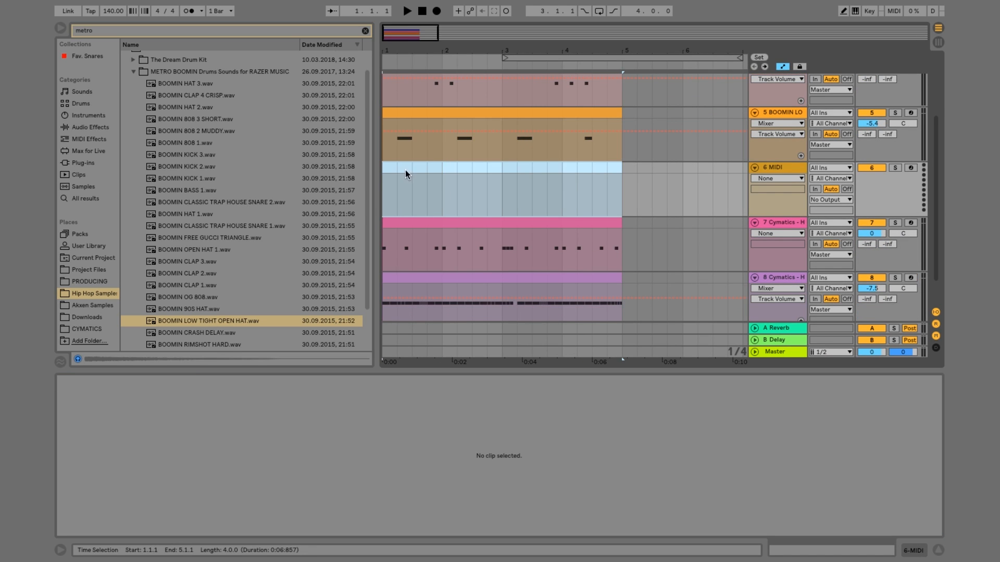
{"action": "right_click", "coordinate": [405, 170]}
{"action": "left_click", "coordinate": [436, 279]}
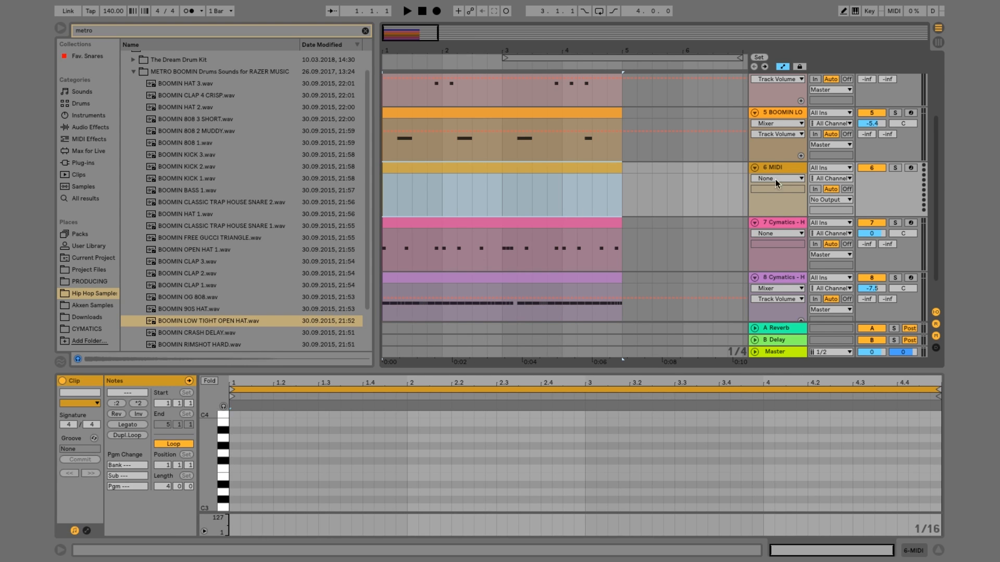
Load BOOMIN RIMSHOT HARD.wav onto the new track and open its empty clip for note editing
{"action": "left_click", "coordinate": [670, 196]}
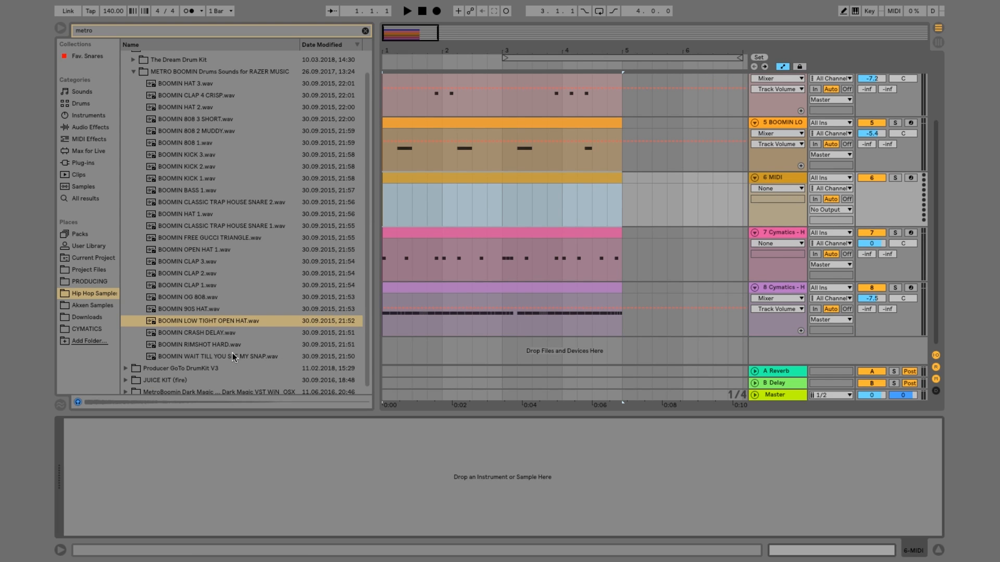
{"action": "left_click", "coordinate": [206, 346]}
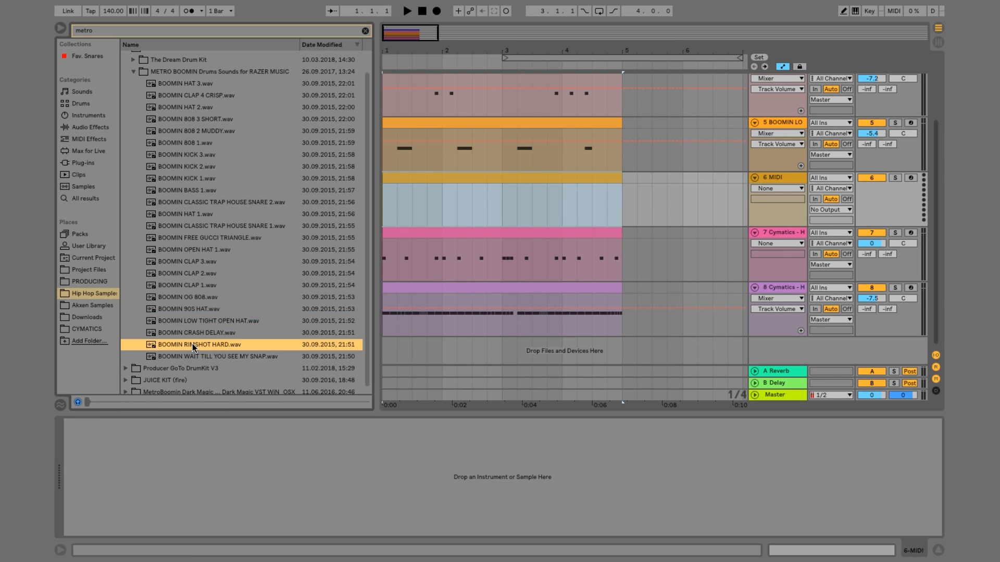
{"action": "left_click_drag", "start_coordinate": [192, 343], "coordinate": [383, 209]}
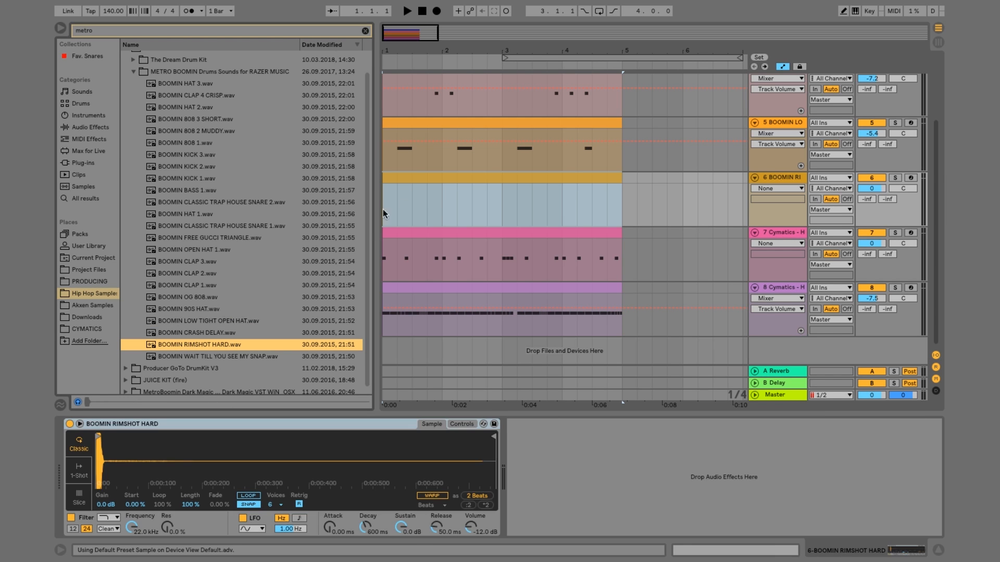
{"action": "left_click", "coordinate": [426, 177]}
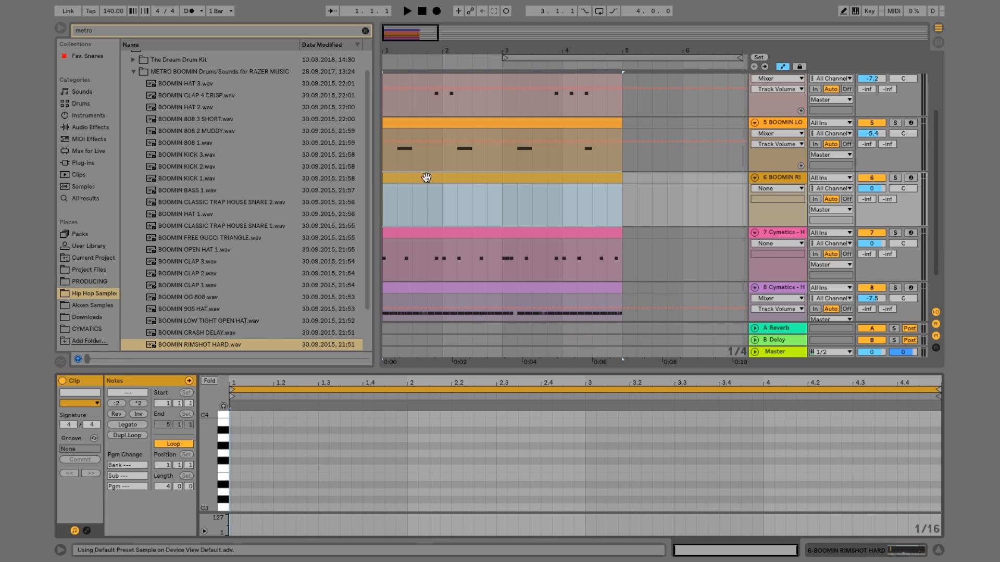
Add two sixteenth C3 rimshot notes at 4.4.3 and 4.4.4, set the track volume to -8.3 and play from bar 4
{"action": "double_click", "coordinate": [924, 507]}
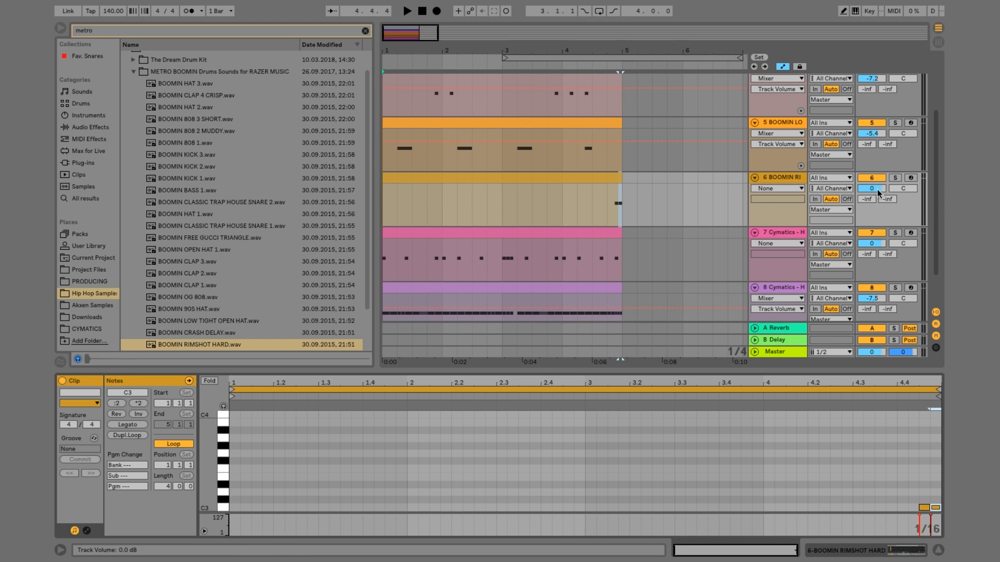
{"action": "left_click_drag", "start_coordinate": [878, 190], "coordinate": [878, 203]}
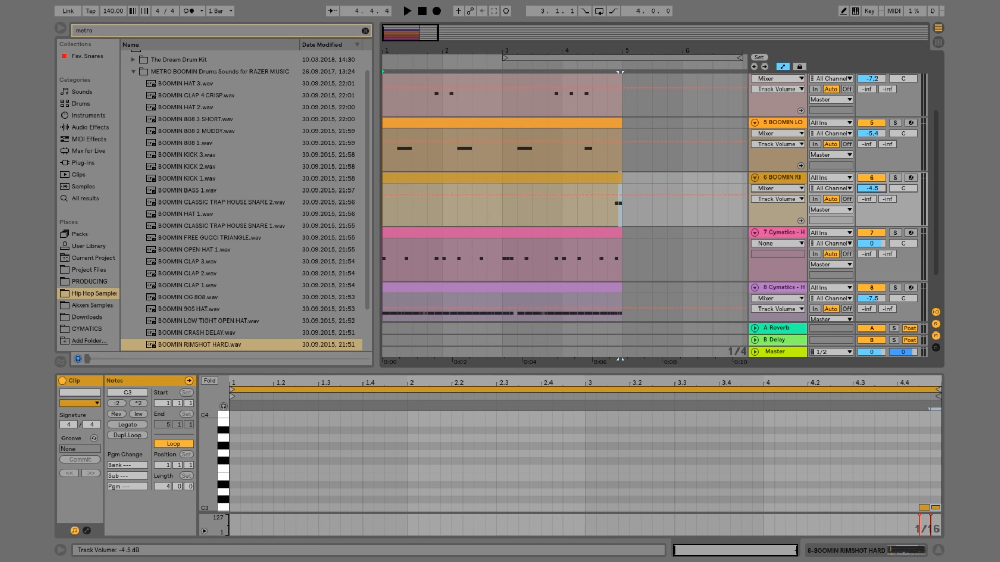
{"action": "left_click", "coordinate": [565, 219]}
{"action": "key", "text": "space"}
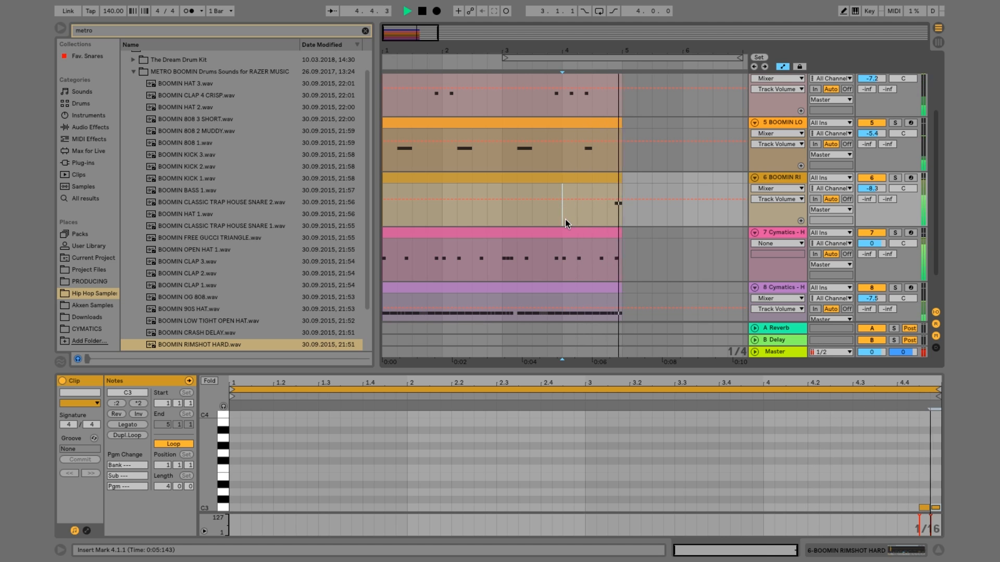
Move both rimshot notes back to 4.4.1, stretch them to eighths filling the last beat, and set the track volume to -9.1 during playback
{"action": "left_click", "coordinate": [923, 508]}
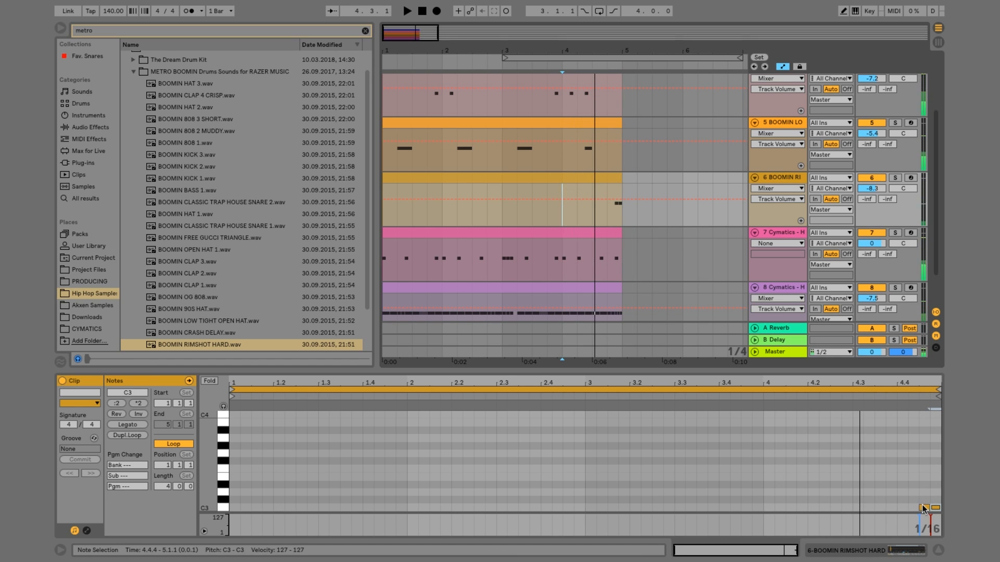
{"action": "left_click", "coordinate": [935, 508], "text": "shift"}
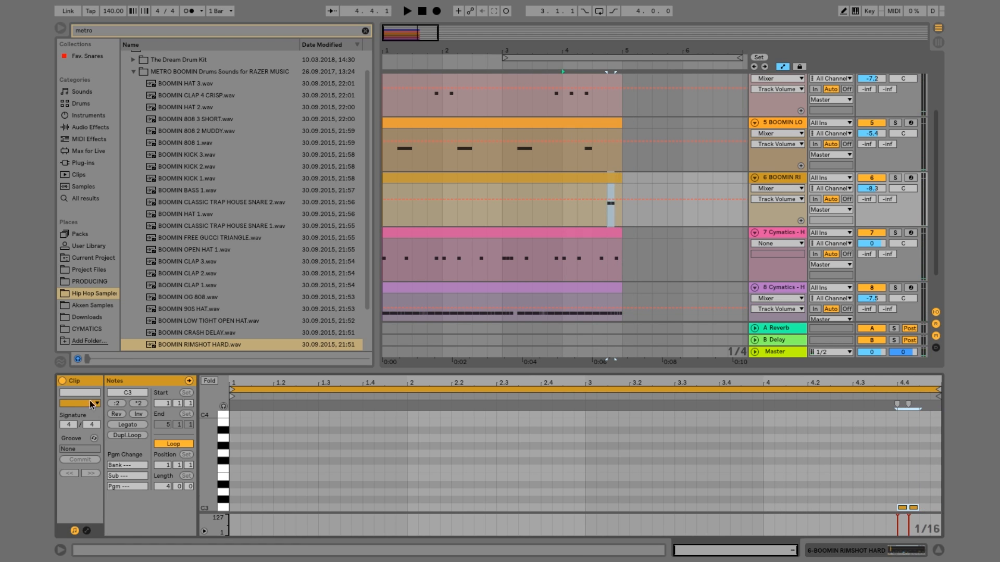
{"action": "left_click", "coordinate": [147, 404]}
{"action": "key", "text": "space"}
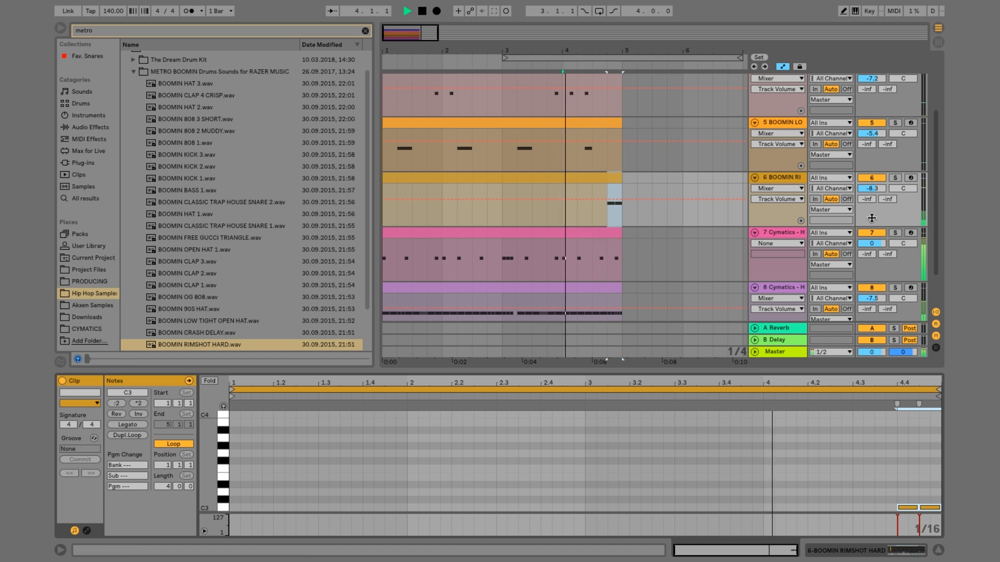
{"action": "key", "text": "space"}
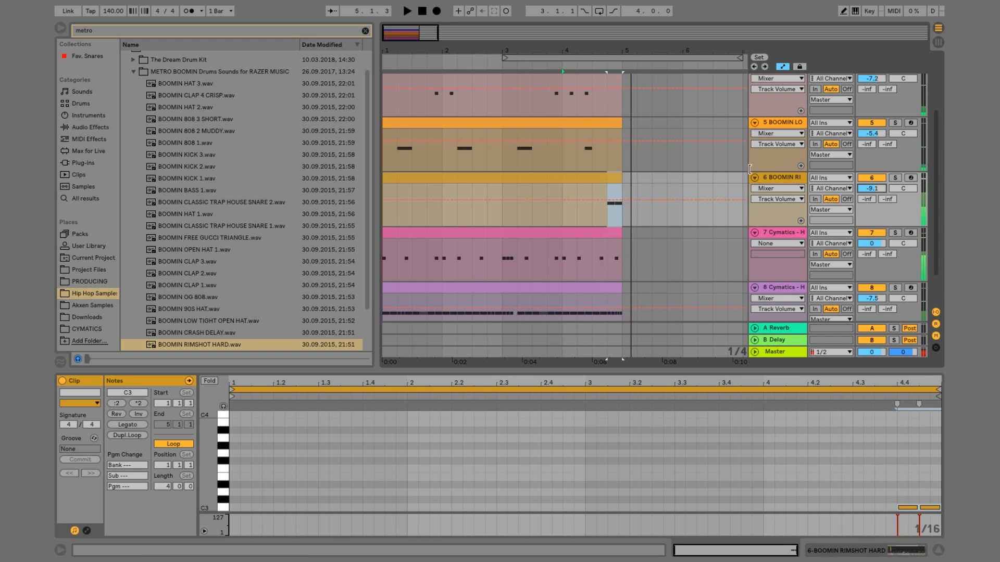
Fold tracks 3 through 8 in the arrangement
{"action": "left_click", "coordinate": [755, 178]}
{"action": "left_click", "coordinate": [754, 123]}
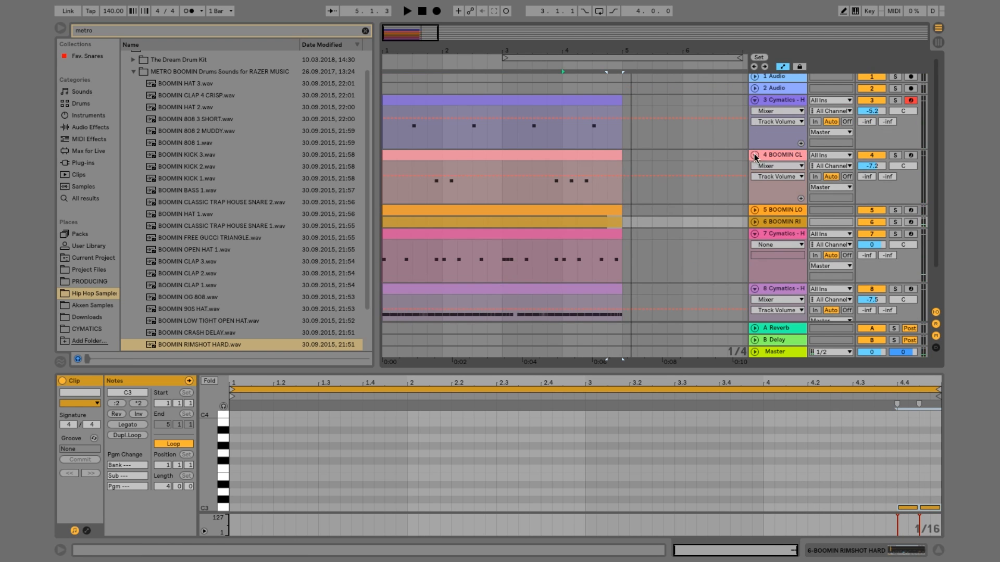
{"action": "left_click", "coordinate": [754, 155]}
{"action": "left_click", "coordinate": [755, 101]}
{"action": "left_click", "coordinate": [755, 150]}
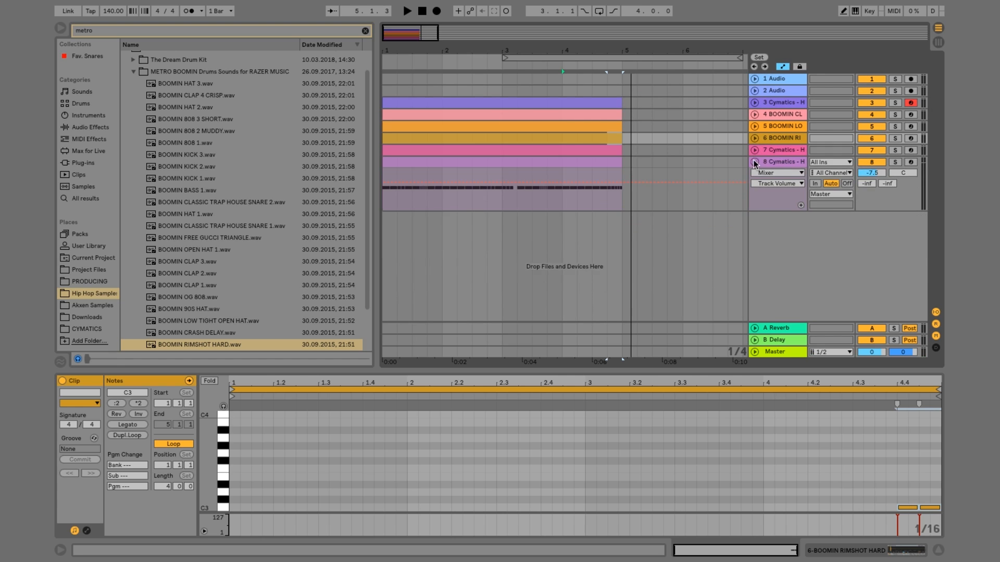
{"action": "left_click", "coordinate": [754, 163]}
Insert a MIDI track below the closed hi-hat and create an empty clip on it from 1.1.1 to 5.1.1
{"action": "right_click", "coordinate": [773, 164]}
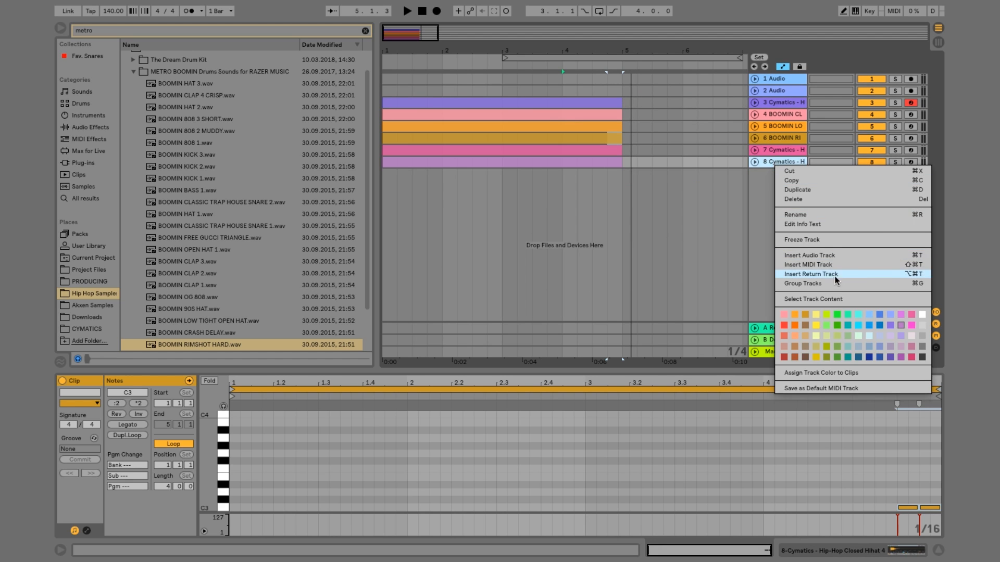
{"action": "left_click", "coordinate": [816, 264]}
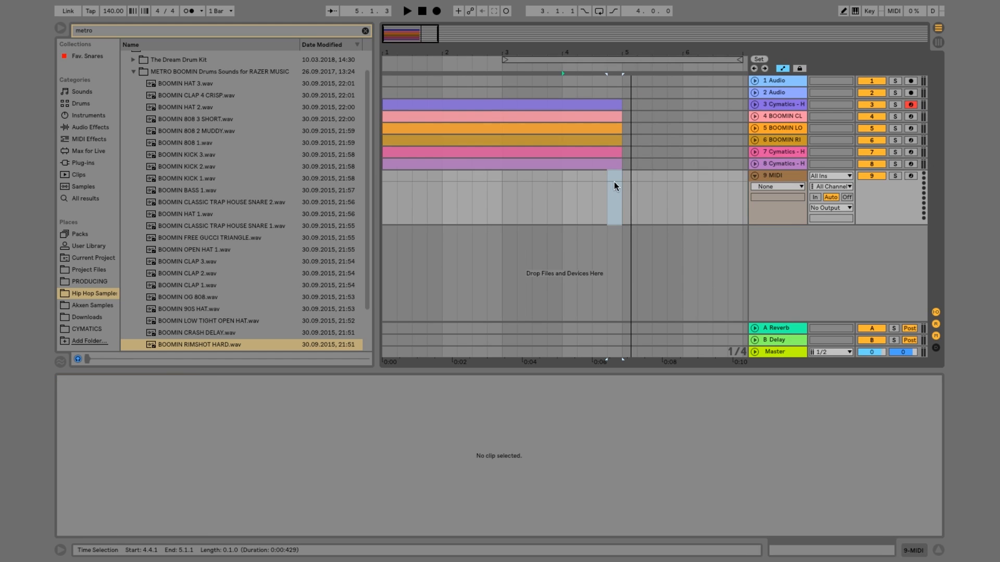
{"action": "left_click_drag", "start_coordinate": [614, 182], "coordinate": [377, 179]}
{"action": "right_click", "coordinate": [389, 173]}
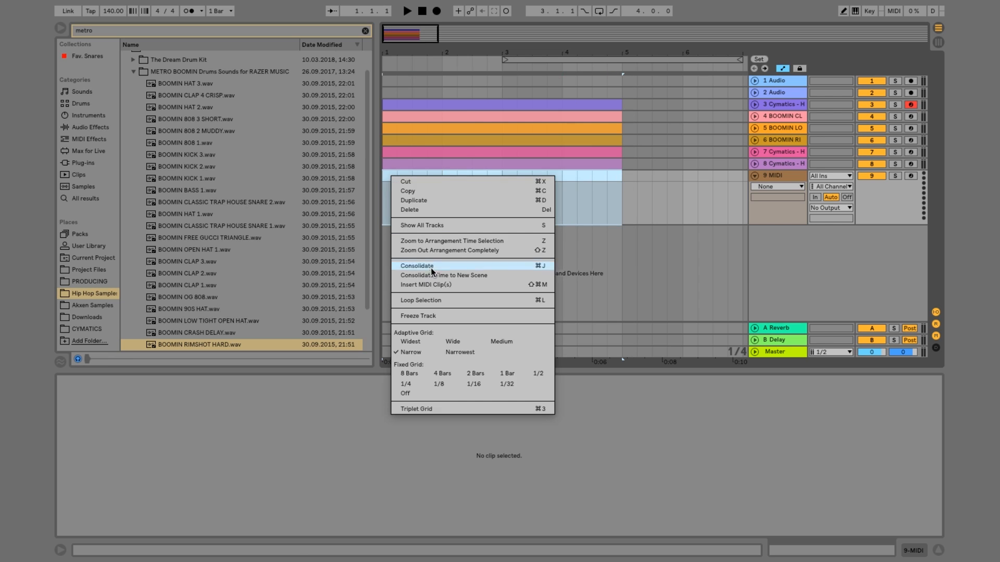
{"action": "left_click", "coordinate": [427, 286]}
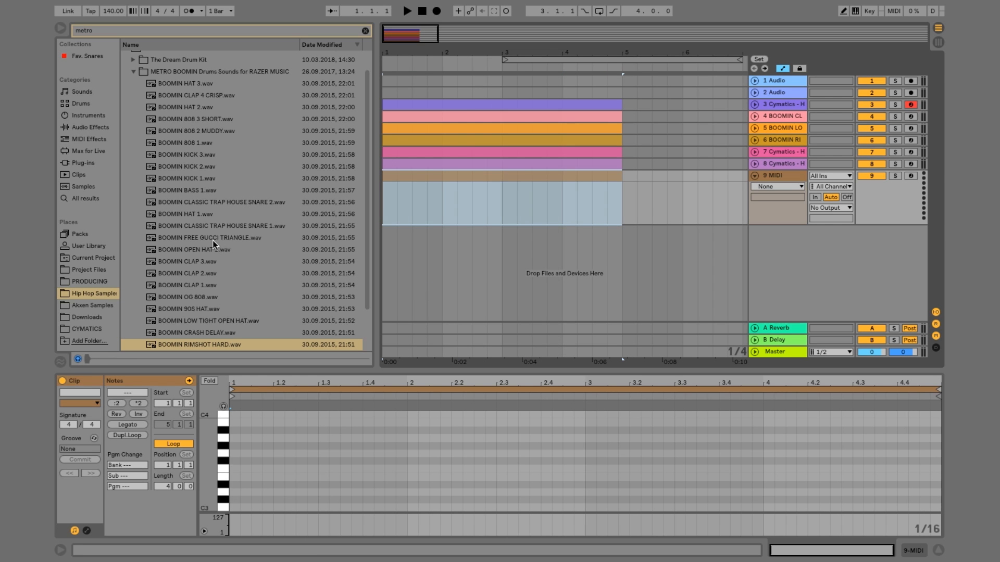
Audition BOOMIN FREE GUCCI TRIANGLE.wav, load it onto the new track and open its empty clip for note editing
{"action": "left_click", "coordinate": [255, 236]}
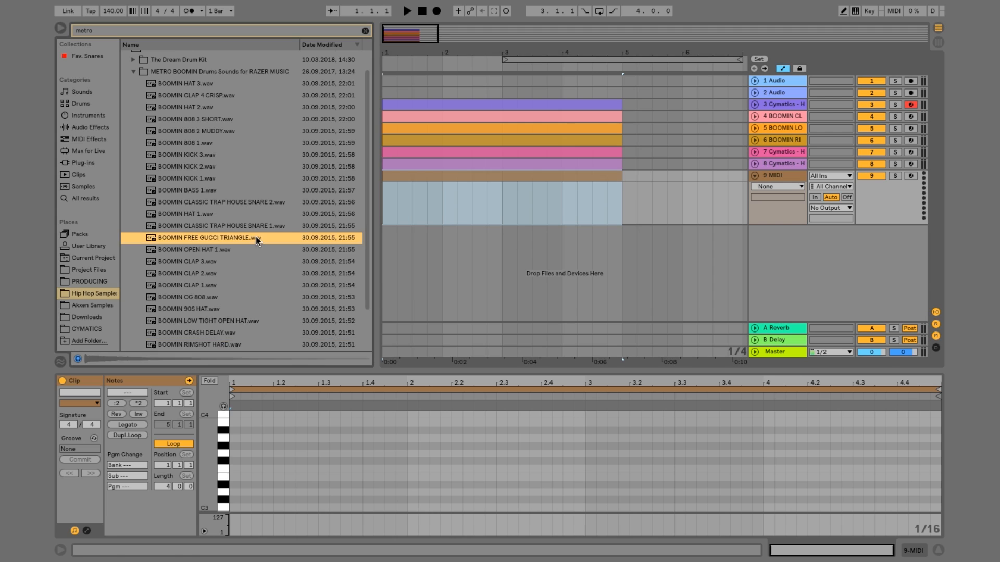
{"action": "left_click", "coordinate": [779, 175]}
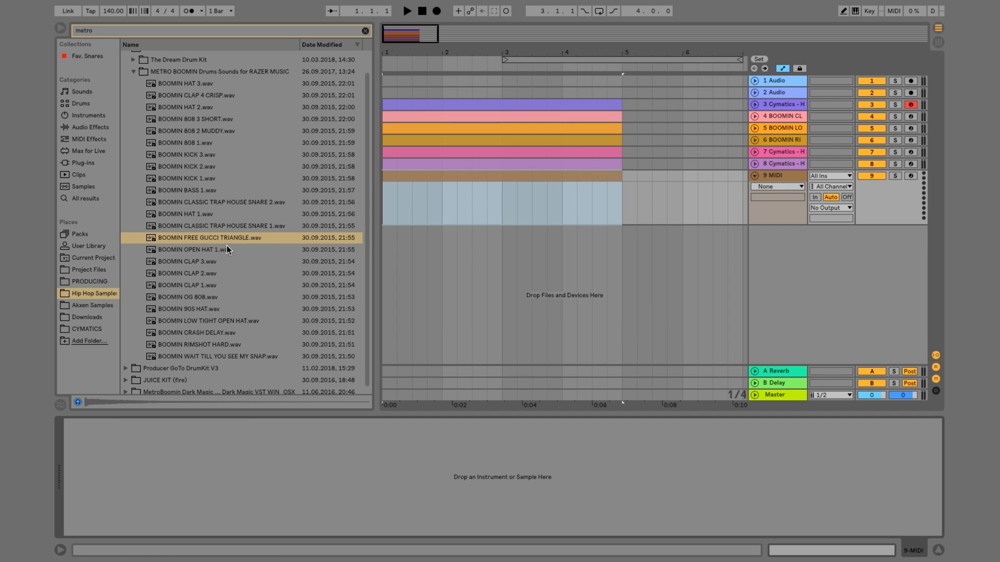
{"action": "left_click_drag", "start_coordinate": [227, 239], "coordinate": [352, 482]}
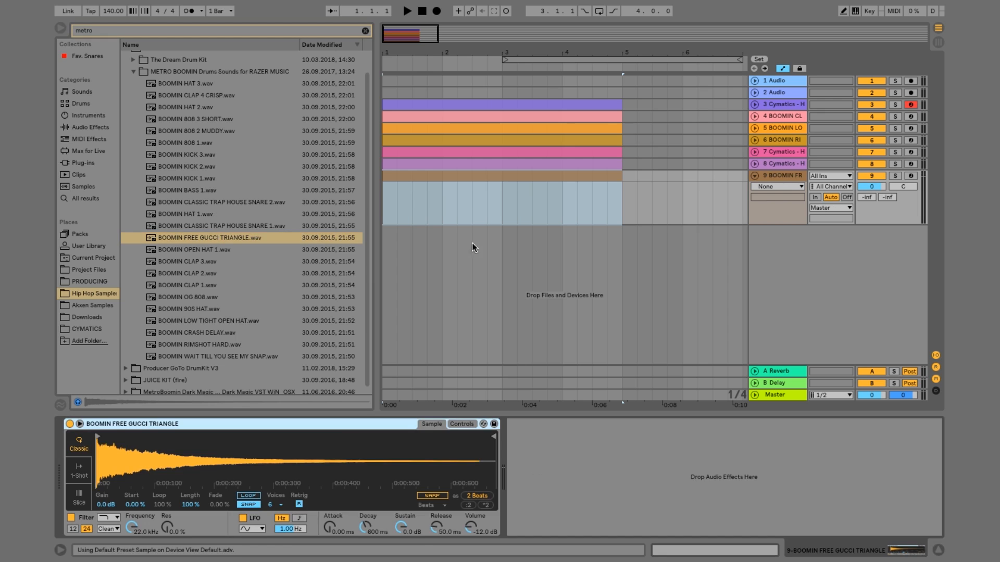
{"action": "left_click", "coordinate": [426, 177]}
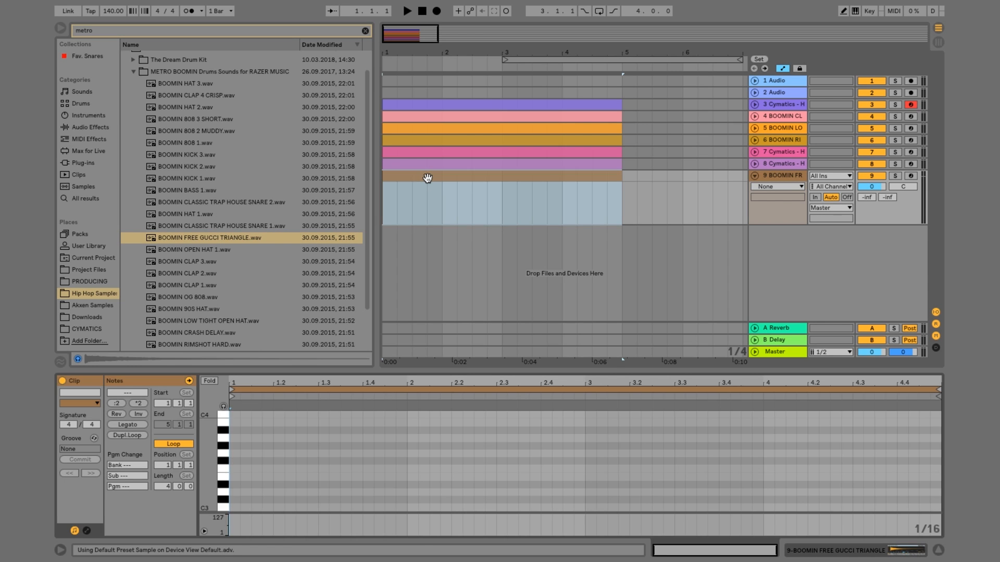
Add a one-beat C3 triangle note at 2.3.1, then duplicate the two-bar section so it repeats at 4.3.1
{"action": "double_click", "coordinate": [502, 508]}
{"action": "left_click_drag", "start_coordinate": [508, 508], "coordinate": [127, 411]}
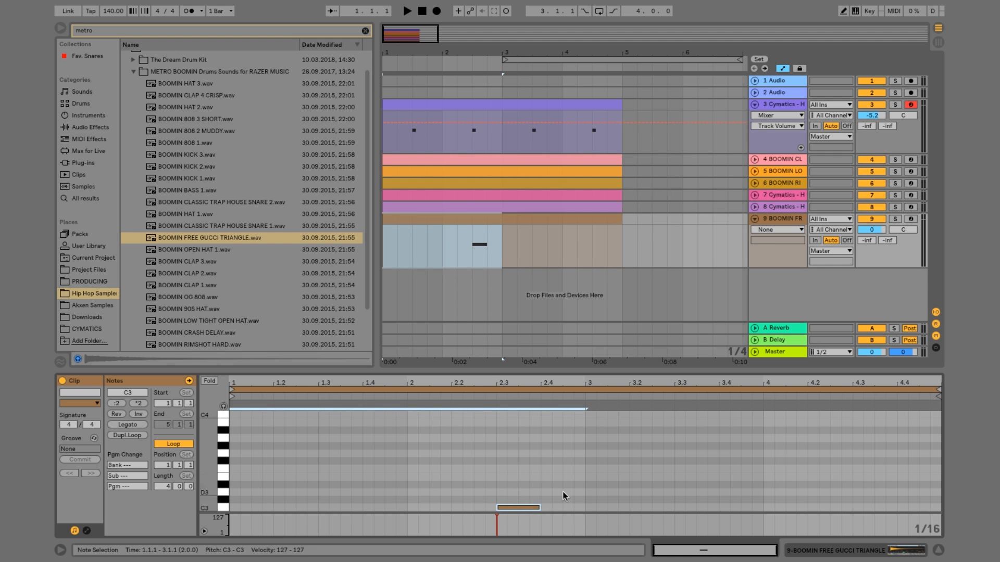
{"action": "left_click_drag", "start_coordinate": [583, 509], "coordinate": [190, 417]}
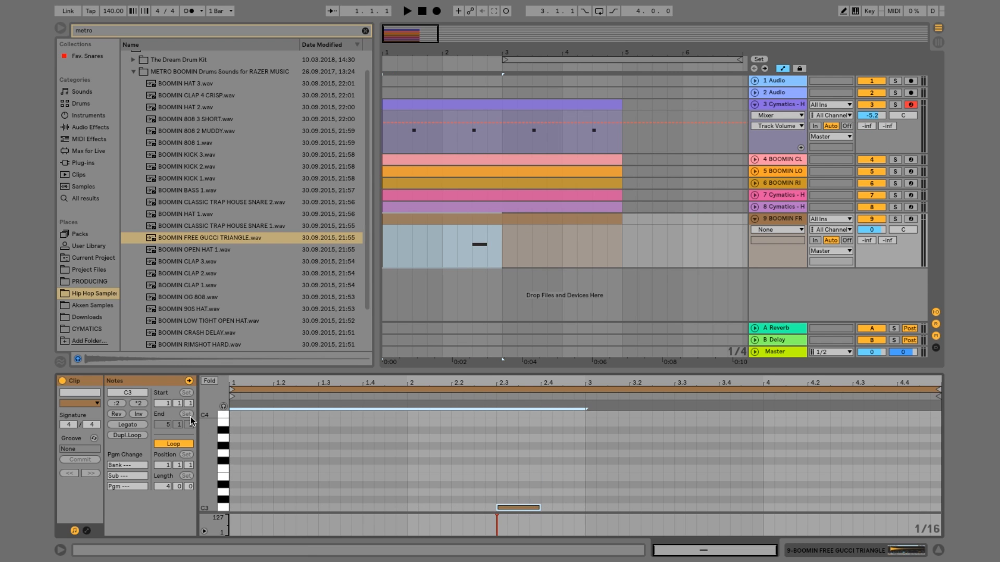
{"action": "key", "text": "ctrl+d"}
Play the beat and set the triangle track volume to -20.6
{"action": "key", "text": "space"}
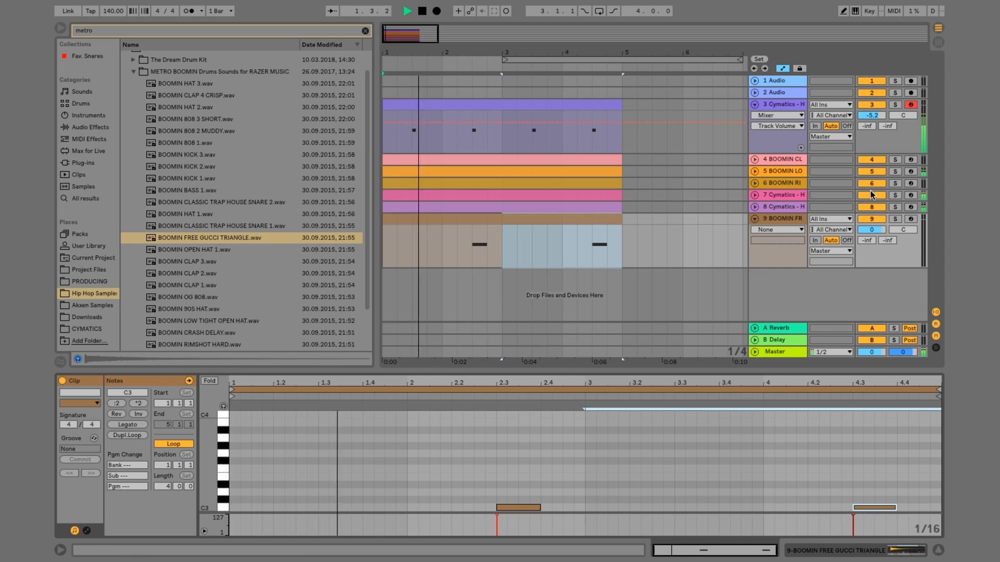
{"action": "left_click_drag", "start_coordinate": [871, 230], "coordinate": [871, 266]}
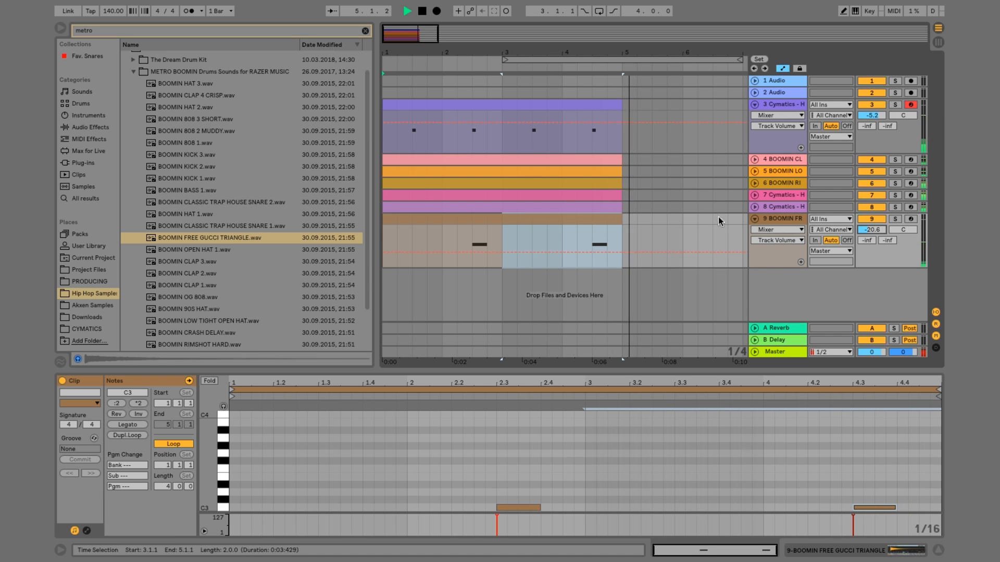
{"action": "key", "text": "space"}
Unfold tracks 4 through 8 together and select the triangle clip on track 9
{"action": "left_click", "coordinate": [771, 205]}
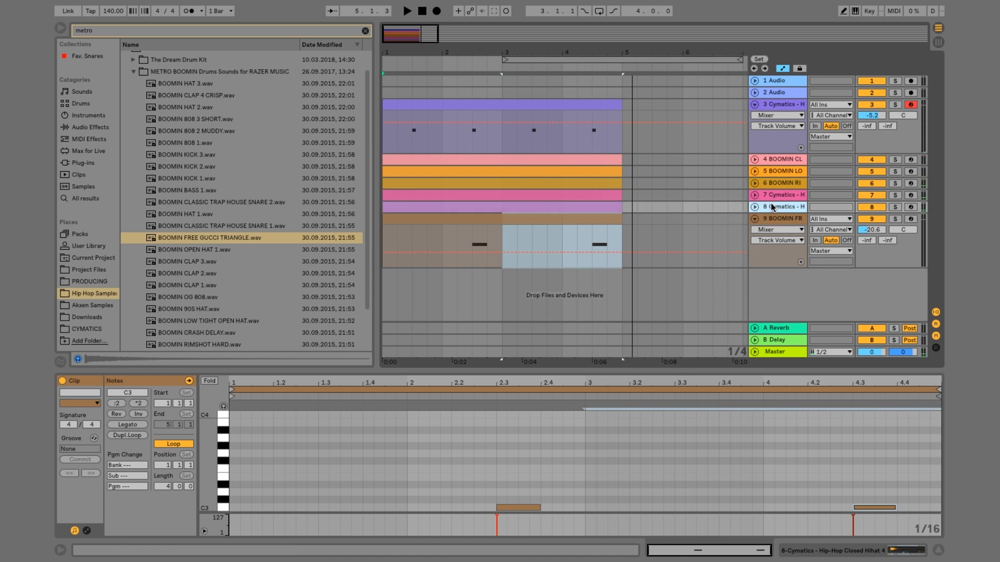
{"action": "key", "text": "shift+Up"}
{"action": "key", "text": "shift+Up"}
{"action": "key", "text": "shift+Up"}
{"action": "key", "text": "shift+Up"}
{"action": "key", "text": "Right"}
{"action": "scroll", "coordinate": [552, 154], "scroll_direction": "down", "scroll_amount": 4}
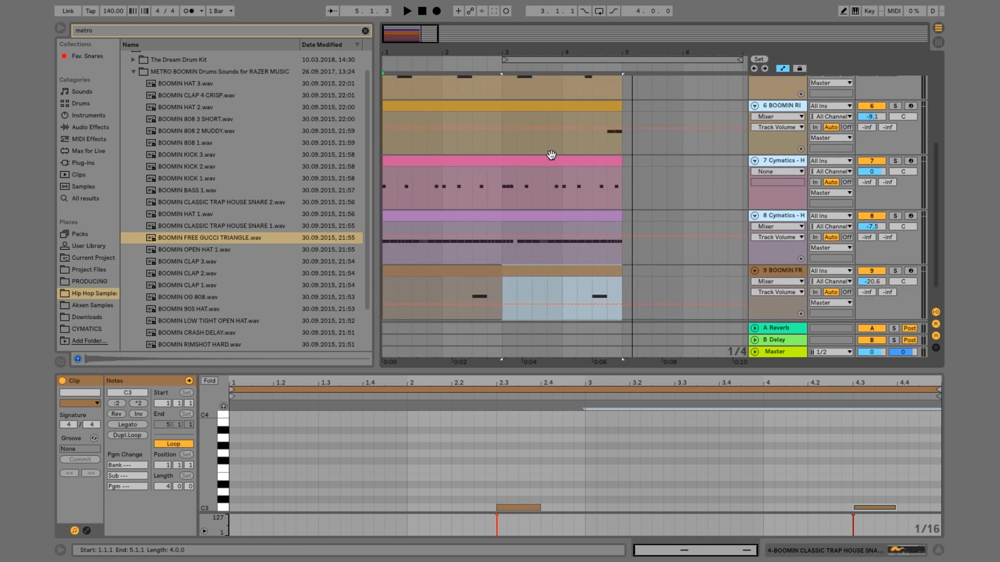
{"action": "scroll", "coordinate": [551, 155], "scroll_direction": "down", "scroll_amount": 1}
{"action": "left_click", "coordinate": [468, 244]}
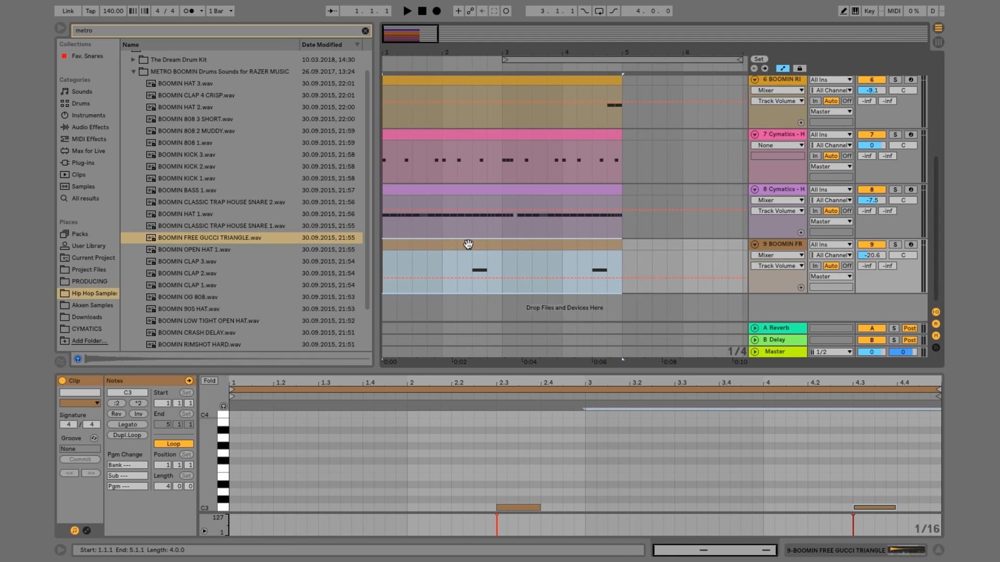